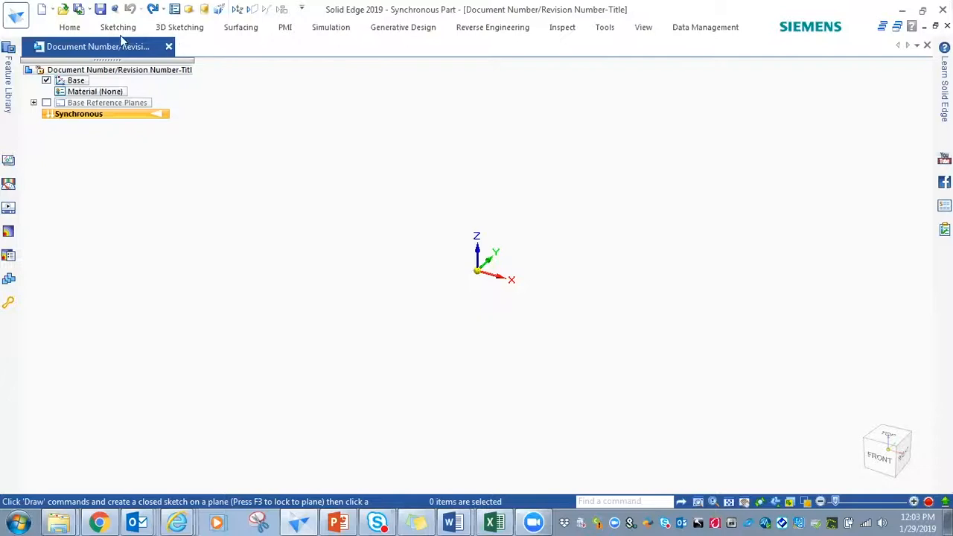
pyautogui.click(69, 27)
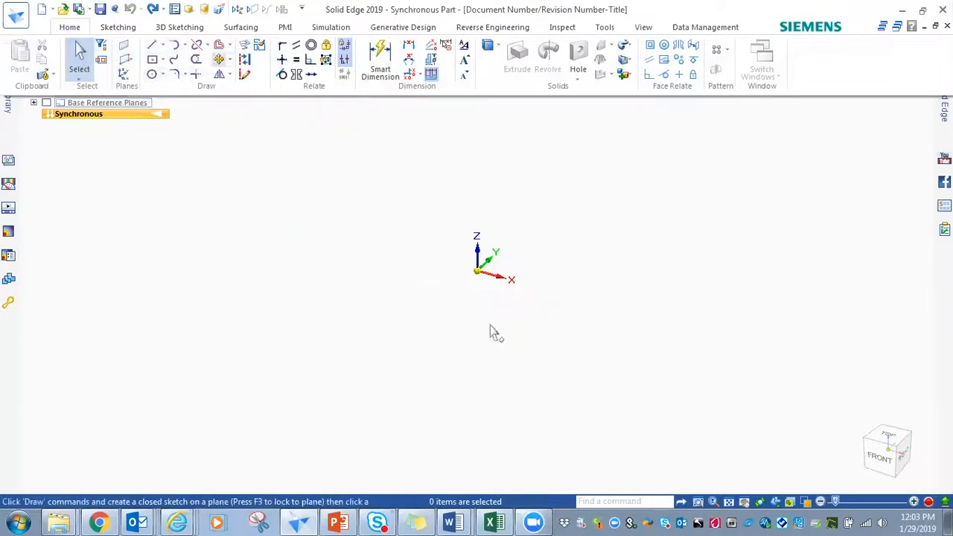
pyautogui.click(125, 28)
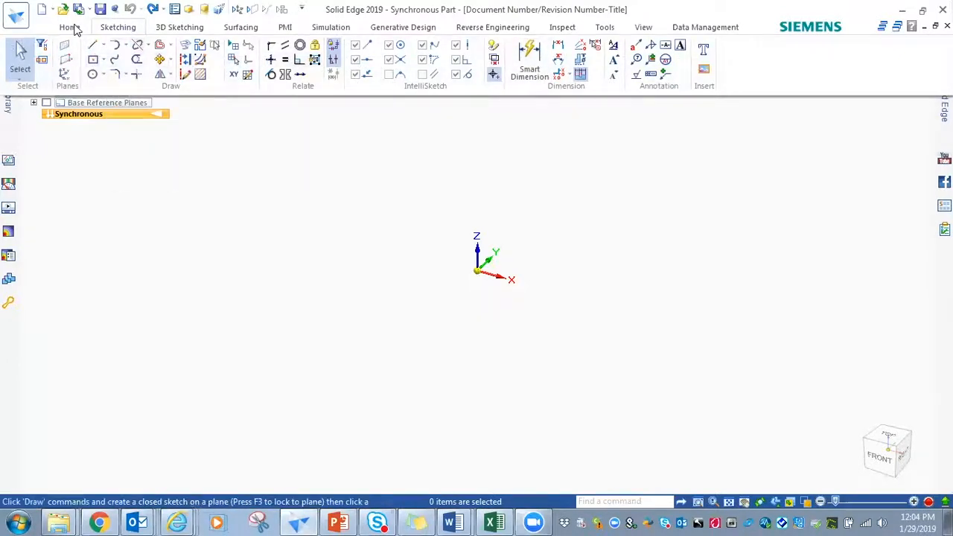
pyautogui.click(71, 27)
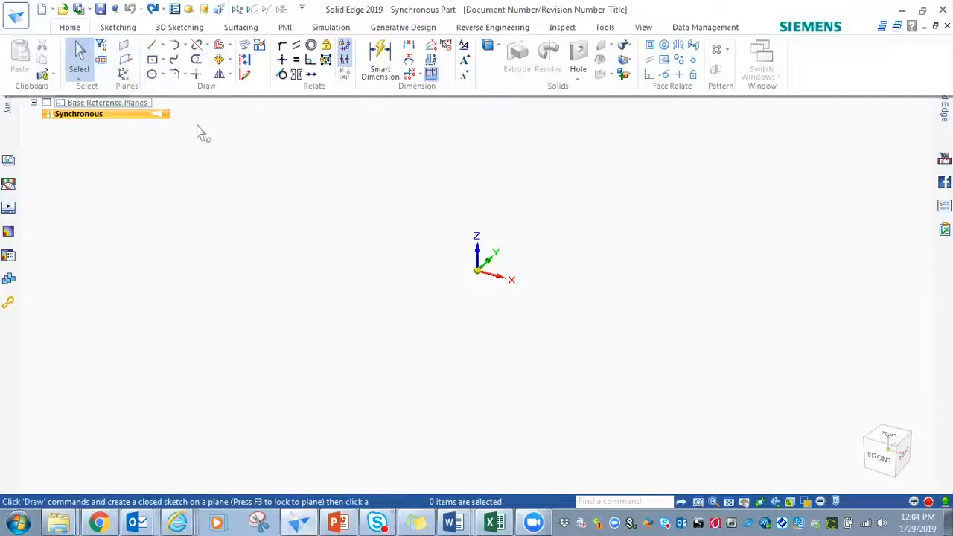
pyautogui.click(154, 53)
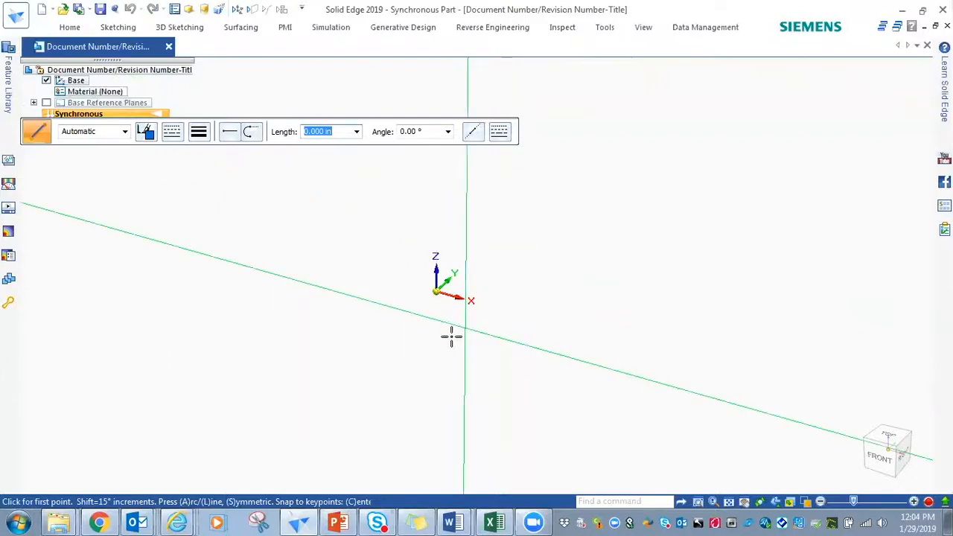
pyautogui.click(470, 281)
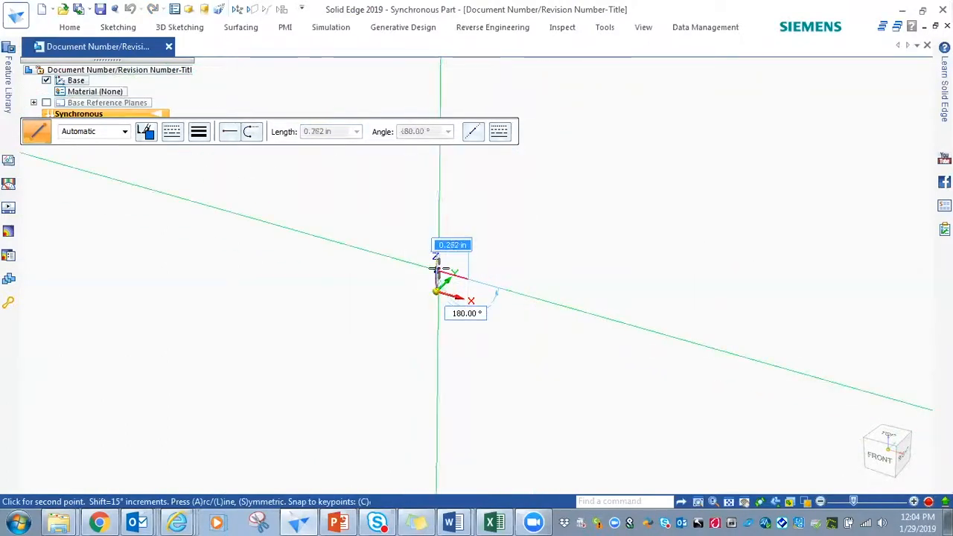
pyautogui.press('Escape')
# - Lock sketching to the front (XZ) plane and sketch three connected slanted lines around the origin
pyautogui.click(70, 28)
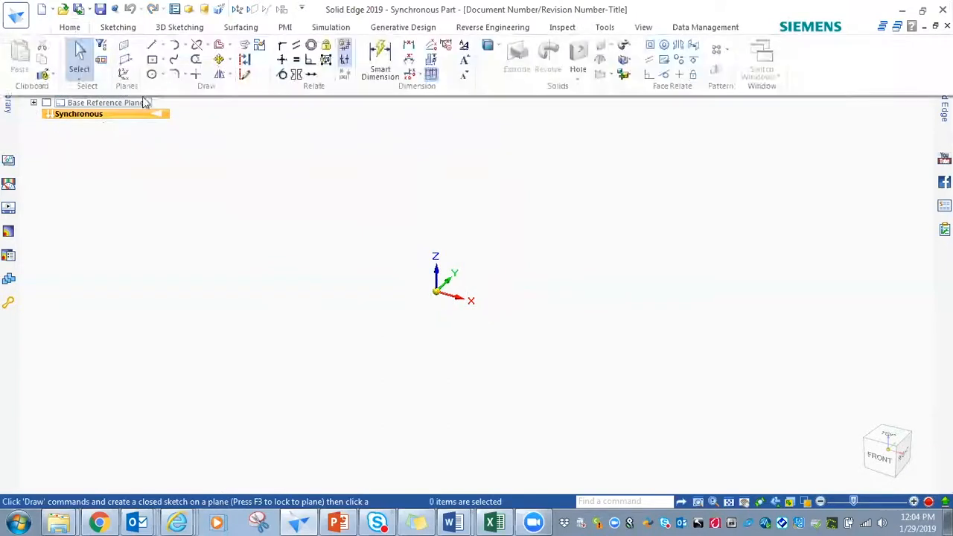
pyautogui.click(151, 46)
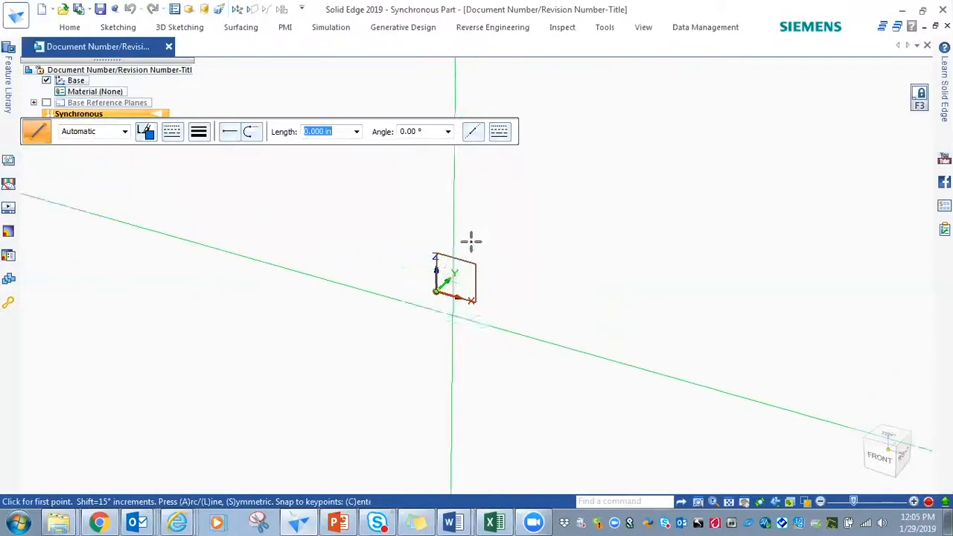
pyautogui.click(442, 274)
pyautogui.click(572, 228)
pyautogui.click(538, 351)
pyautogui.click(354, 323)
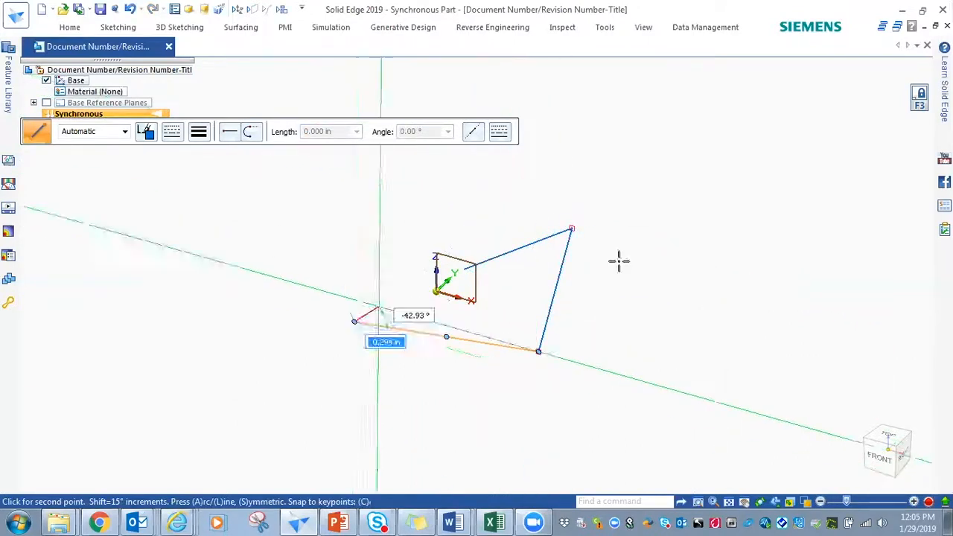
# - Undo the three slanted lines and the sketch plane lock
pyautogui.click(130, 8)
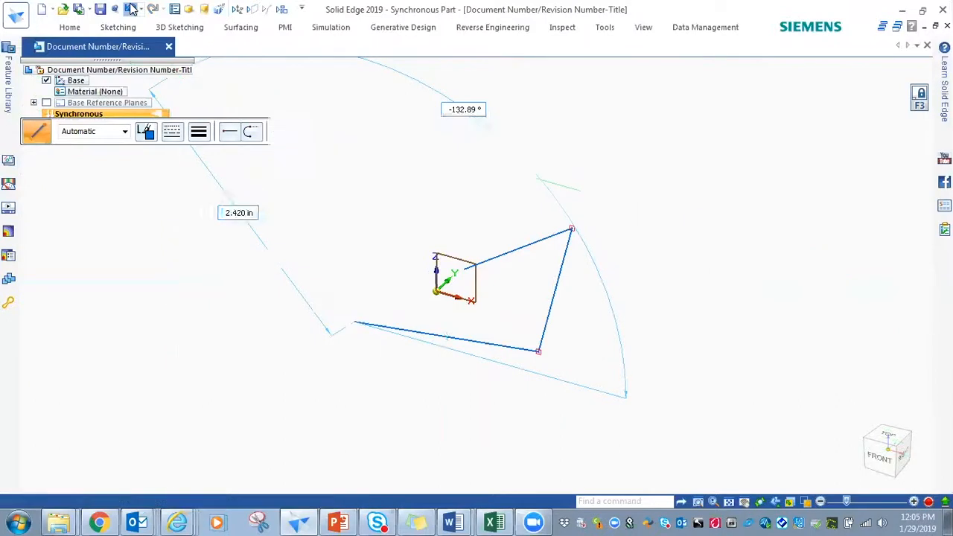
pyautogui.click(130, 9)
pyautogui.click(130, 9)
pyautogui.click(131, 9)
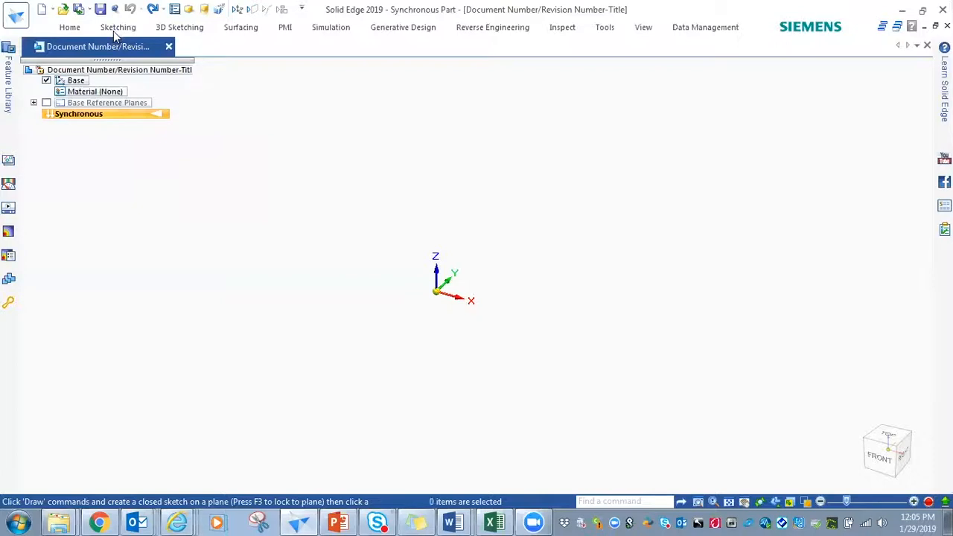
# - Sketch an open three-line profile on the XZ plane: about 1.80 in horizontally, 1.19 in vertically down, and an equal horizontal line back
pyautogui.click(67, 28)
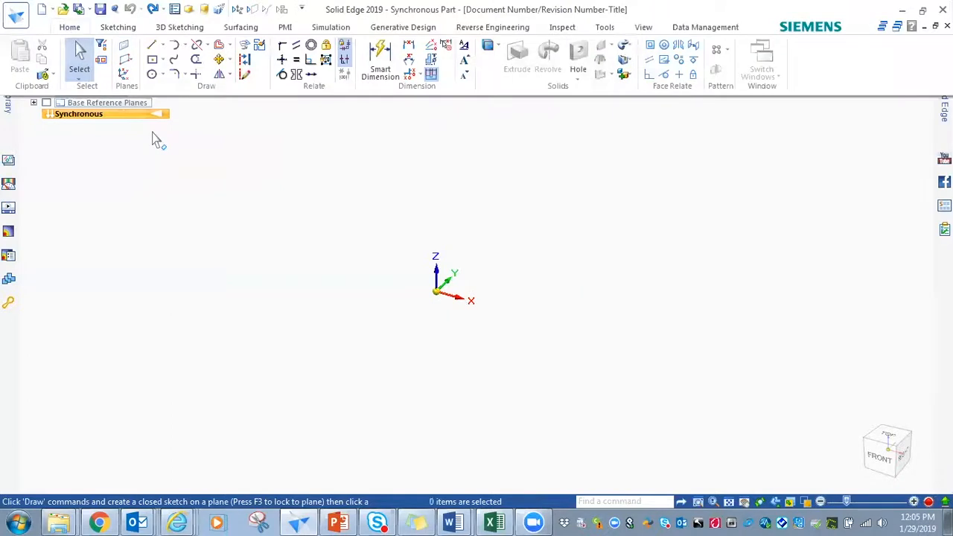
pyautogui.click(153, 61)
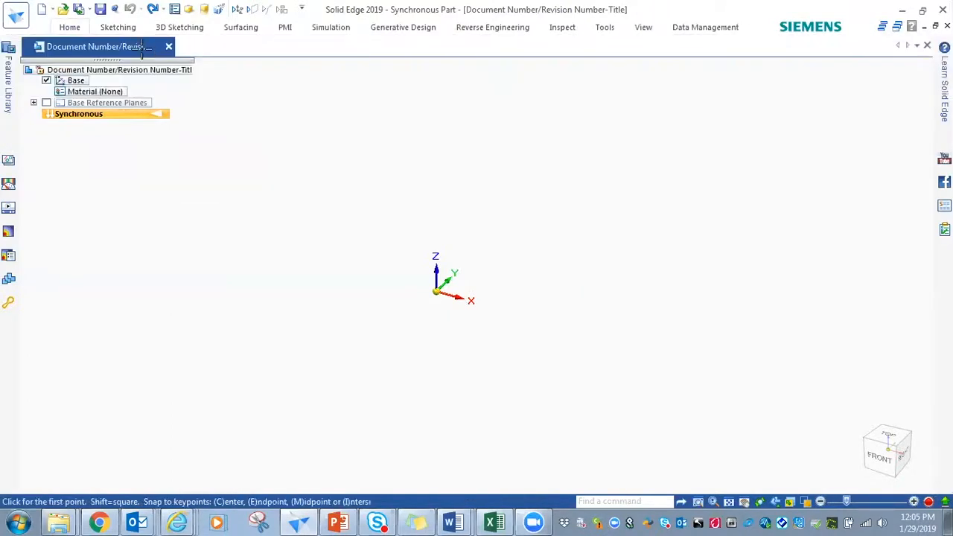
pyautogui.click(68, 28)
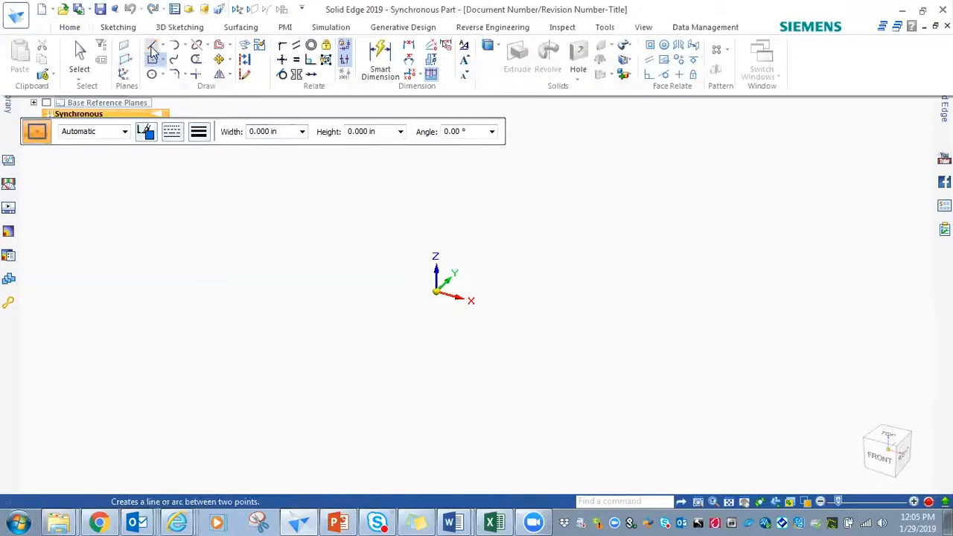
pyautogui.click(415, 216)
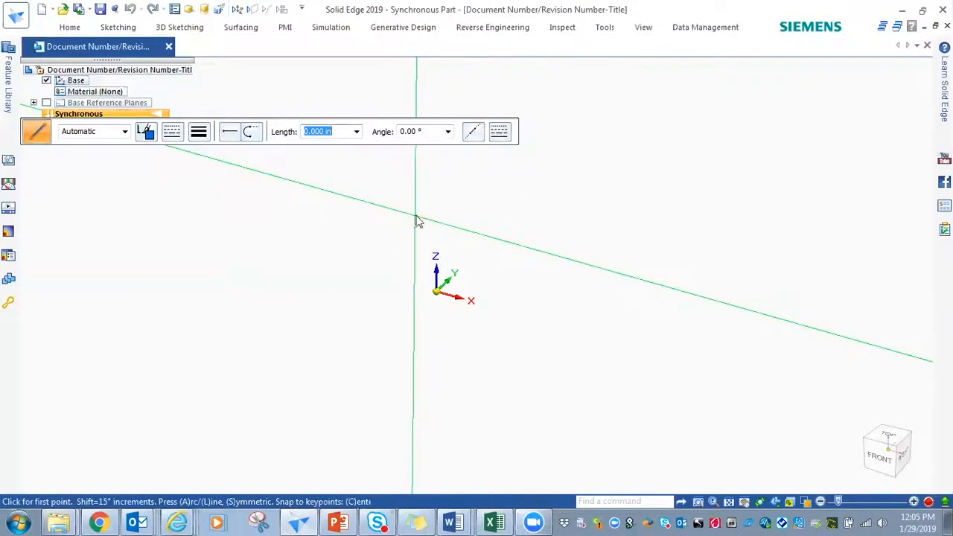
pyautogui.click(617, 273)
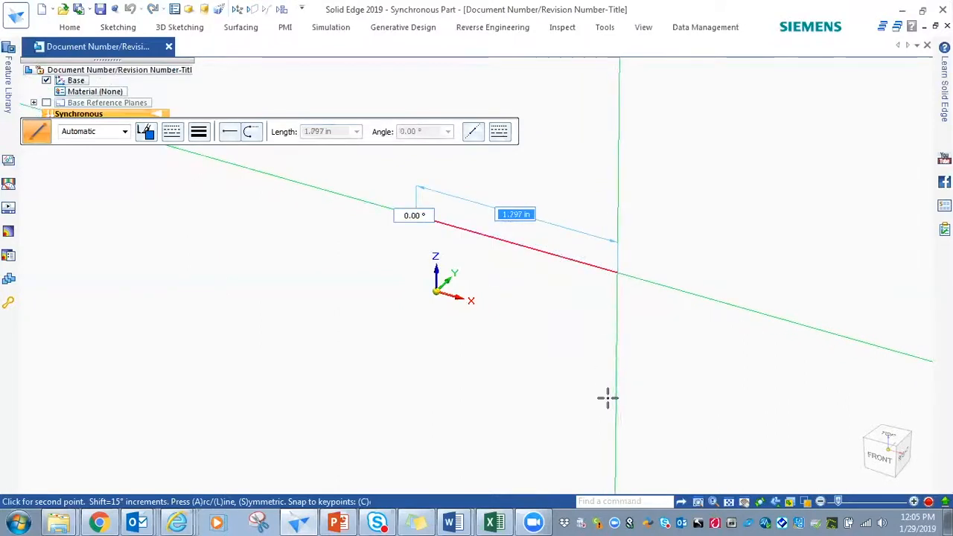
pyautogui.click(522, 395)
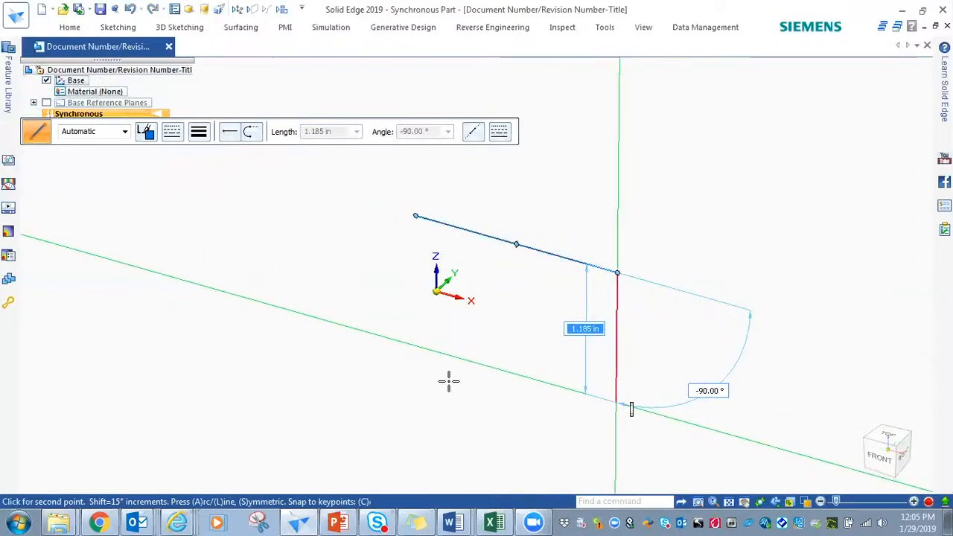
pyautogui.click(413, 343)
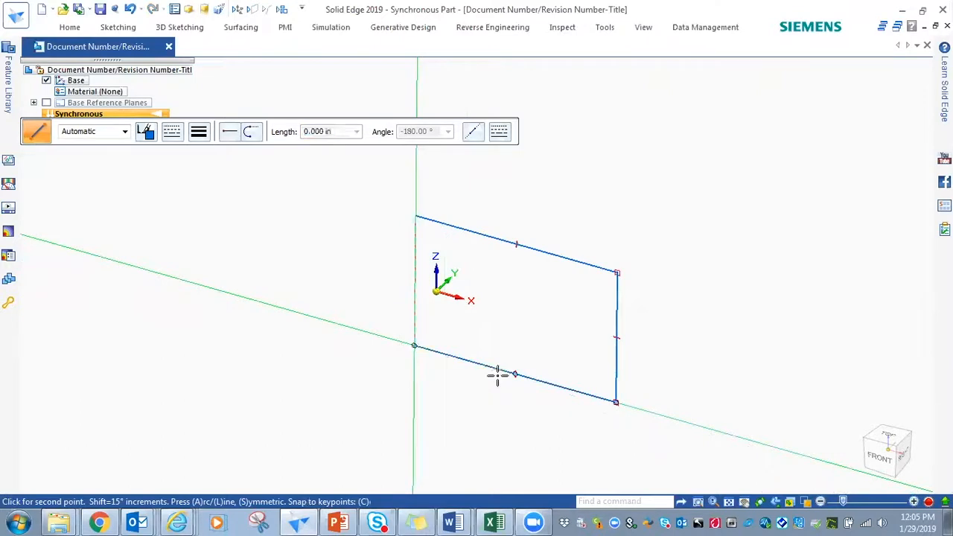
pyautogui.press('Escape')
# - Examine the open profile from several angles and select its lower horizontal line
pyautogui.moveTo(751, 266)
pyautogui.mouseDown(button='middle')
pyautogui.moveTo(729, 357)
pyautogui.moveTo(743, 272)
pyautogui.moveTo(593, 284)
pyautogui.mouseUp(button='middle')
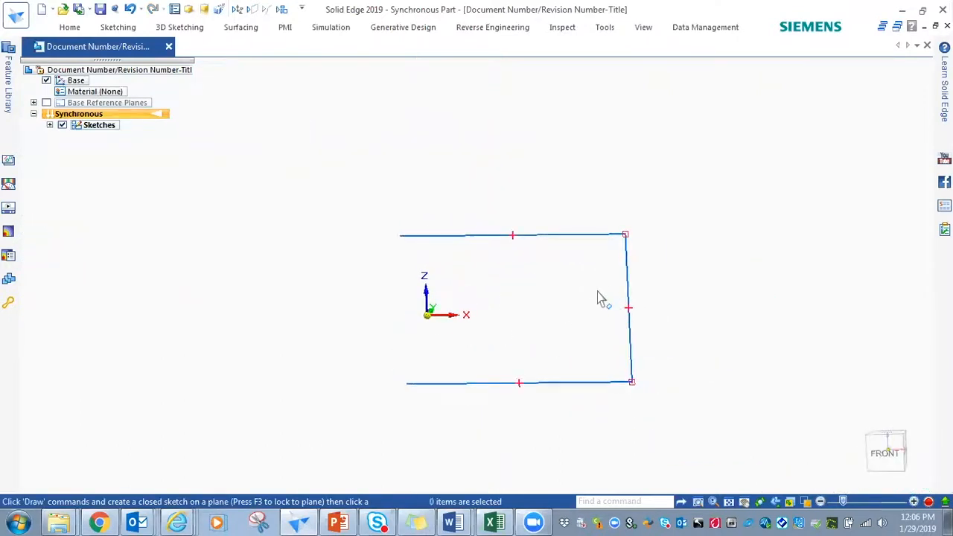
pyautogui.moveTo(677, 260)
pyautogui.mouseDown(button='middle')
pyautogui.moveTo(598, 279)
pyautogui.moveTo(611, 305)
pyautogui.moveTo(618, 293)
pyautogui.moveTo(600, 316)
pyautogui.mouseUp(button='middle')
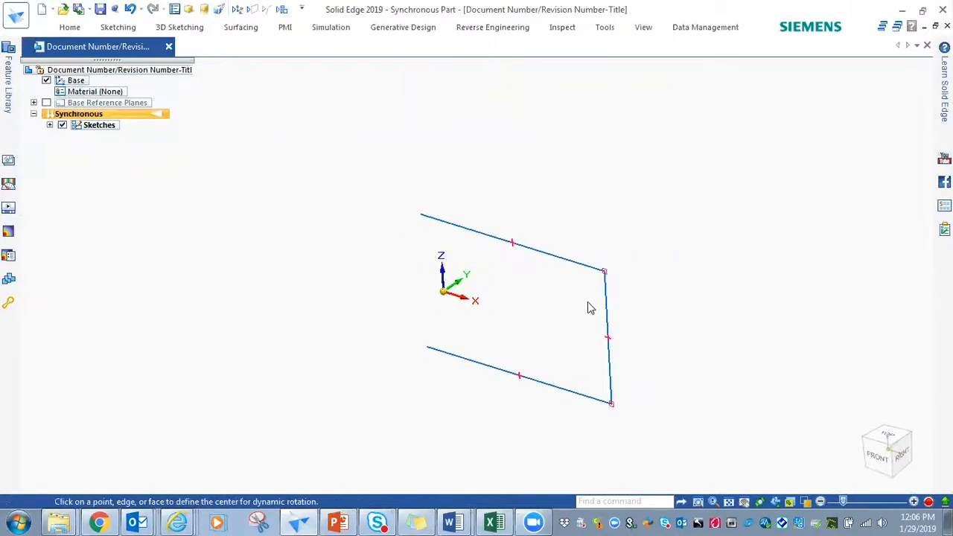
pyautogui.moveTo(602, 300)
pyautogui.mouseDown(button='middle')
pyautogui.moveTo(631, 287)
pyautogui.moveTo(600, 281)
pyautogui.mouseUp(button='middle')
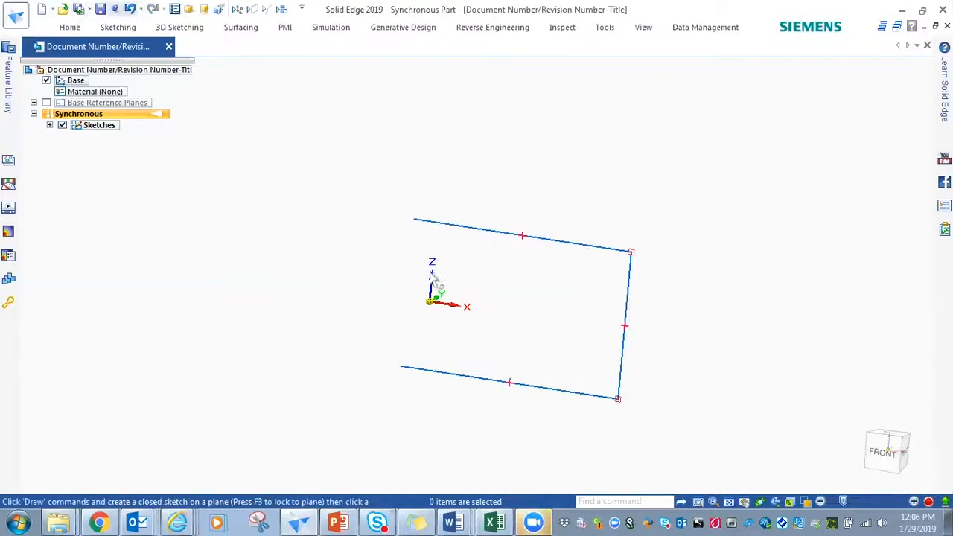
pyautogui.click(415, 223)
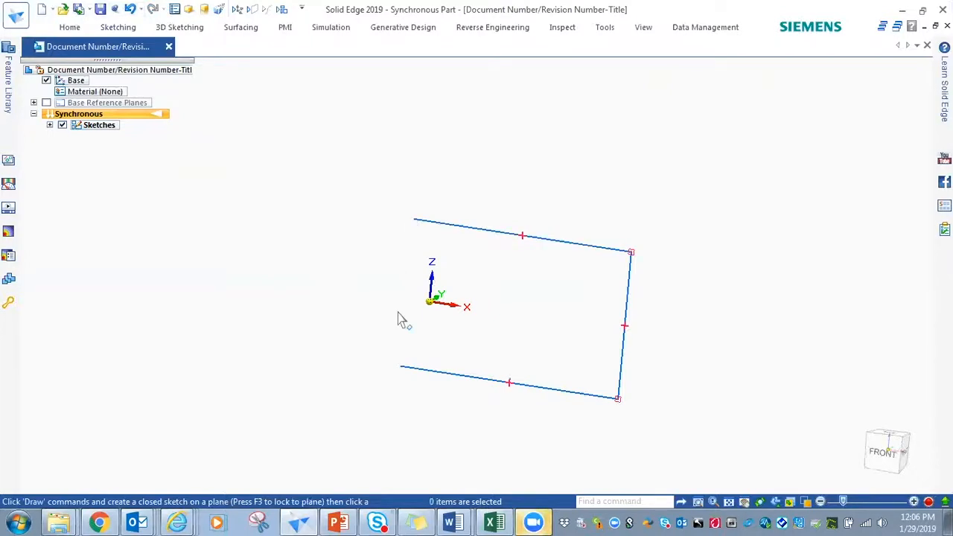
pyautogui.click(403, 370)
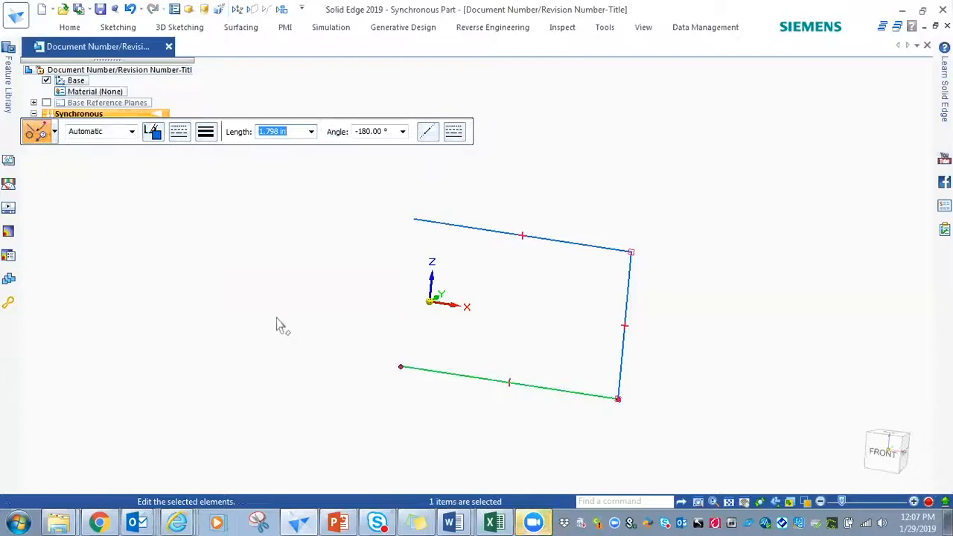
pyautogui.click(73, 27)
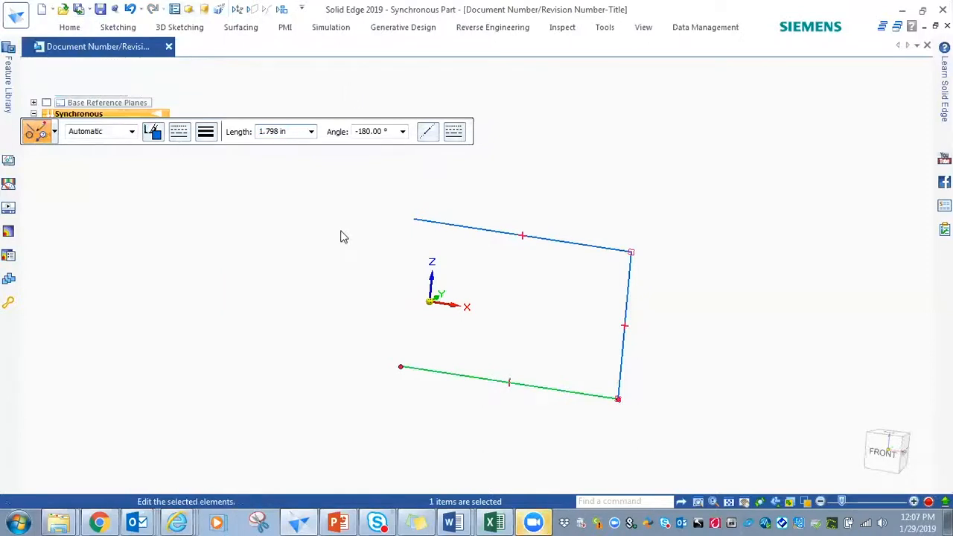
pyautogui.press('Tab')
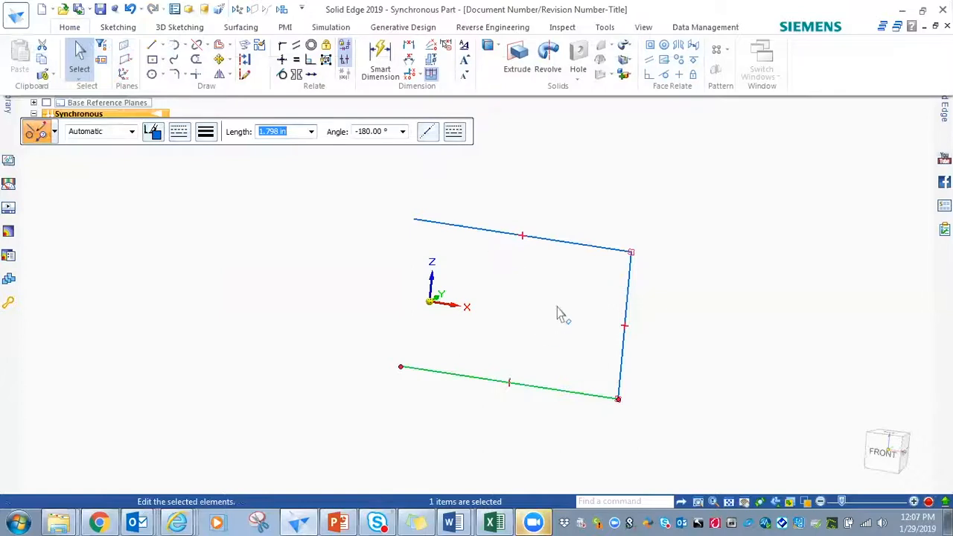
# - Orient the view square to the front (XZ) sketch plane with the whole profile in view
pyautogui.moveTo(596, 290)
pyautogui.mouseDown(button='middle')
pyautogui.moveTo(621, 319)
pyautogui.moveTo(549, 332)
pyautogui.moveTo(549, 324)
pyautogui.moveTo(566, 319)
pyautogui.moveTo(449, 380)
pyautogui.moveTo(504, 324)
pyautogui.moveTo(484, 342)
pyautogui.moveTo(486, 358)
pyautogui.mouseUp(button='middle')
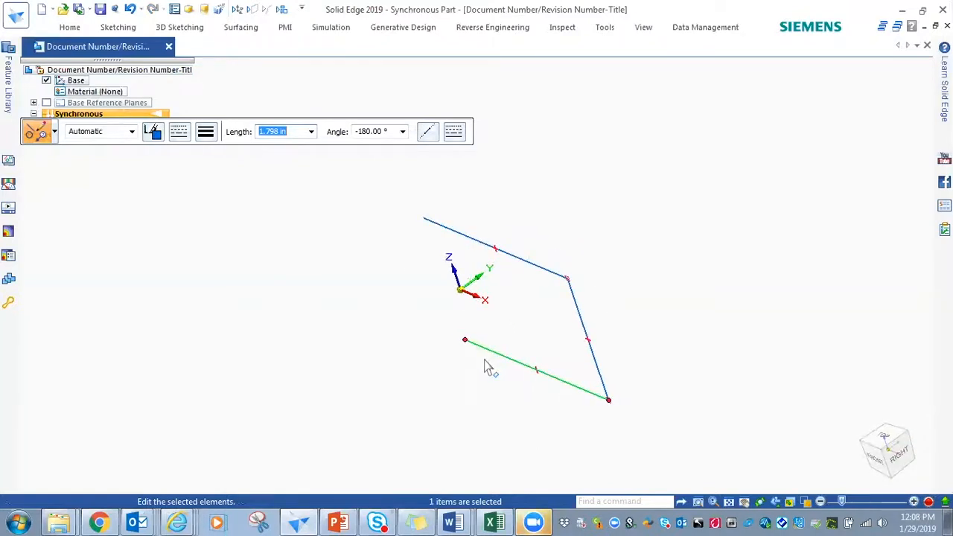
pyautogui.hotkey('ctrl', 'h')
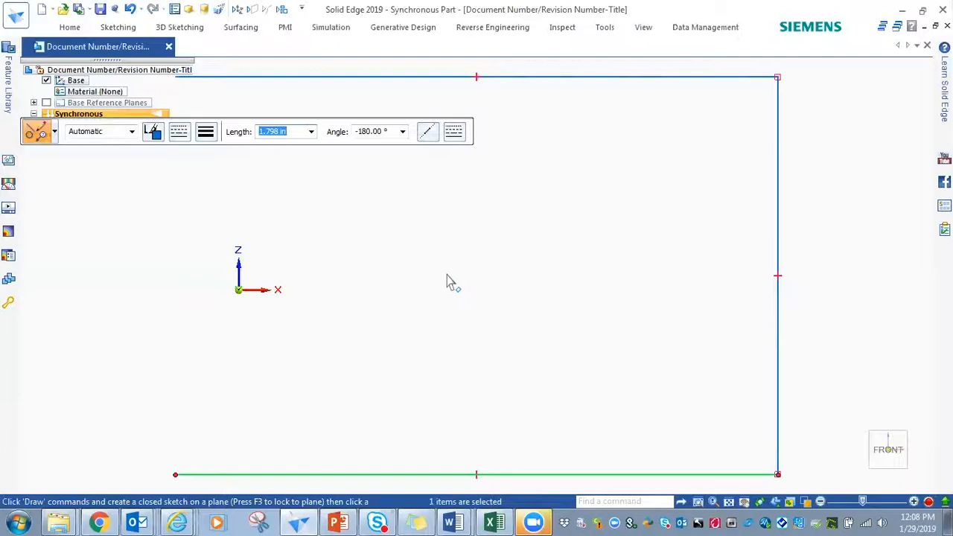
pyautogui.scroll(-2, 390, 205)
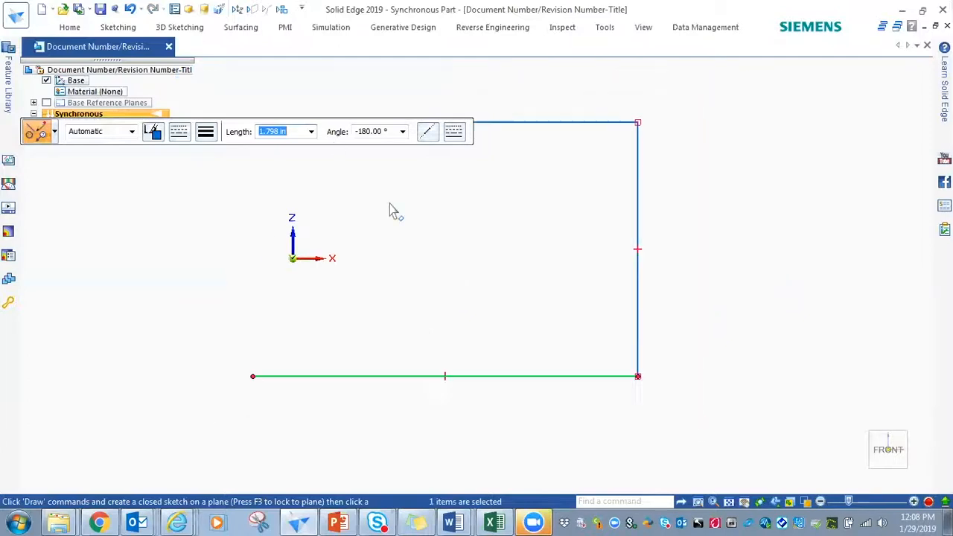
# - Undo all three lines of the open profile
pyautogui.click(131, 9)
pyautogui.click(133, 9)
pyautogui.click(134, 9)
pyautogui.click(132, 8)
pyautogui.click(133, 9)
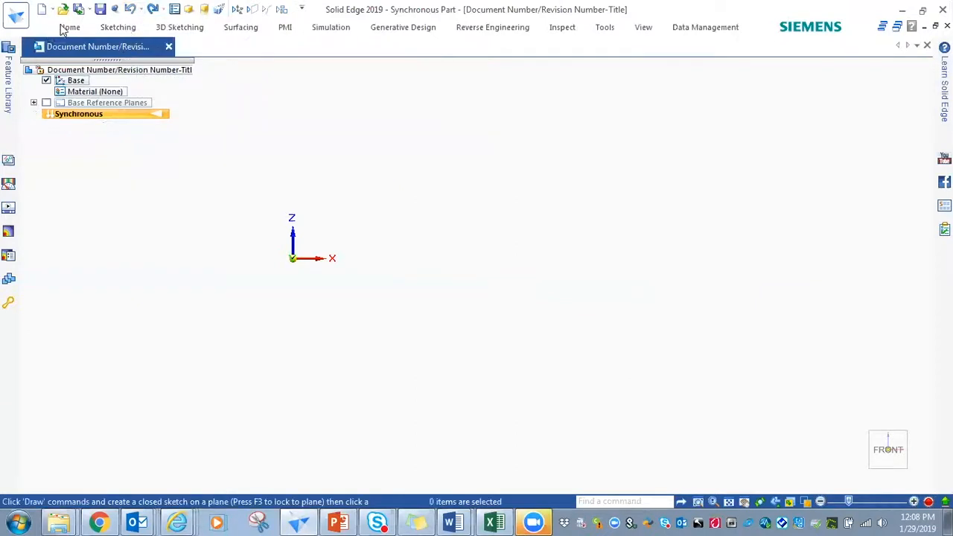
# - Lock sketching to the XZ plane, sketch a horizontal line about 1.25 in long beside the origin, and undo it
pyautogui.click(65, 28)
pyautogui.click(154, 49)
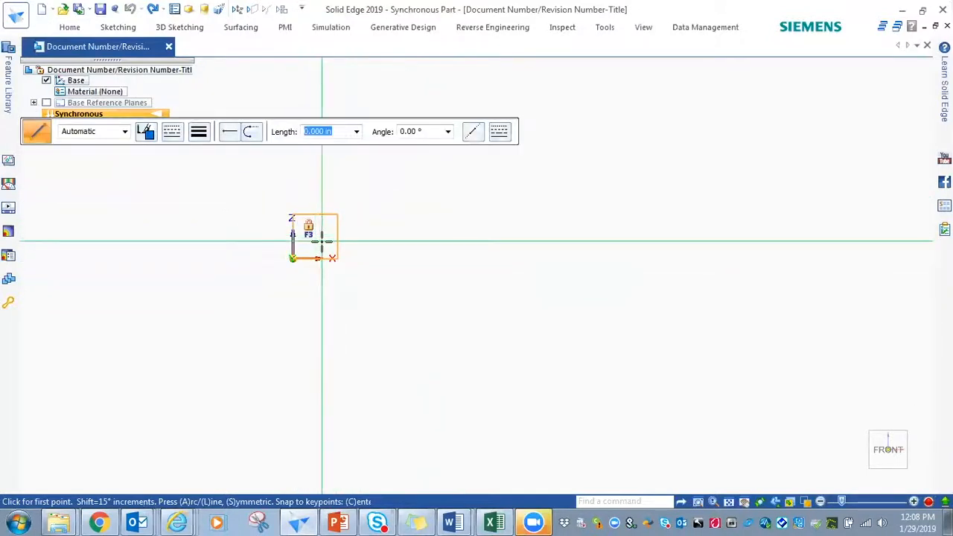
pyautogui.press('F3')
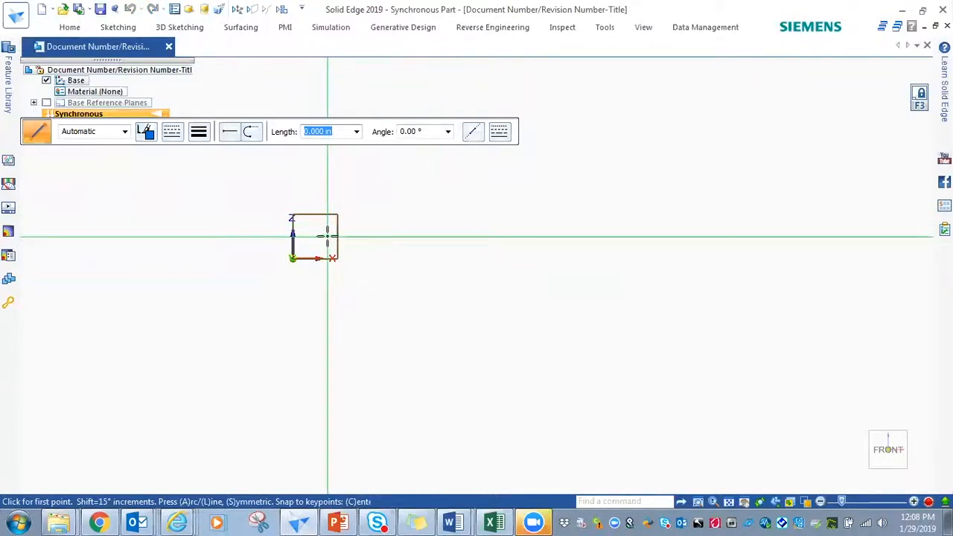
pyautogui.click(394, 219)
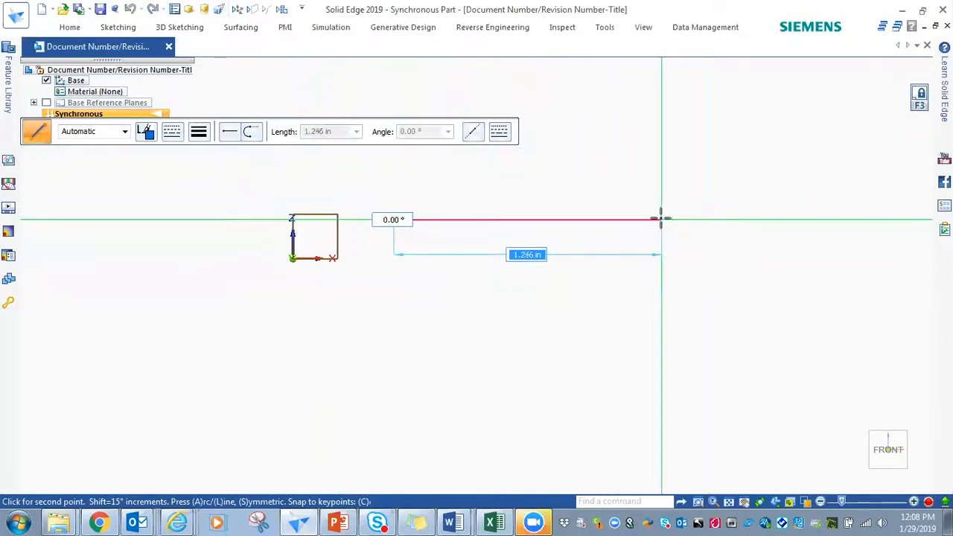
pyautogui.click(661, 220)
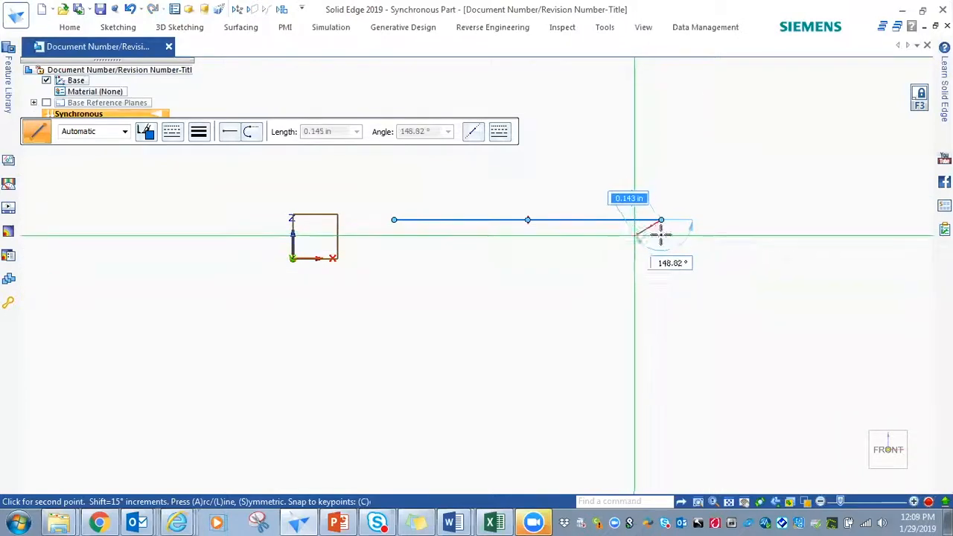
pyautogui.press('Escape')
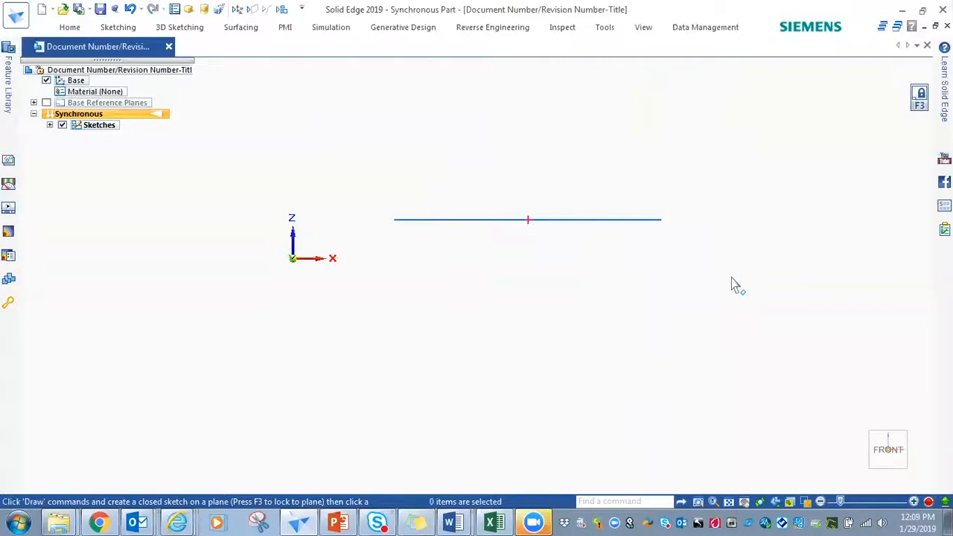
pyautogui.click(130, 10)
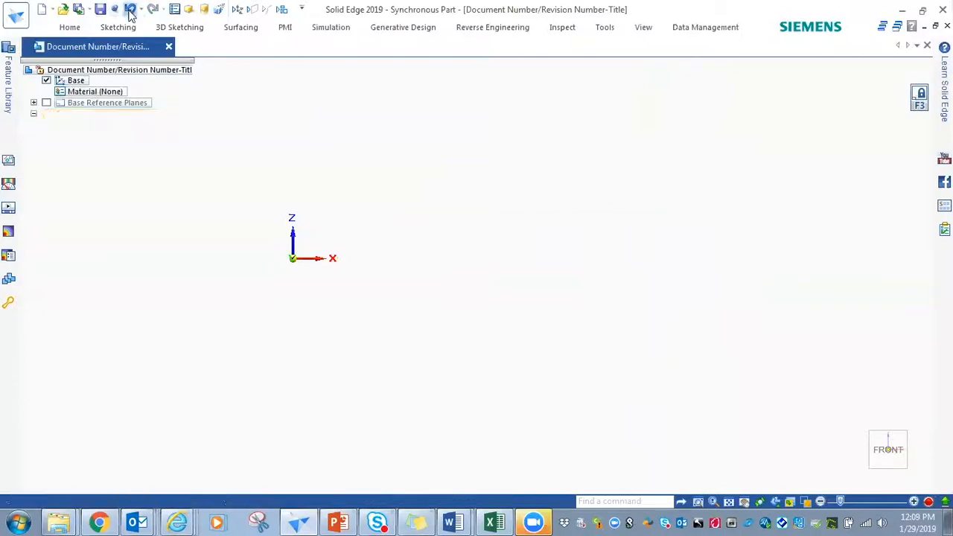
# - Sketch three connected lines on the XZ plane: about 1.084 in horizontal, a vertical down, and an equally long horizontal back beneath the first
pyautogui.click(70, 27)
pyautogui.click(151, 45)
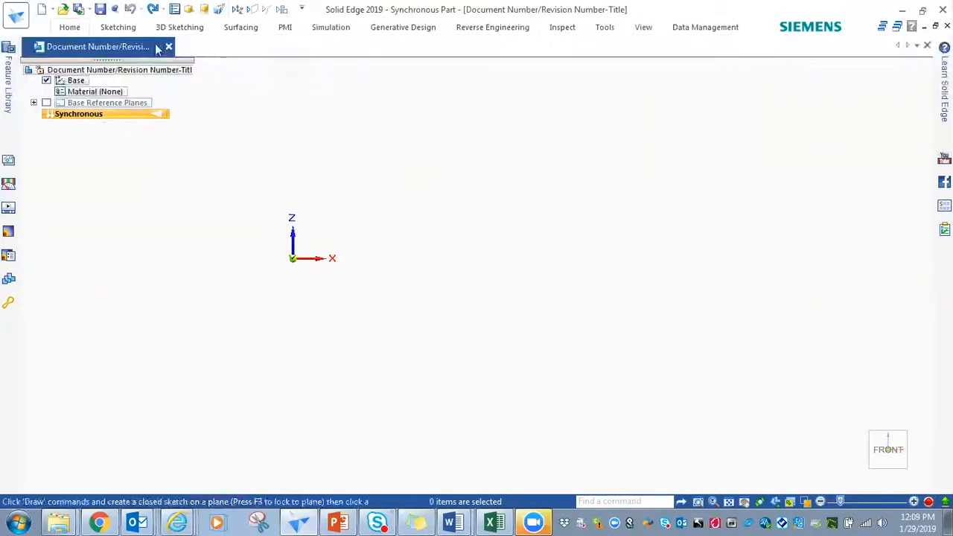
pyautogui.click(402, 184)
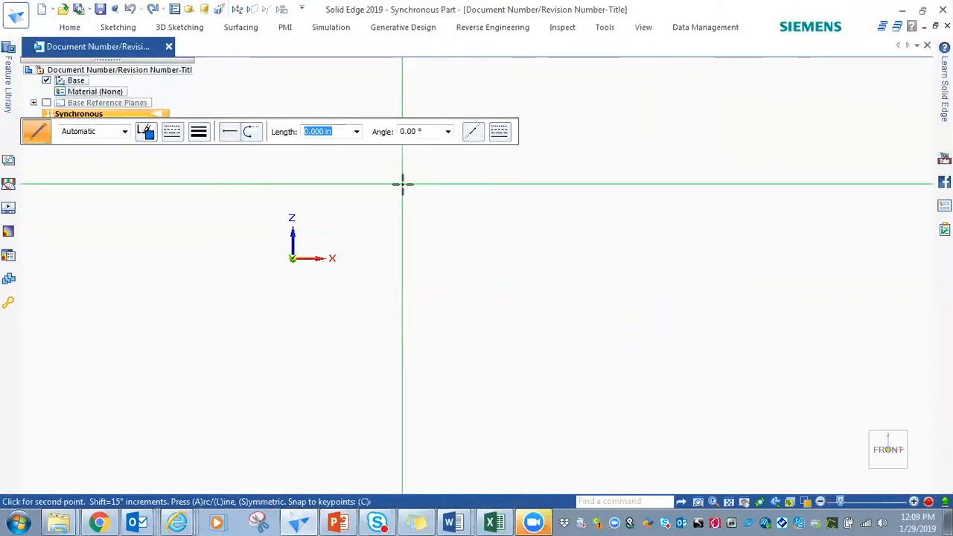
pyautogui.click(634, 184)
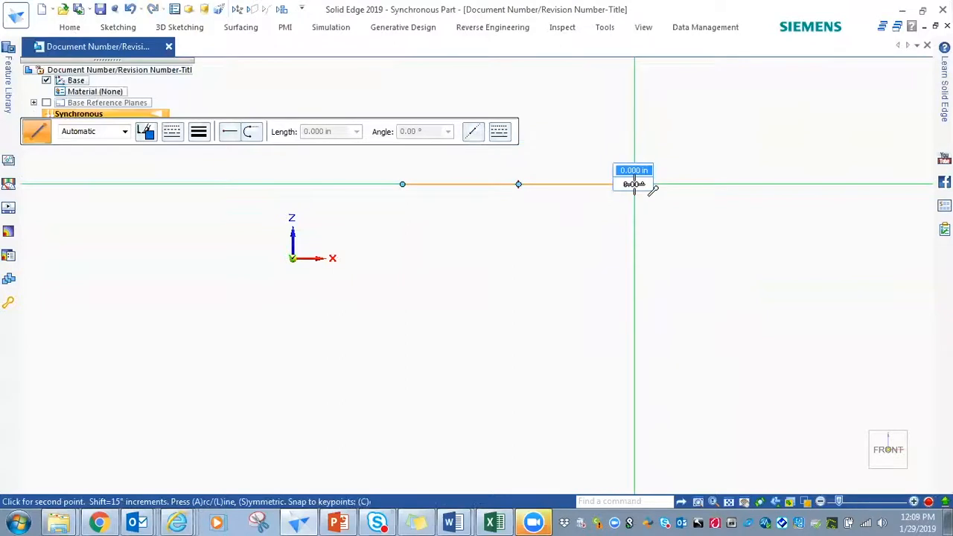
pyautogui.click(635, 328)
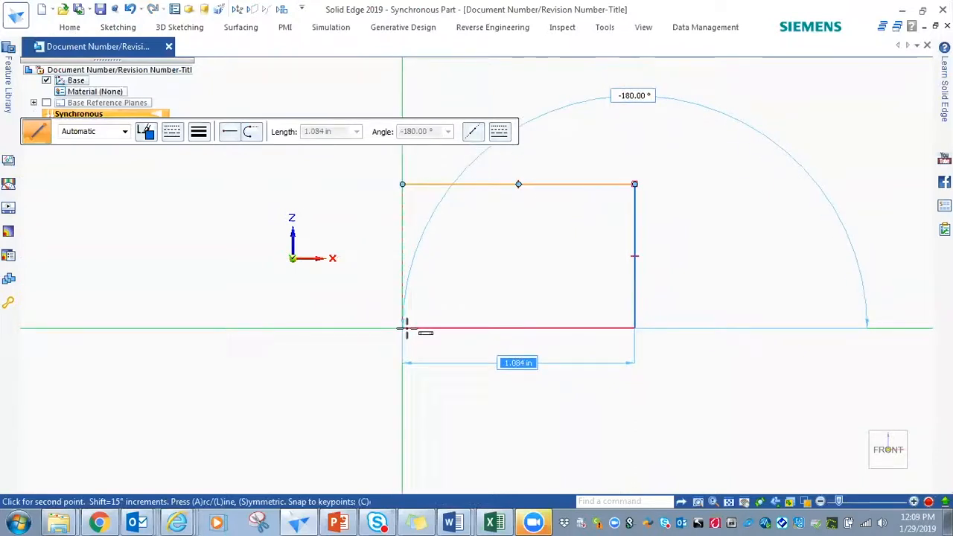
pyautogui.click(403, 327)
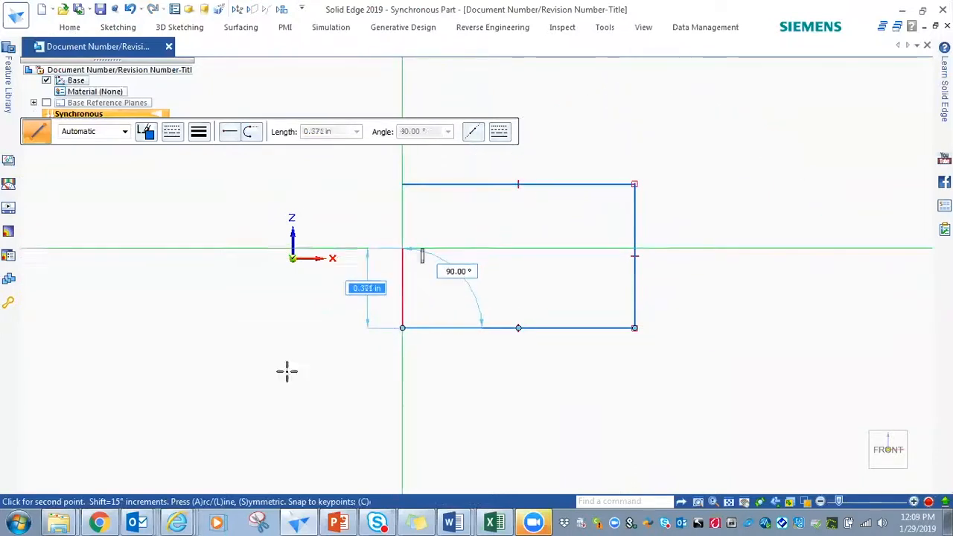
# - Close the profile around the origin with five slanted lines running back to the start of the upper horizontal line
pyautogui.click(340, 314)
pyautogui.click(277, 381)
pyautogui.click(192, 304)
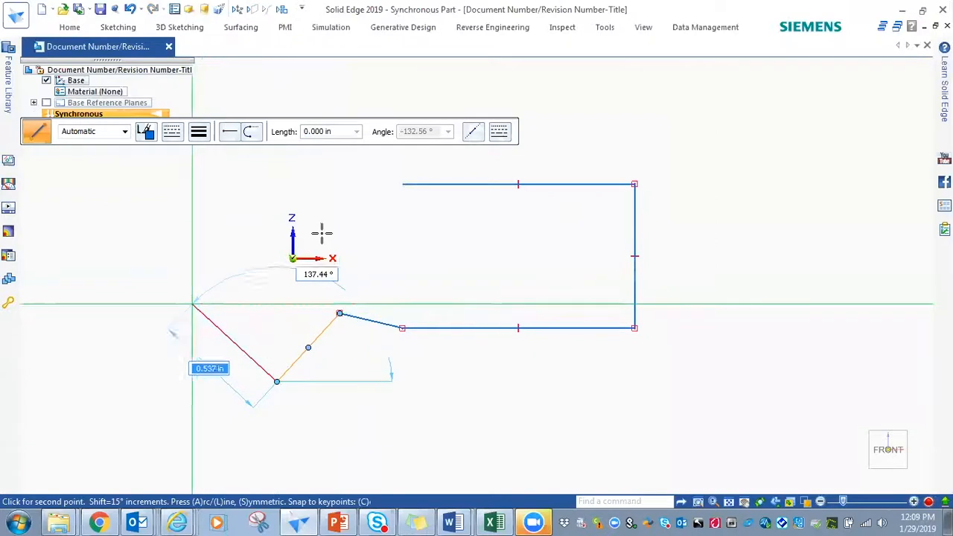
pyautogui.click(394, 186)
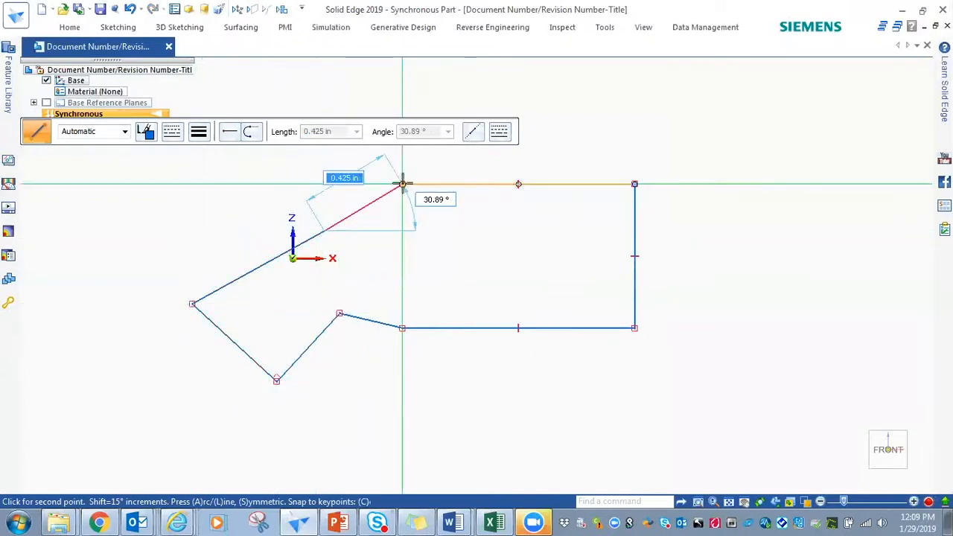
pyautogui.click(403, 184)
pyautogui.press('Escape')
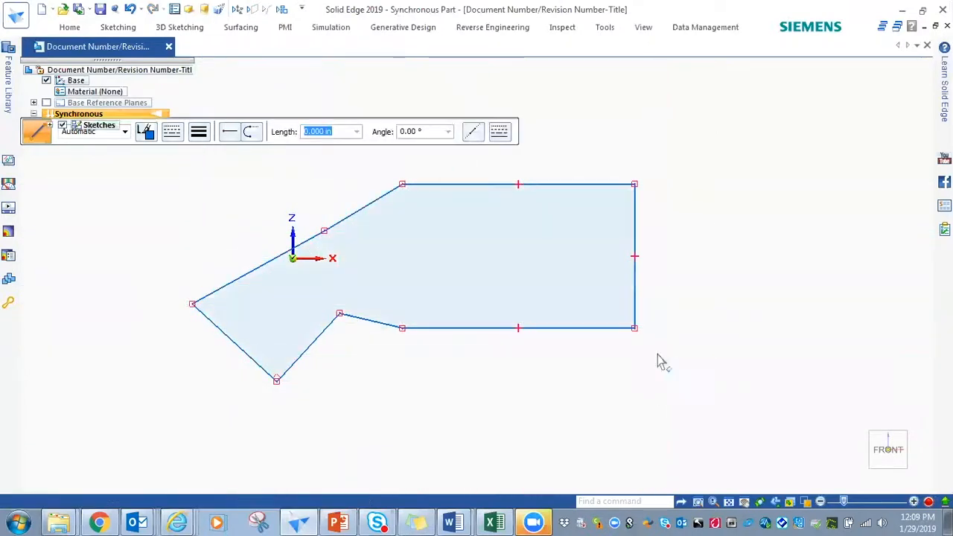
# - Delete the short slanted segment joining the upper horizontal line to the long sloping line near the origin
pyautogui.moveTo(653, 206)
pyautogui.mouseDown(button='middle')
pyautogui.moveTo(708, 187)
pyautogui.moveTo(750, 198)
pyautogui.moveTo(705, 241)
pyautogui.moveTo(719, 97)
pyautogui.moveTo(700, 166)
pyautogui.moveTo(463, 267)
pyautogui.mouseUp(button='middle')
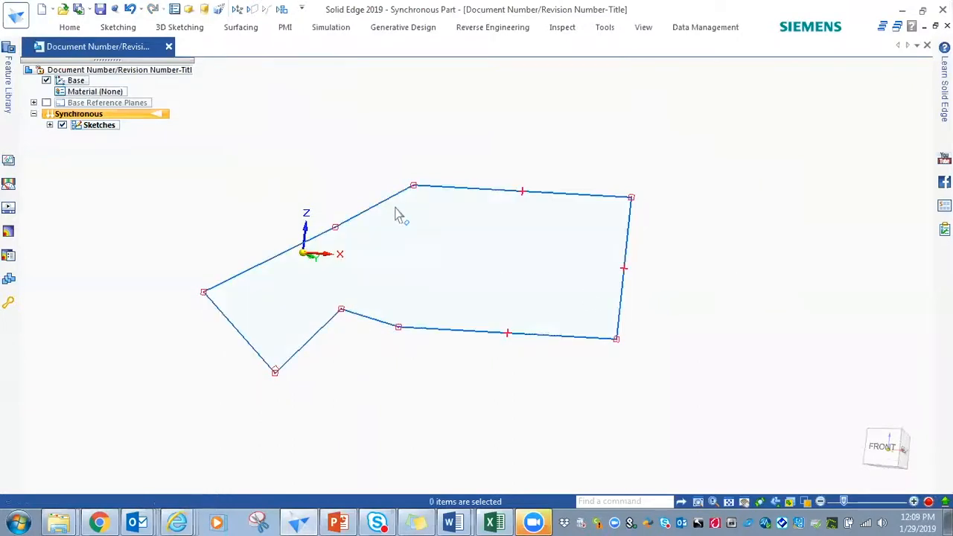
pyautogui.moveTo(752, 146)
pyautogui.mouseDown(button='middle')
pyautogui.moveTo(751, 111)
pyautogui.moveTo(770, 164)
pyautogui.moveTo(726, 160)
pyautogui.mouseUp(button='middle')
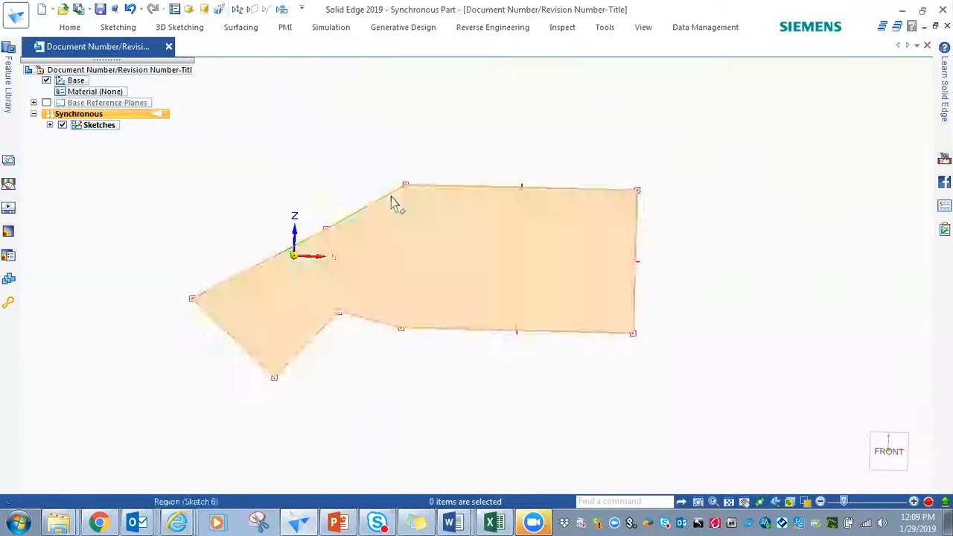
pyautogui.click(392, 198)
pyautogui.press('Delete')
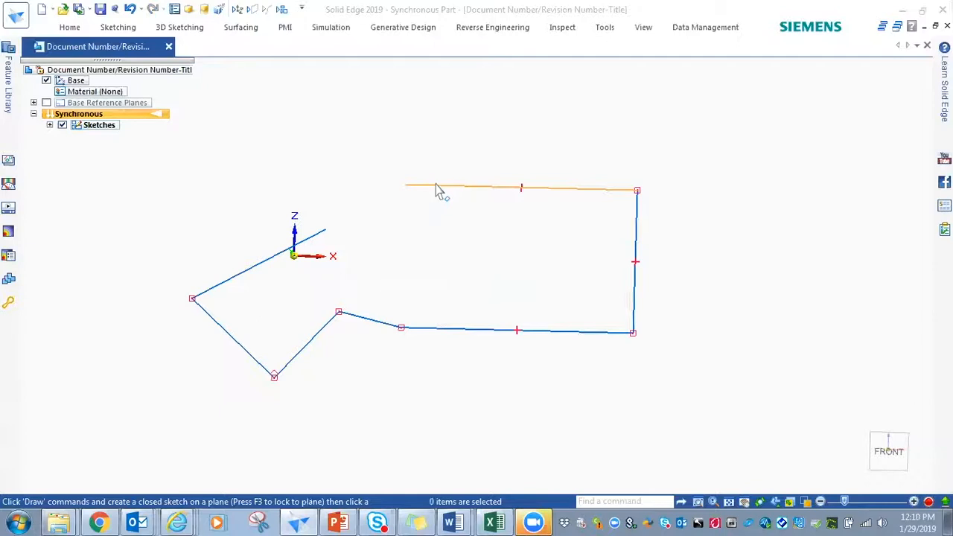
# - Inspect the open profile in the front view and select each of the two lines bordering the gap in turn
pyautogui.moveTo(726, 270)
pyautogui.mouseDown(button='middle')
pyautogui.moveTo(703, 228)
pyautogui.moveTo(625, 243)
pyautogui.moveTo(606, 283)
pyautogui.mouseUp(button='middle')
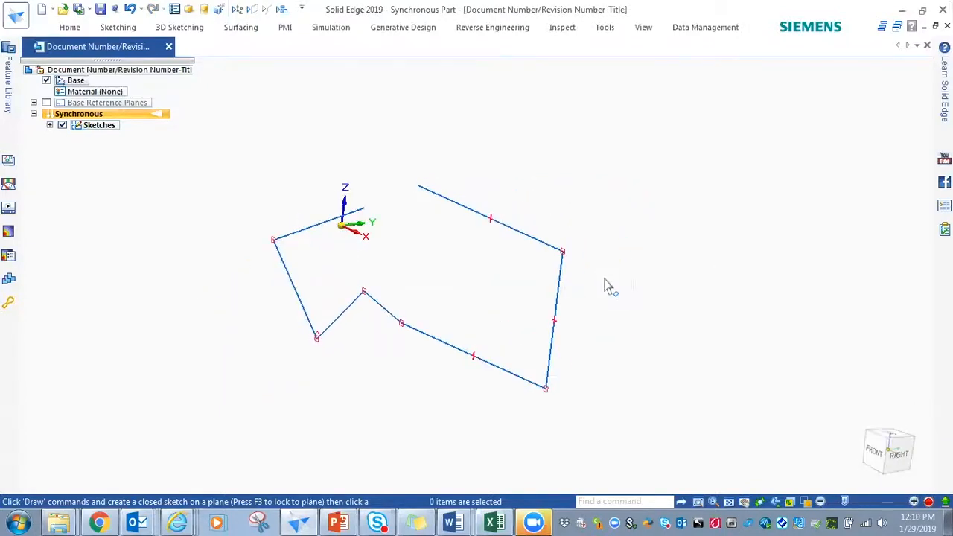
pyautogui.hotkey('ctrl', 'r')
pyautogui.moveTo(709, 230); pyautogui.dragTo(769, 284, button='middle')
pyautogui.hotkey('ctrl', 'f')
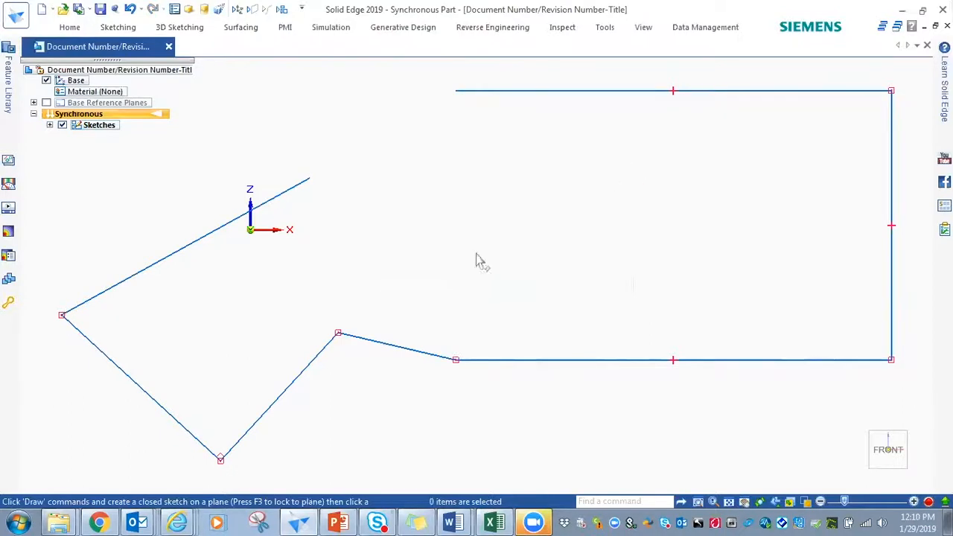
pyautogui.click(293, 195)
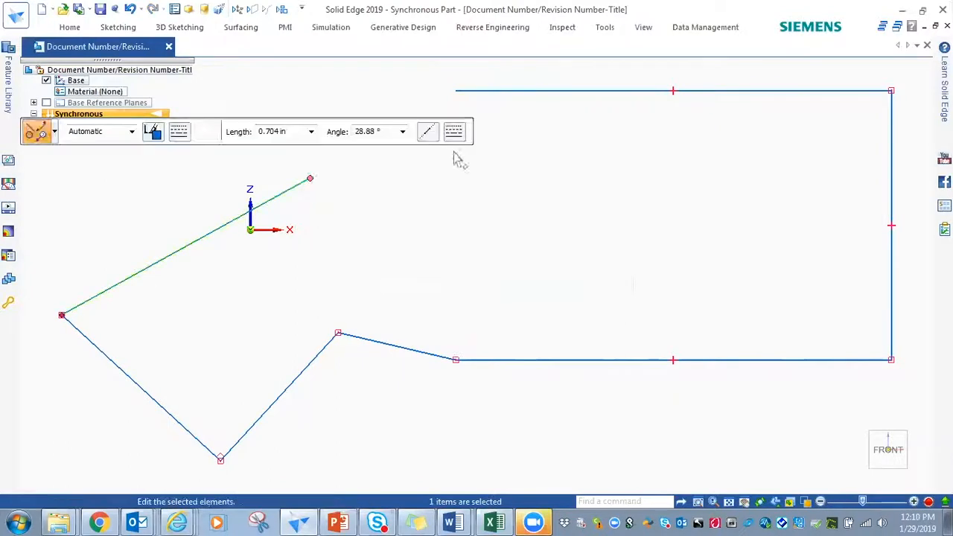
pyautogui.click(530, 91)
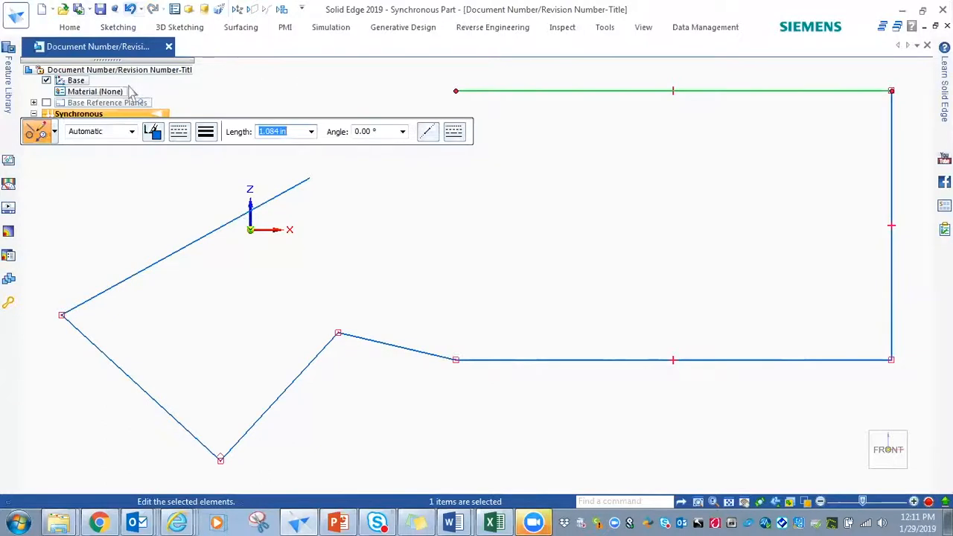
# - Undo the segment deletion and every line of the profile until the sketch is empty
pyautogui.click(129, 8)
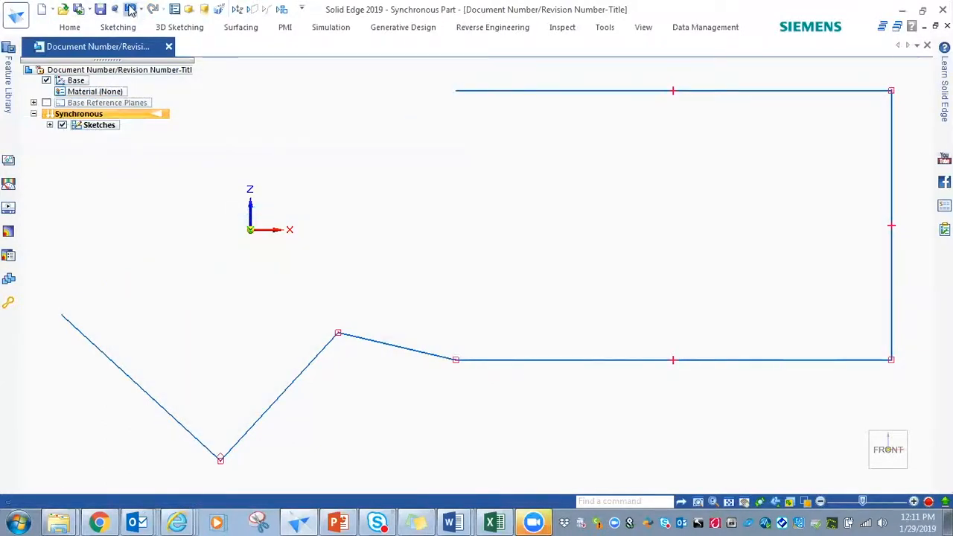
pyautogui.click(128, 8)
pyautogui.click(129, 8)
pyautogui.click(129, 8)
pyautogui.click(129, 8)
pyautogui.click(129, 8)
pyautogui.click(129, 8)
pyautogui.click(129, 8)
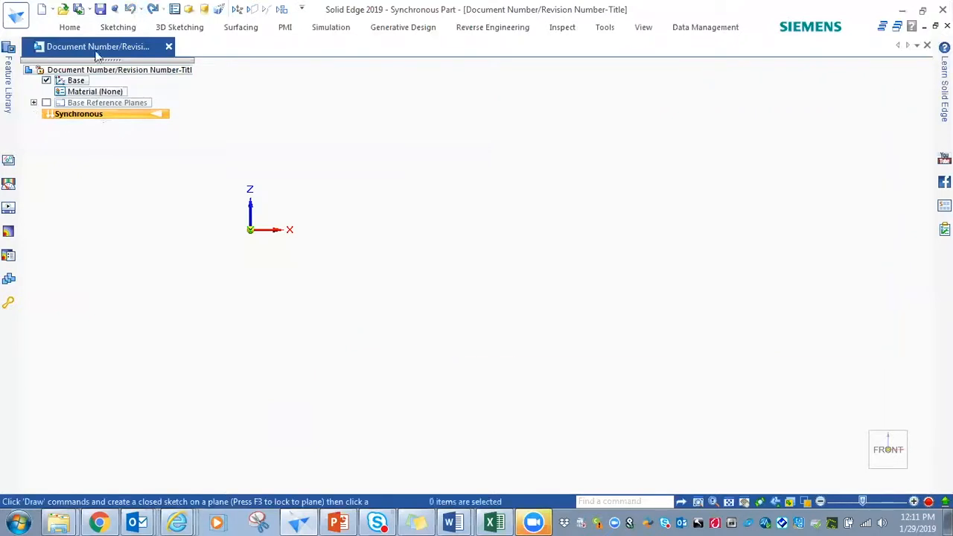
# - Show the base reference planes and view all three from an angled orientation
pyautogui.moveTo(366, 196); pyautogui.dragTo(228, 170, button='middle')
pyautogui.keyDown('shift'); pyautogui.moveTo(377, 185); pyautogui.dragTo(579, 231, button='middle'); pyautogui.keyUp('shift')
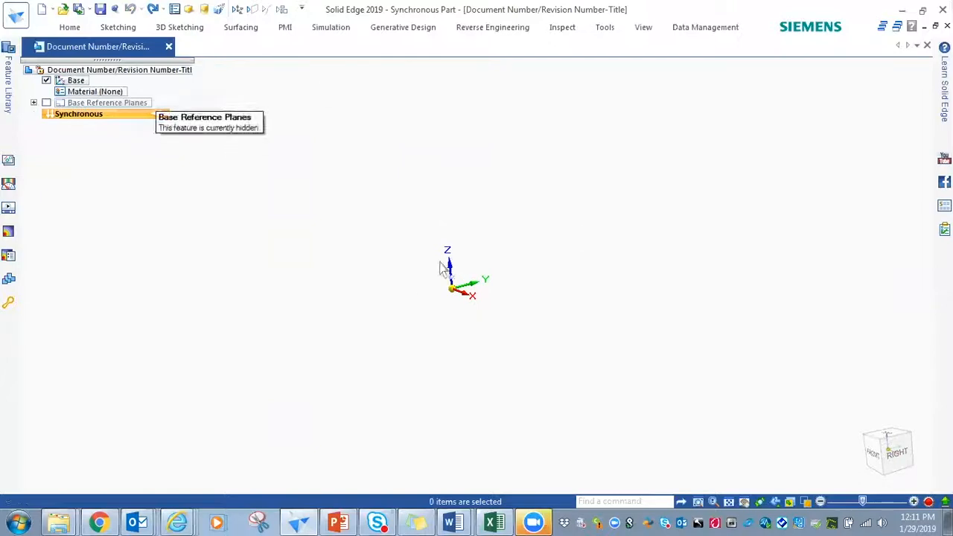
pyautogui.moveTo(513, 220); pyautogui.dragTo(577, 231, button='middle')
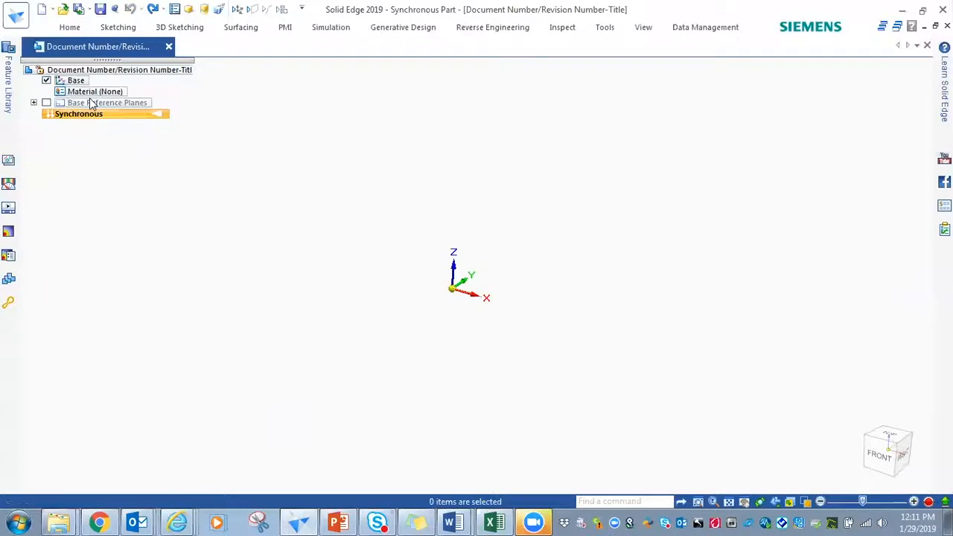
pyautogui.click(47, 102)
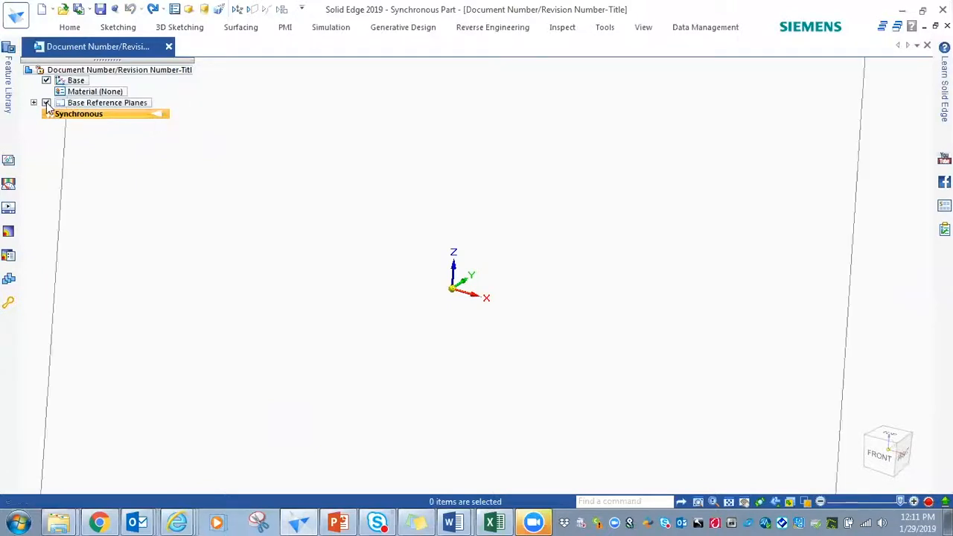
pyautogui.scroll(-7, 459, 238)
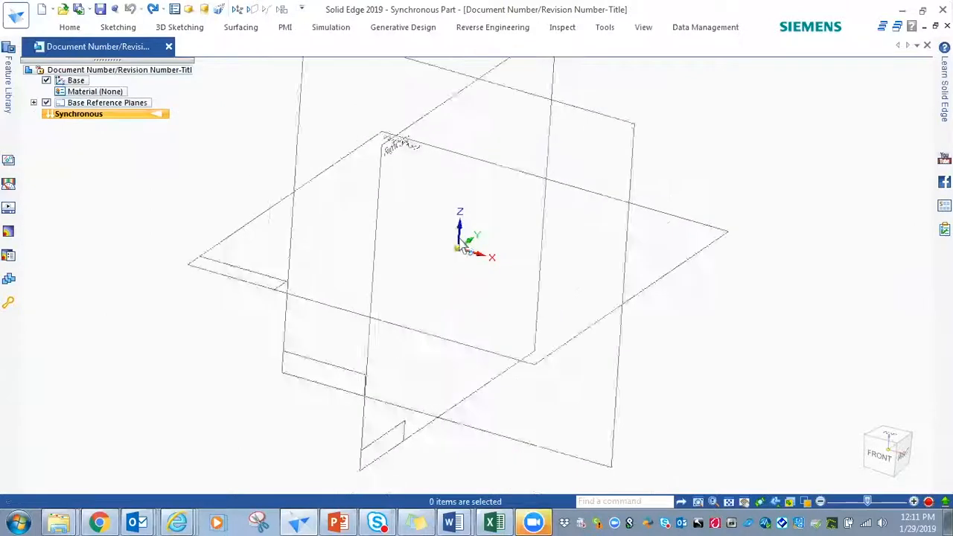
pyautogui.moveTo(670, 215); pyautogui.dragTo(685, 187, button='middle')
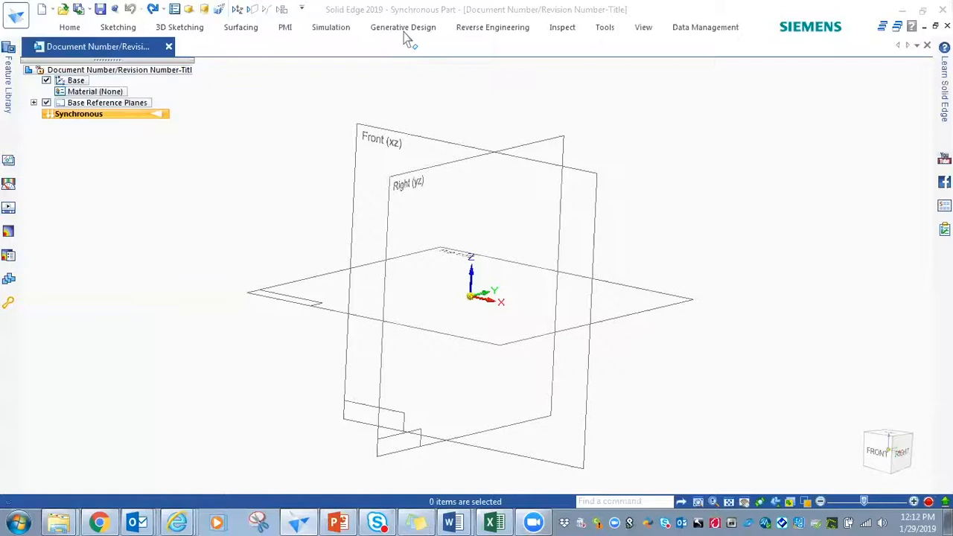
pyautogui.moveTo(719, 179); pyautogui.dragTo(726, 155, button='middle')
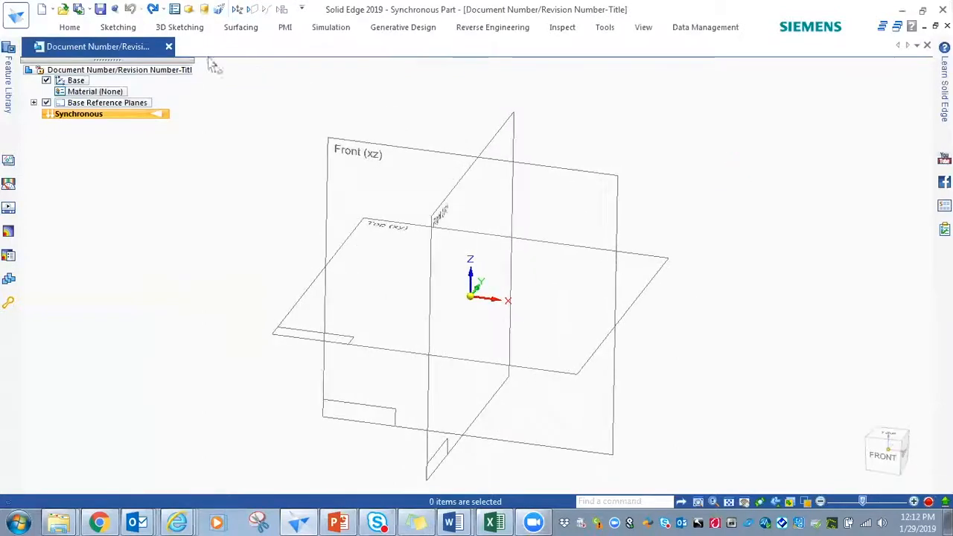
# - Sketch a rectangle on the Front (xz) plane, on the negative X side of the origin
pyautogui.click(70, 28)
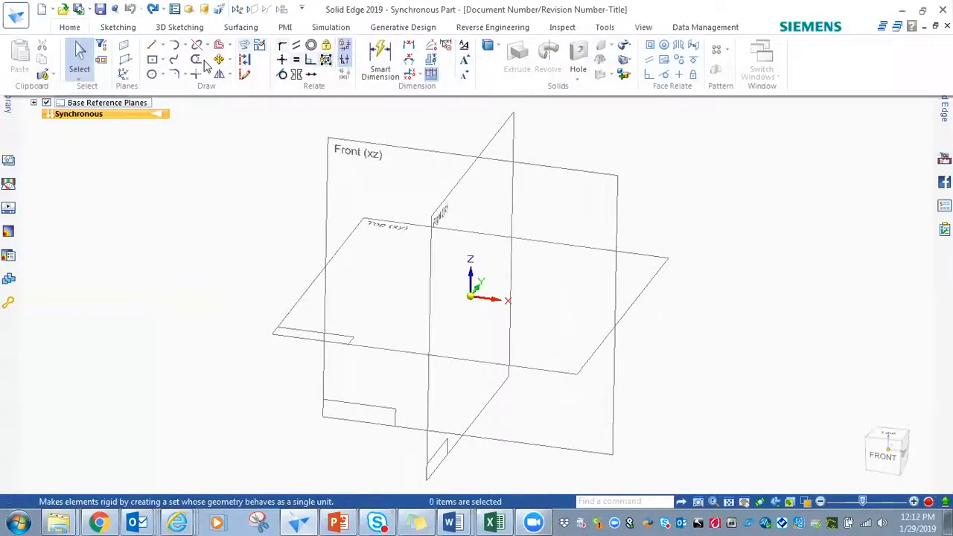
pyautogui.click(153, 61)
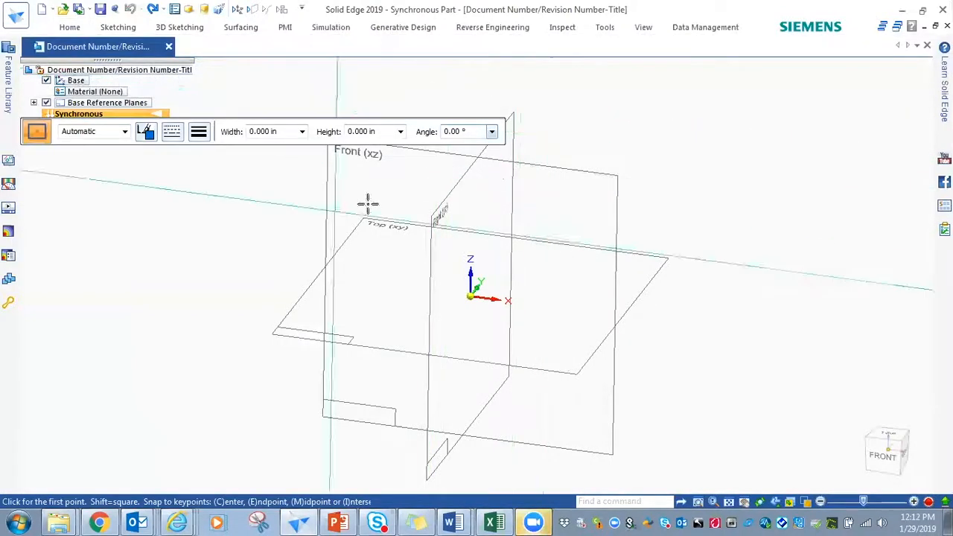
pyautogui.click(286, 227)
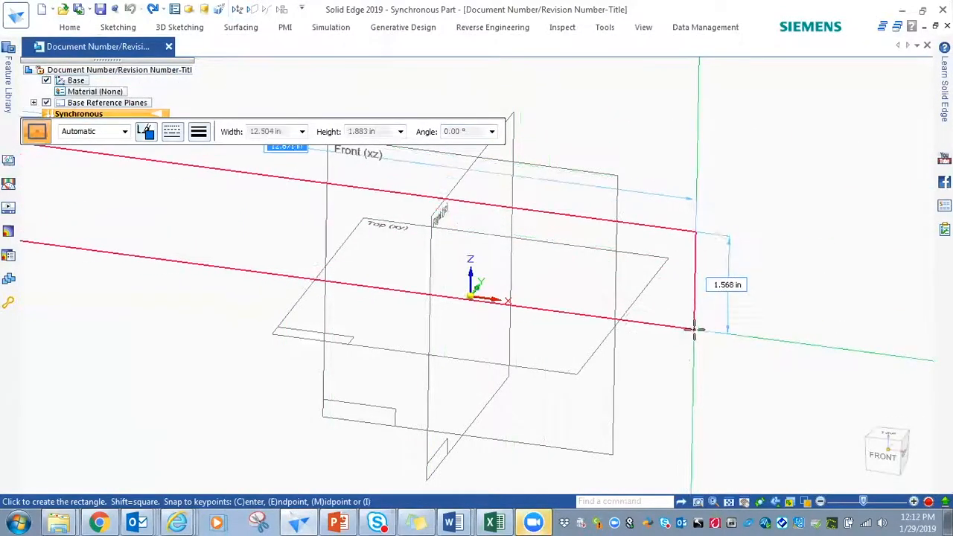
pyautogui.scroll(-3, 432, 275)
pyautogui.click(398, 291)
pyautogui.press('Delete')
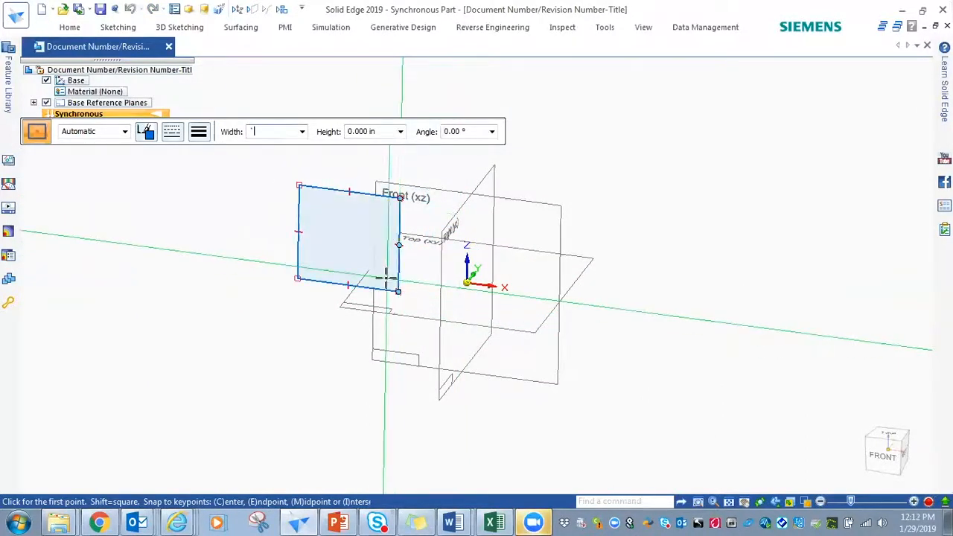
pyautogui.press('Escape')
pyautogui.click(508, 289)
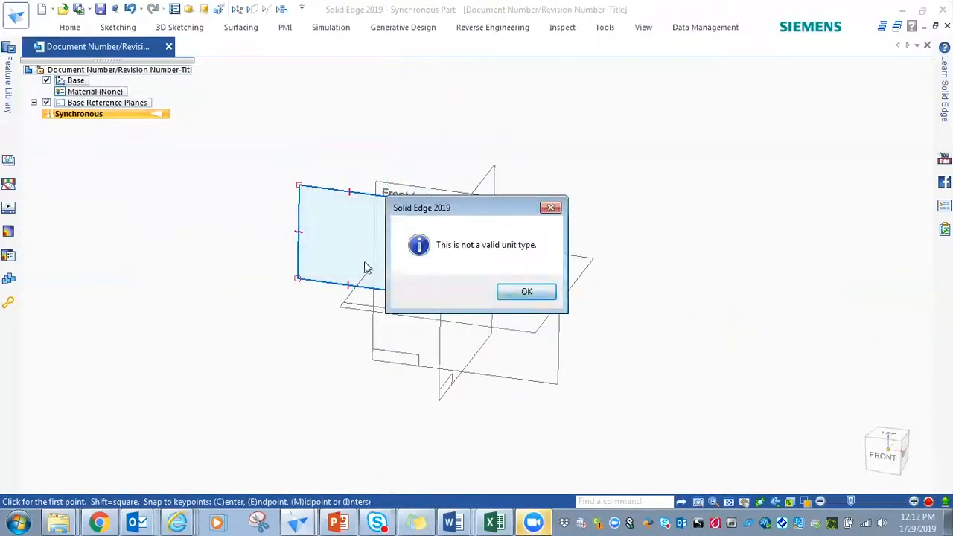
# - Extrude the rectangular region about 4.312 in forward from the Front (xz) plane into a solid block
pyautogui.click(372, 231)
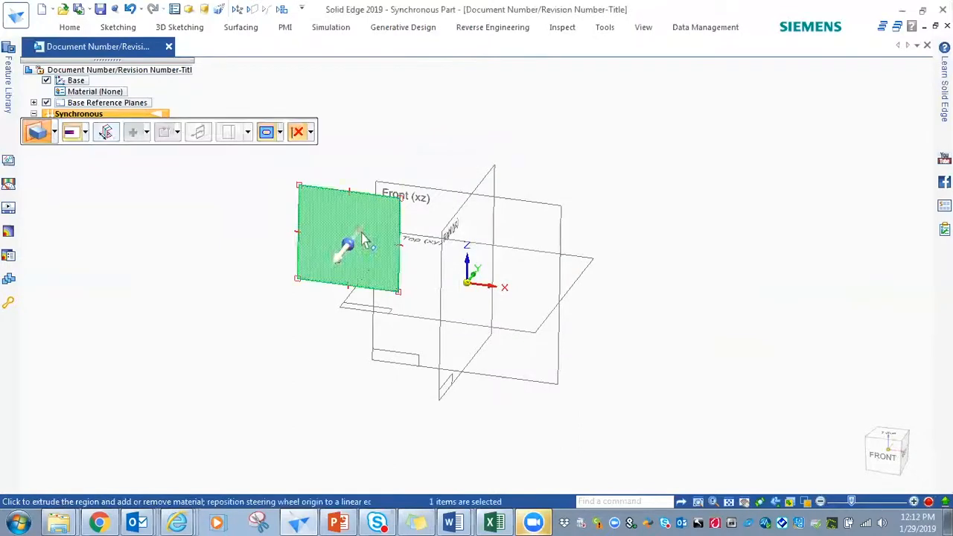
pyautogui.rightClick(270, 317)
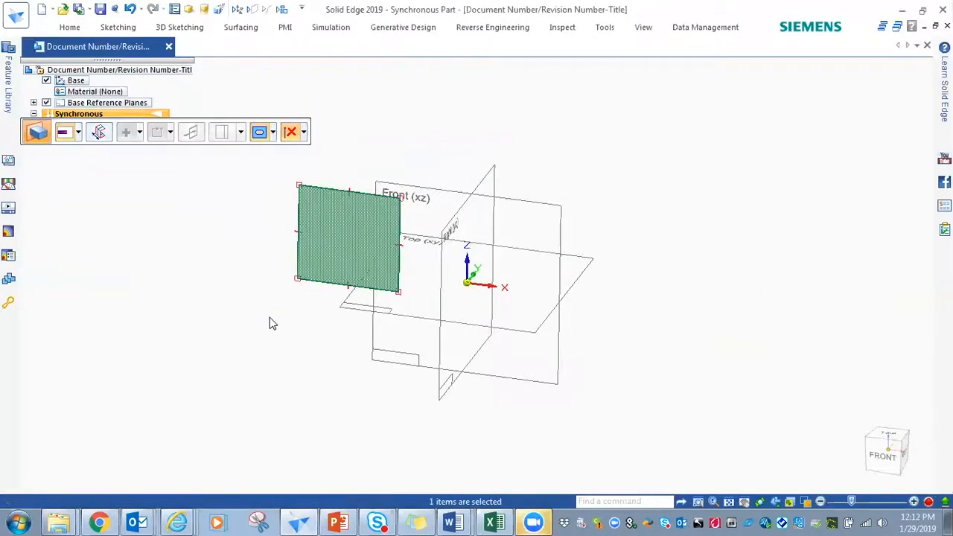
pyautogui.click(291, 311)
pyautogui.moveTo(419, 149); pyautogui.dragTo(323, 181, button='middle')
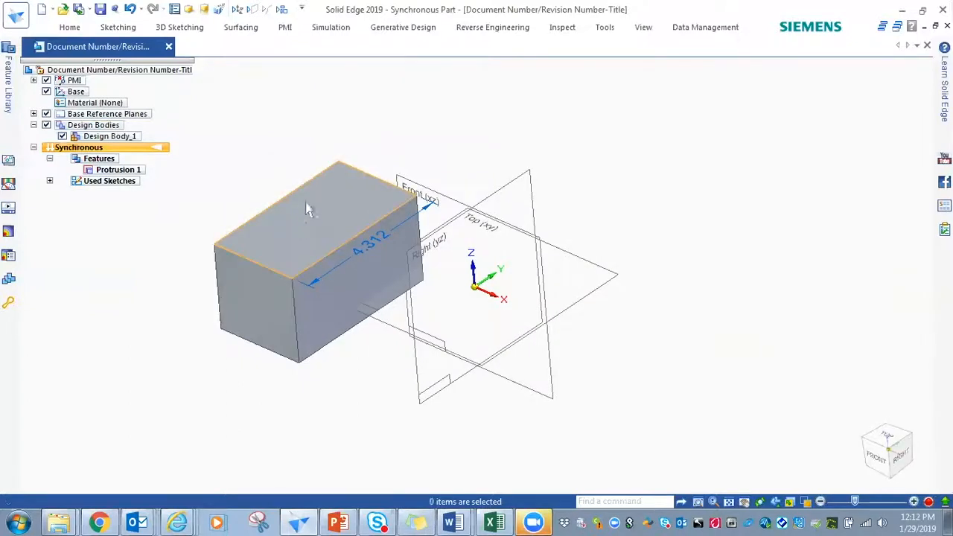
# - Turn the model to the block's side face toward the Right (yz) plane and select that face
pyautogui.scroll(3, 309, 206)
pyautogui.moveTo(353, 176)
pyautogui.mouseDown(button='middle')
pyautogui.moveTo(335, 215)
pyautogui.moveTo(357, 194)
pyautogui.mouseUp(button='middle')
pyautogui.moveTo(369, 332); pyautogui.dragTo(324, 266, button='middle')
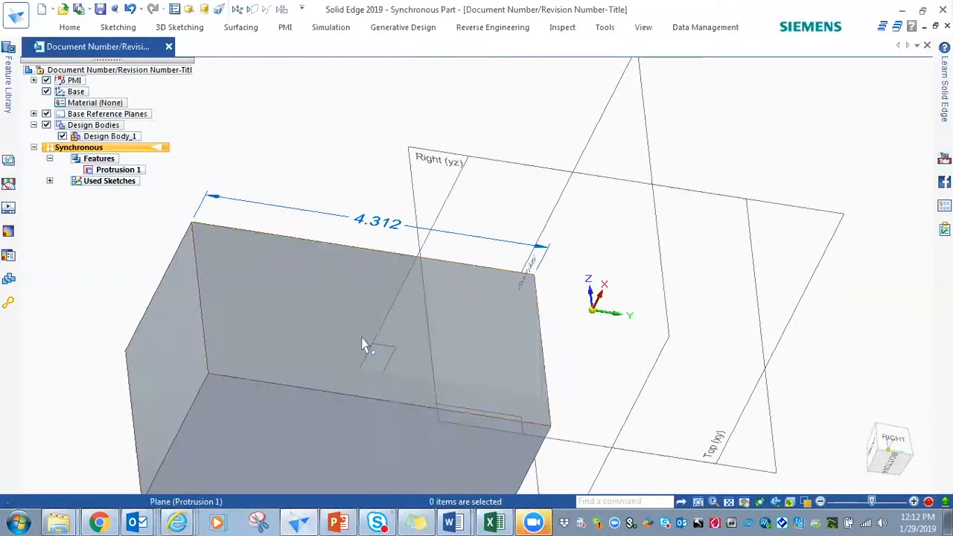
pyautogui.click(495, 413)
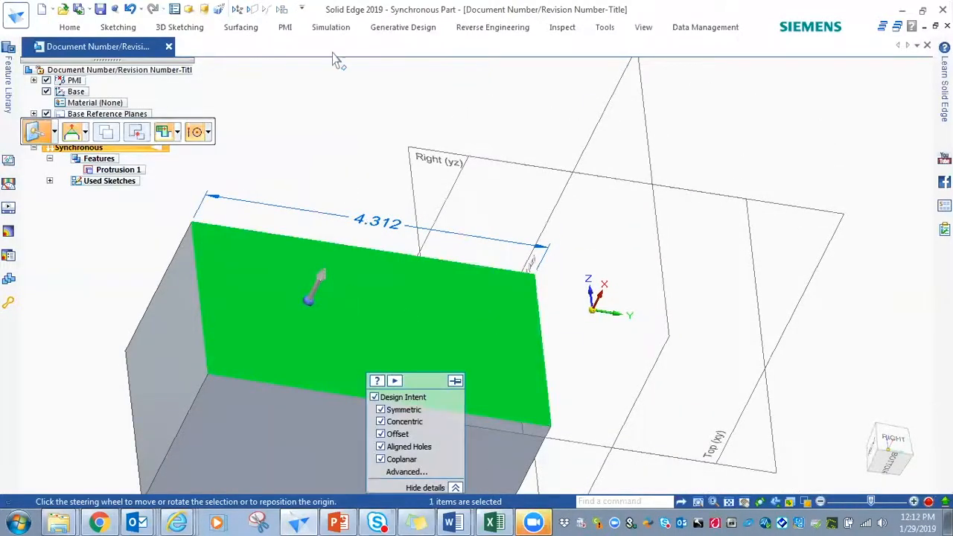
pyautogui.click(345, 145)
pyautogui.click(299, 314)
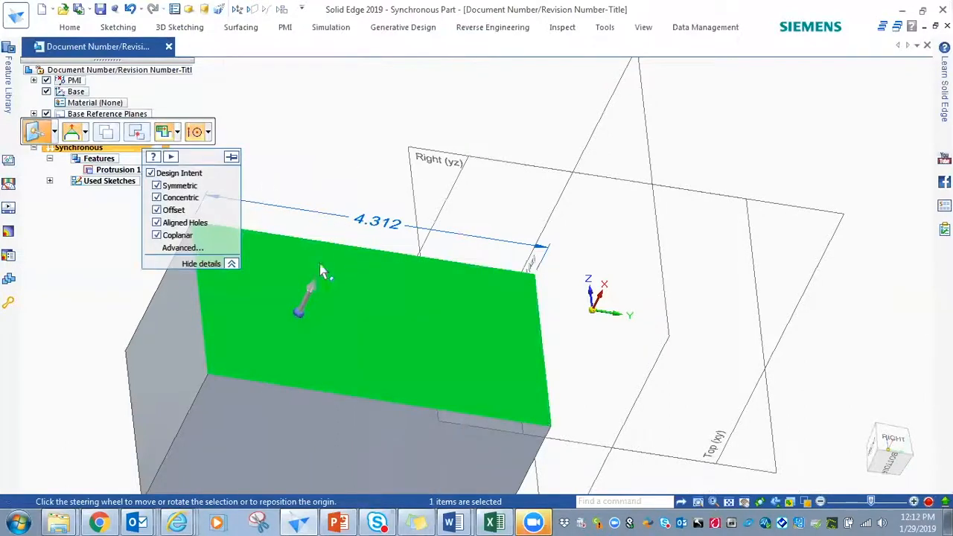
pyautogui.click(70, 27)
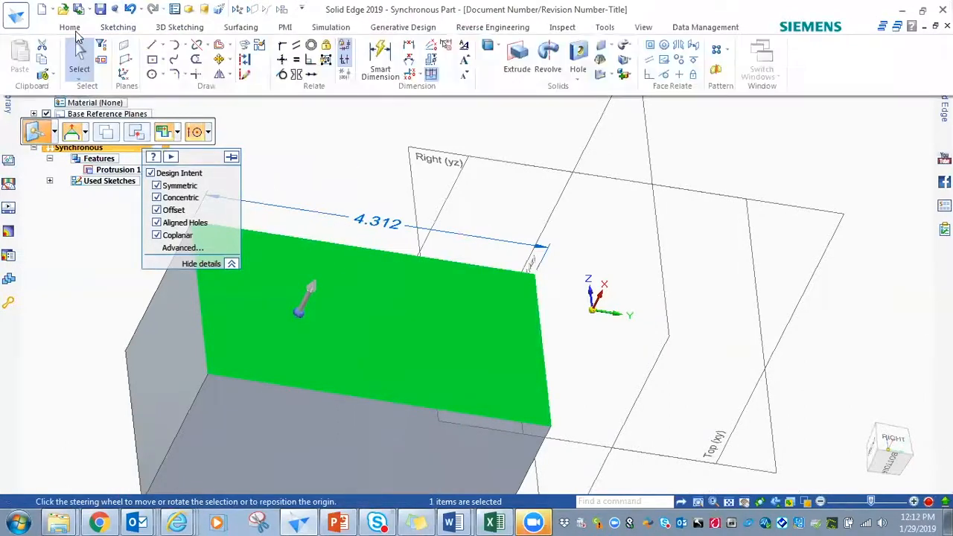
pyautogui.click(152, 46)
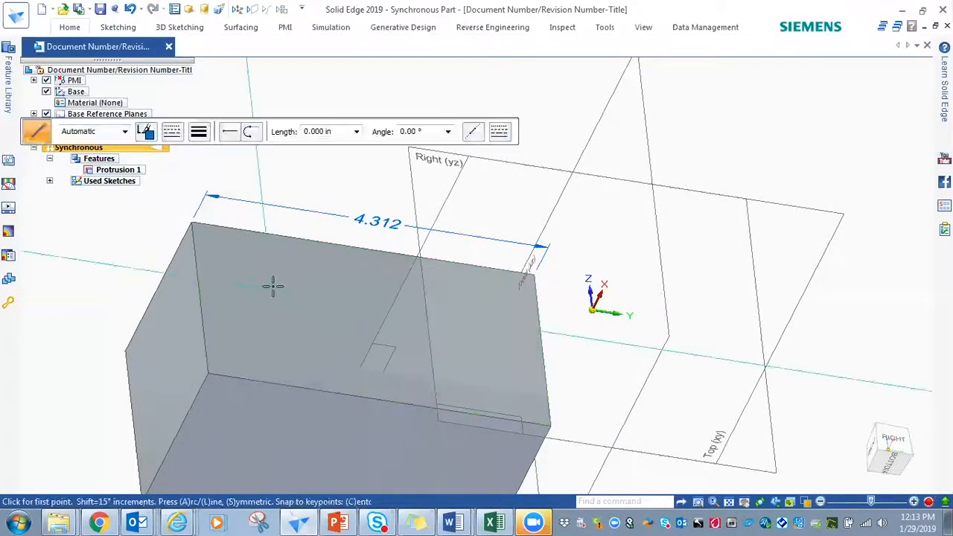
pyautogui.moveTo(348, 301)
pyautogui.mouseDown(button='middle')
pyautogui.moveTo(365, 250)
pyautogui.moveTo(289, 179)
pyautogui.moveTo(330, 302)
pyautogui.mouseUp(button='middle')
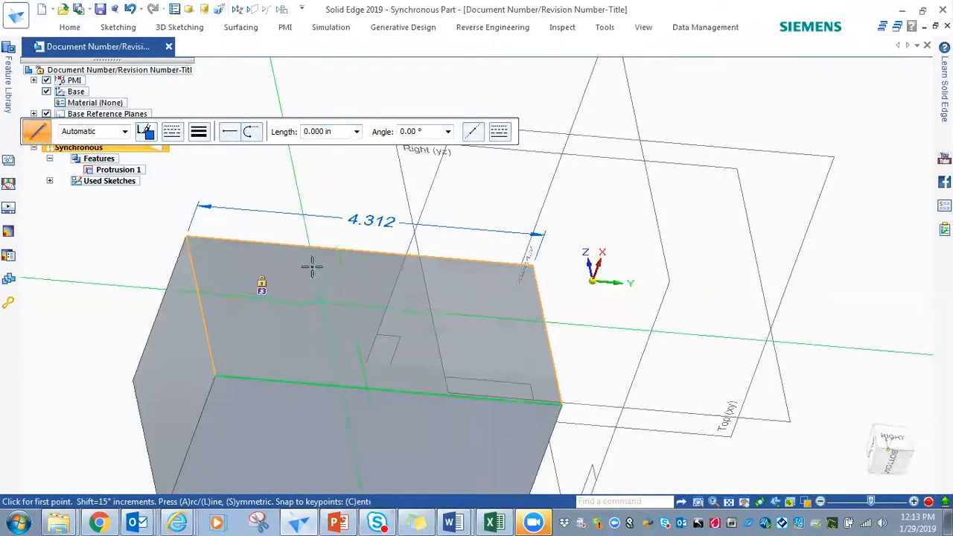
pyautogui.press('F3')
pyautogui.click(309, 305)
pyautogui.moveTo(361, 198); pyautogui.dragTo(353, 271, button='middle')
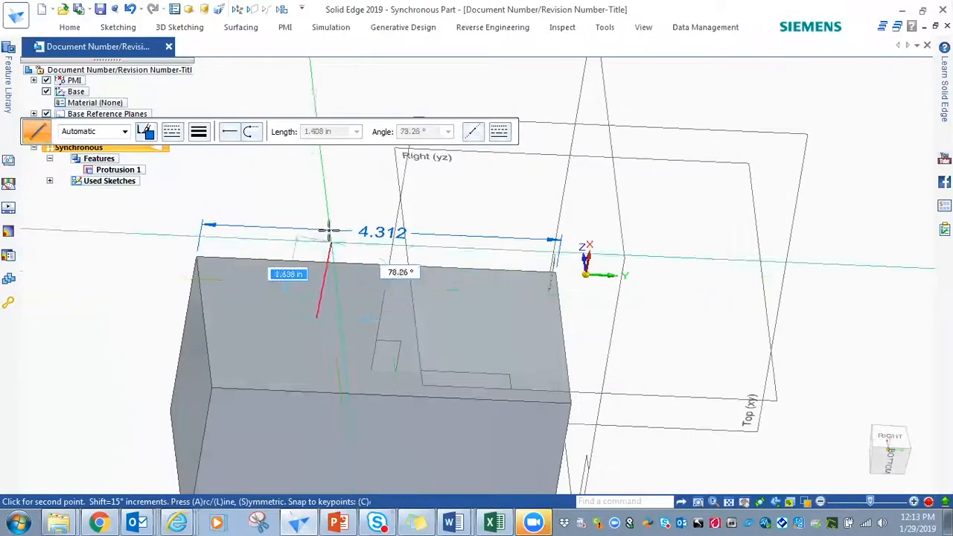
pyautogui.moveTo(332, 213); pyautogui.dragTo(377, 223, button='middle')
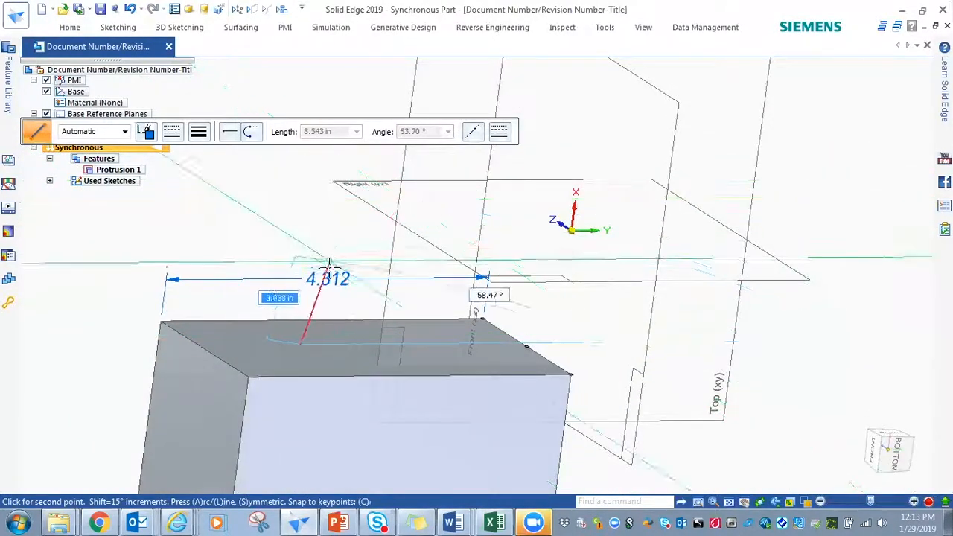
pyautogui.press('Escape')
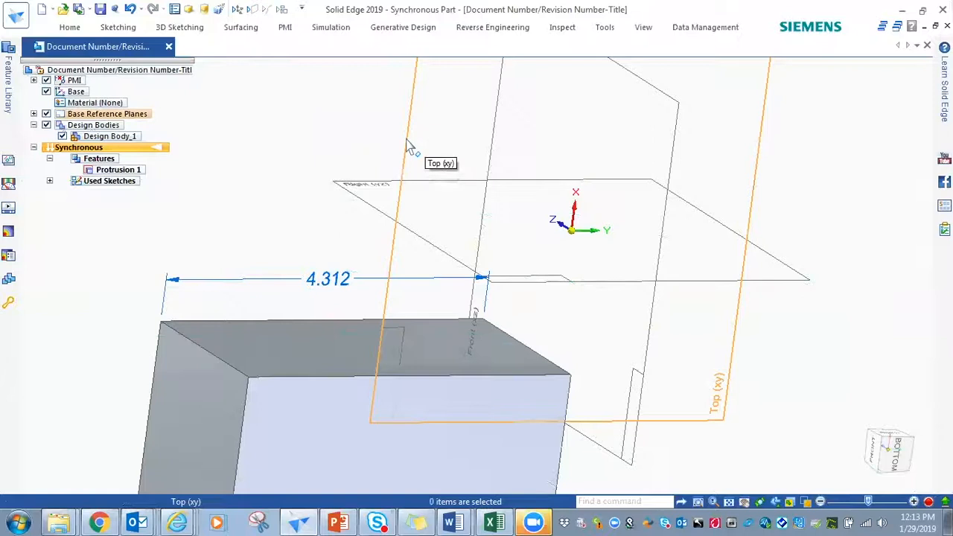
# - On the Top (xy) plane, draw a line about 2.41 in long along the X direction, ending on the block's edge
pyautogui.click(409, 146)
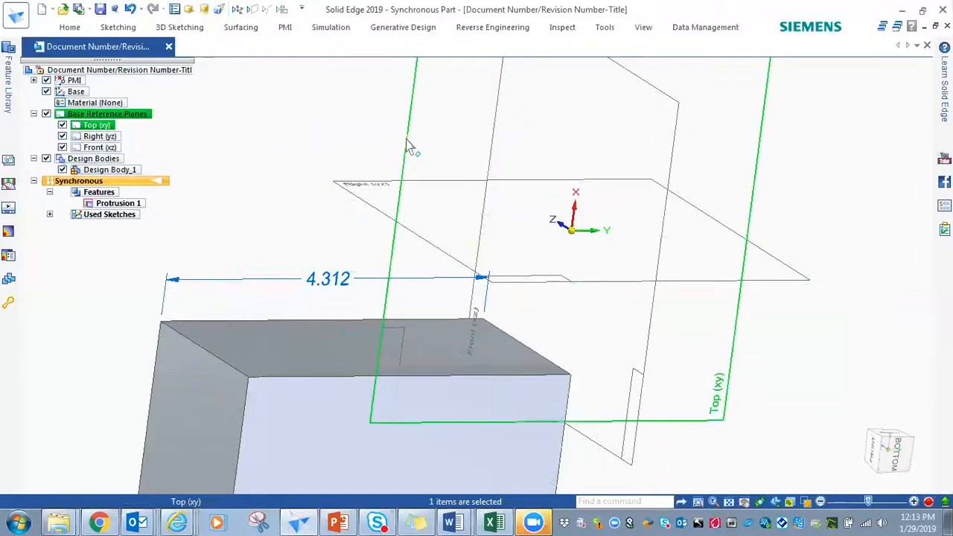
pyautogui.click(70, 27)
pyautogui.click(155, 49)
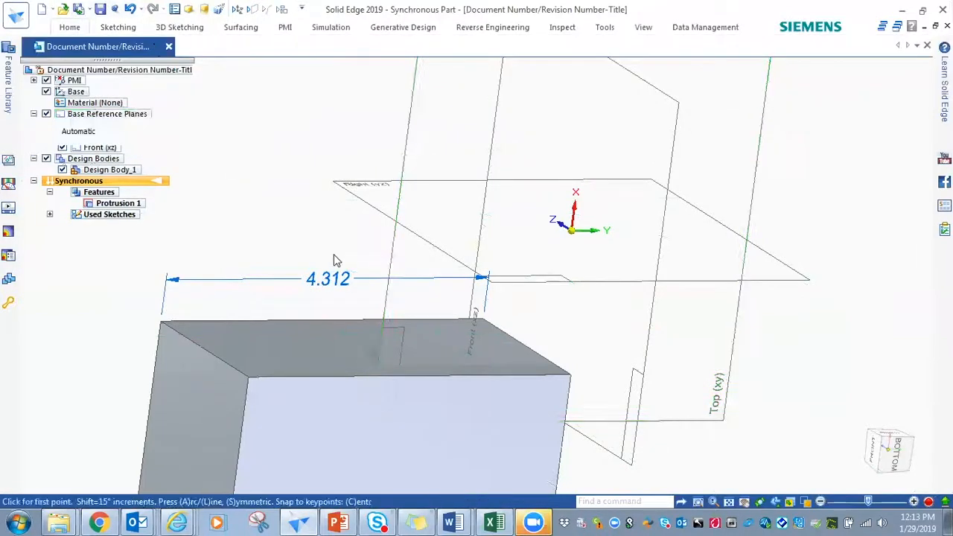
pyautogui.click(404, 170)
pyautogui.scroll(-2, 621, 269)
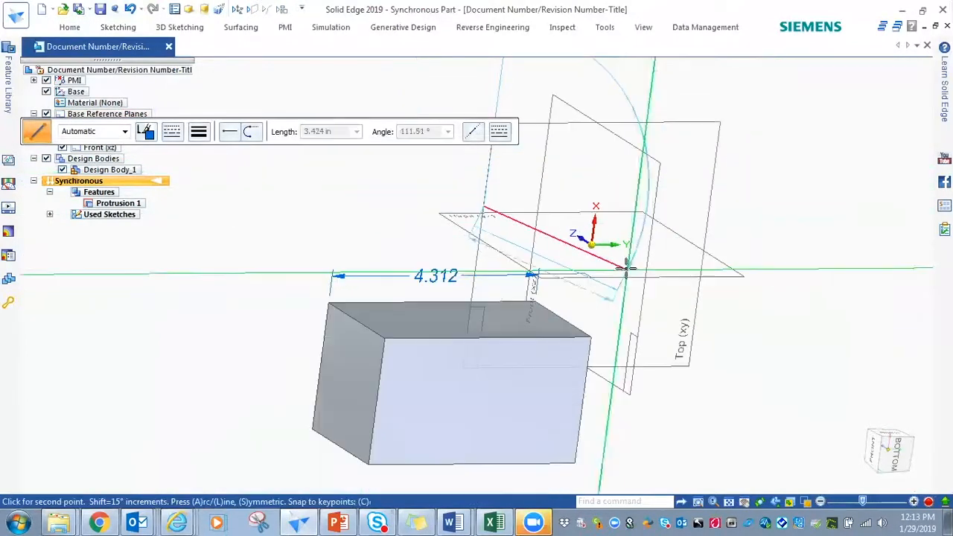
pyautogui.moveTo(436, 244); pyautogui.dragTo(459, 279, button='middle')
pyautogui.moveTo(673, 251); pyautogui.dragTo(549, 223, button='middle')
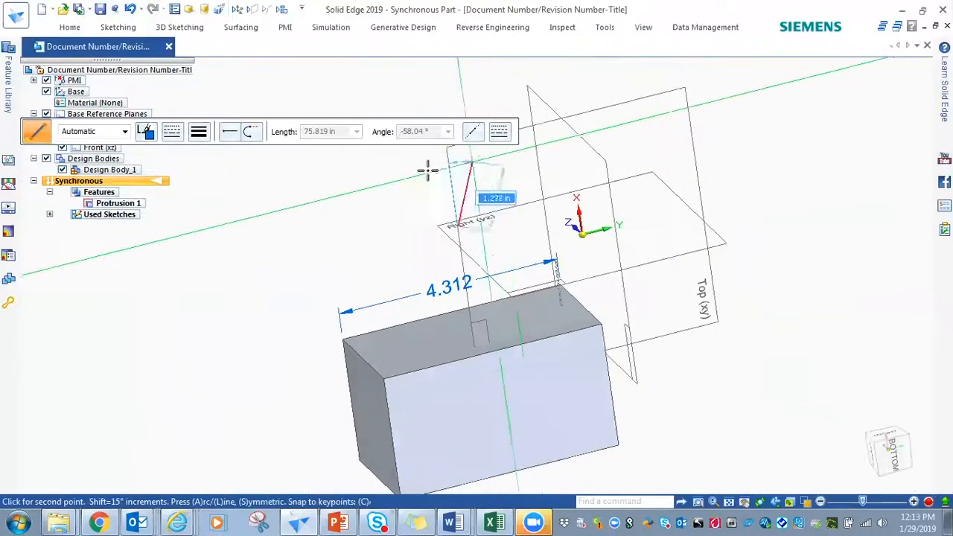
pyautogui.scroll(-2, 474, 328)
pyautogui.moveTo(505, 346); pyautogui.dragTo(472, 304, button='middle')
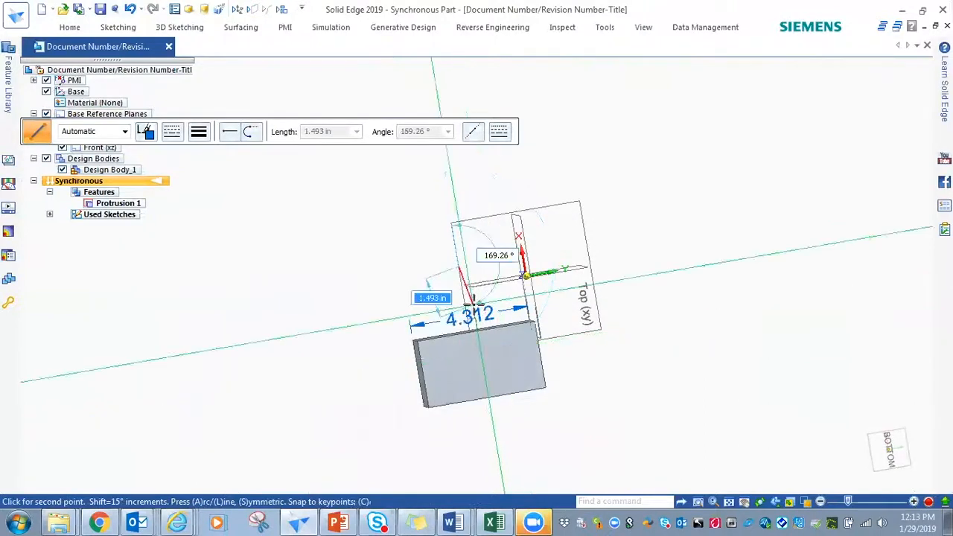
pyautogui.hotkey('ctrl', 'h')
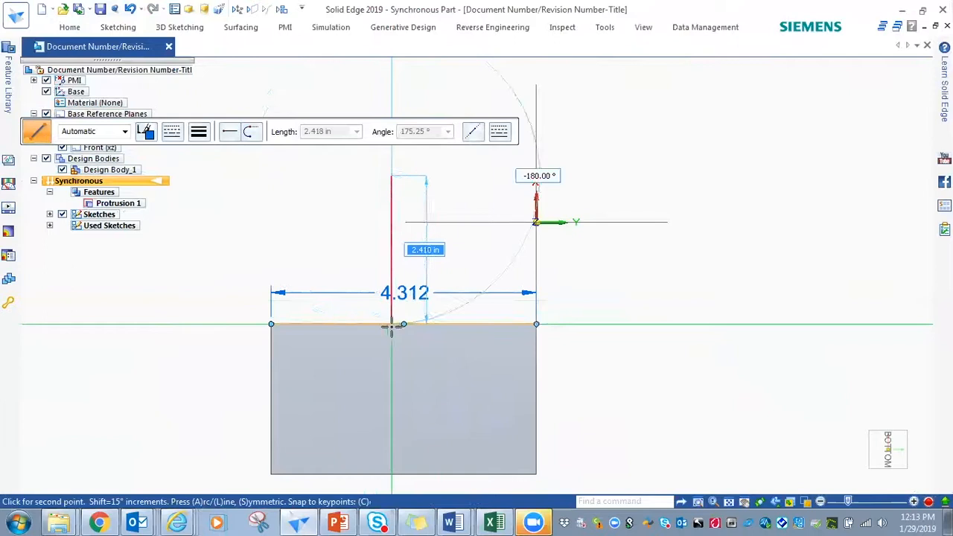
pyautogui.click(392, 325)
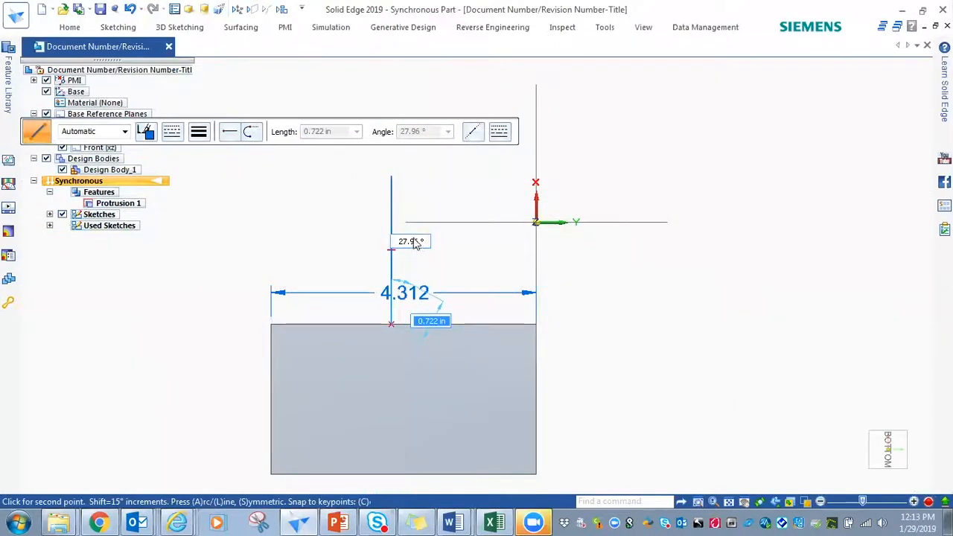
pyautogui.press('Escape')
# - Draw a line from the first line's free end parallel to the block's edge, and a 2.41 in line back to that edge
pyautogui.click(69, 28)
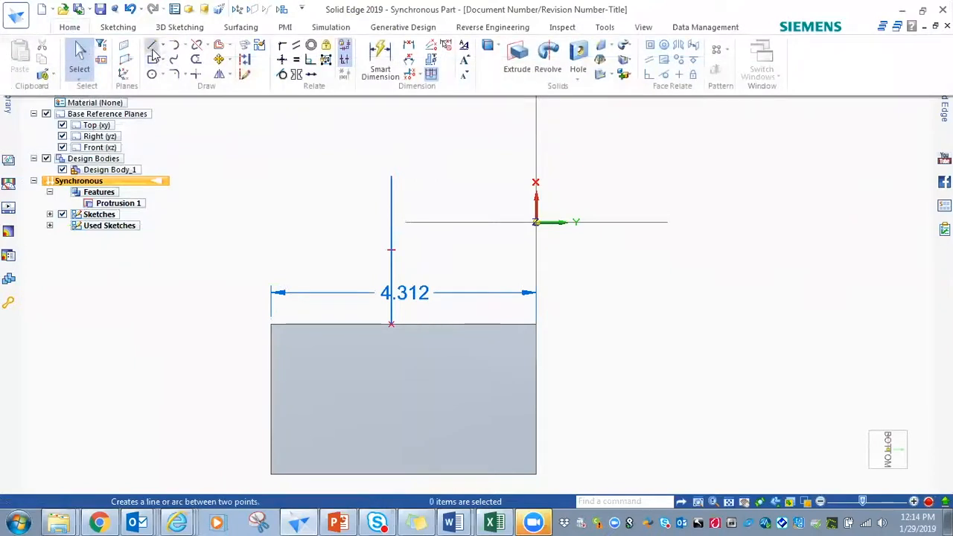
pyautogui.click(153, 49)
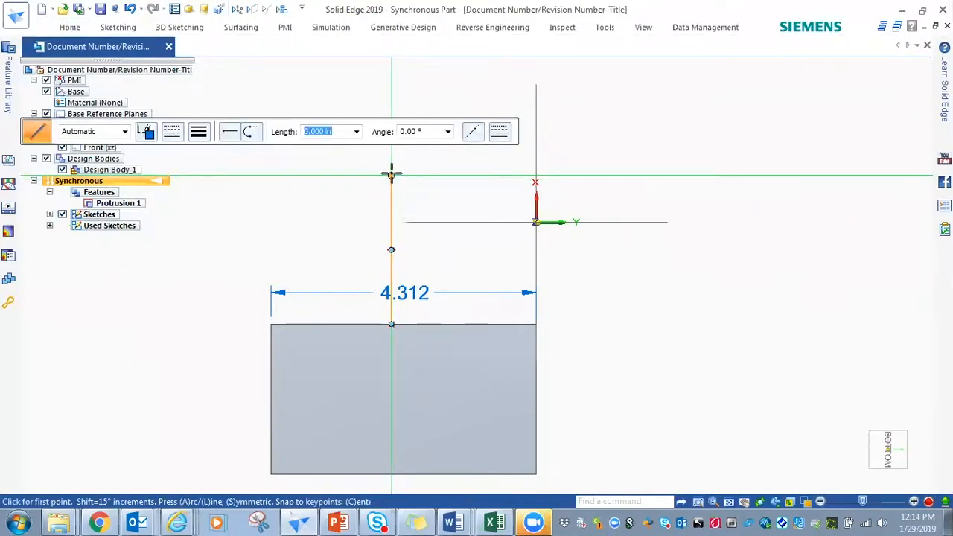
pyautogui.click(400, 175)
pyautogui.click(478, 175)
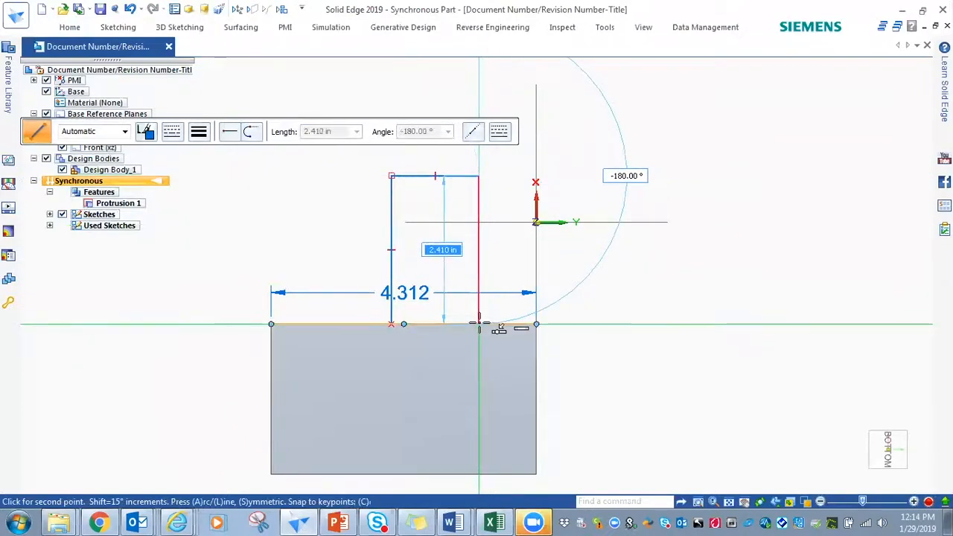
pyautogui.scroll(3, 479, 324)
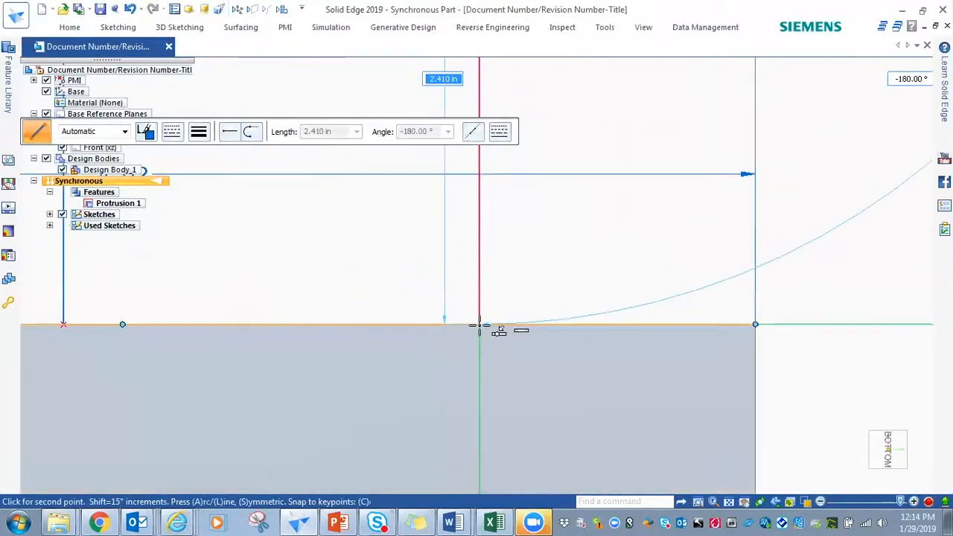
pyautogui.click(478, 325)
pyautogui.press('Escape')
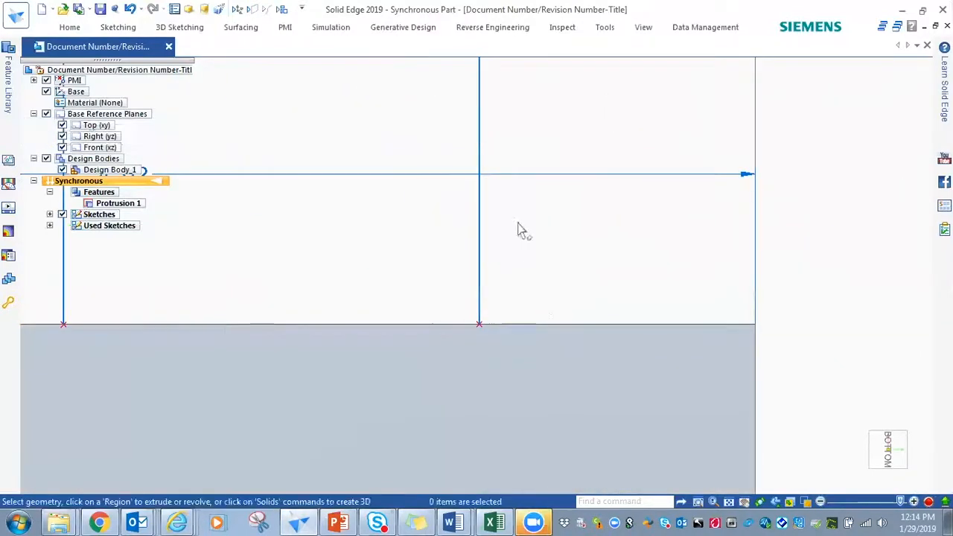
# - Highlight the Top (xy) plane to check which plane holds the three-line profile, and clear the selection
pyautogui.scroll(-2, 563, 230)
pyautogui.moveTo(573, 196); pyautogui.dragTo(603, 260, button='middle')
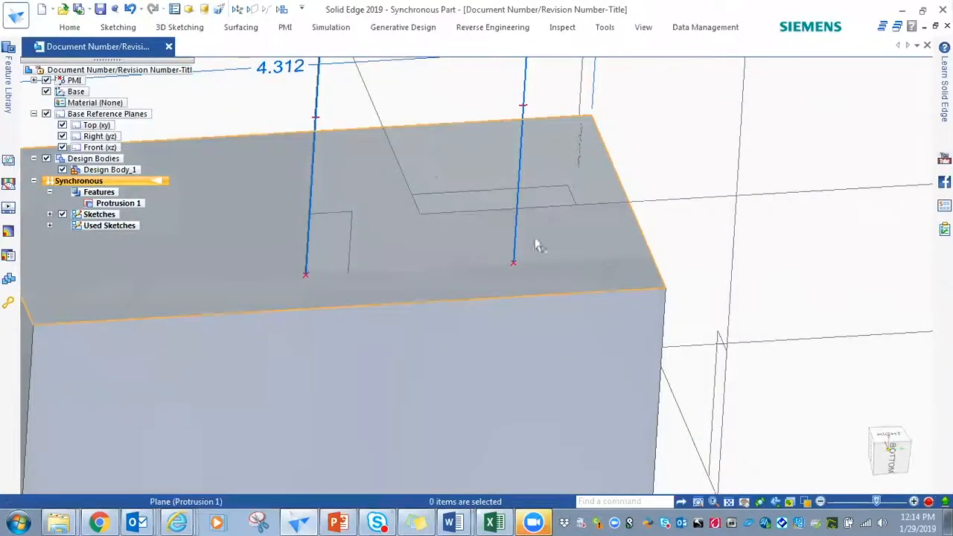
pyautogui.click(384, 170)
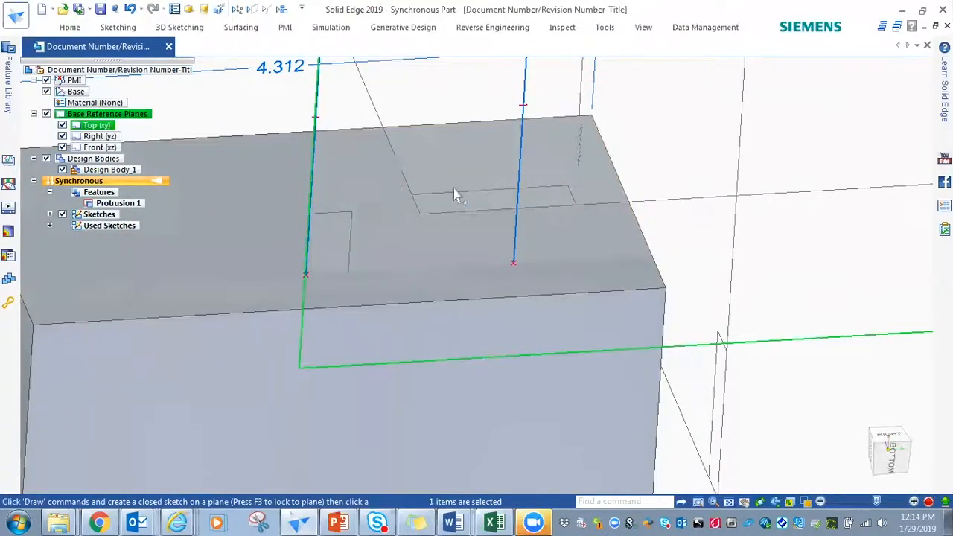
pyautogui.scroll(-4, 423, 164)
pyautogui.moveTo(514, 149); pyautogui.dragTo(434, 135, button='middle')
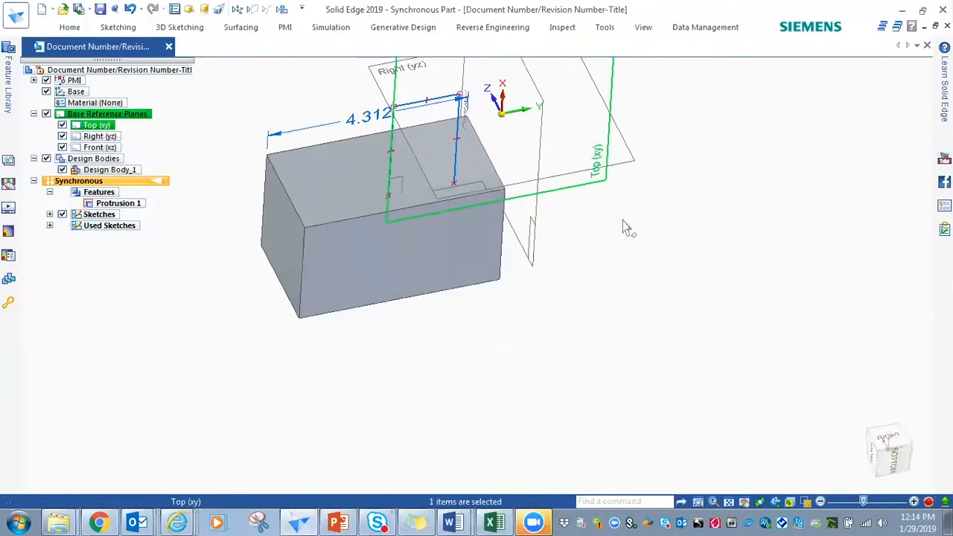
pyautogui.scroll(-2, 623, 221)
pyautogui.keyDown('shift'); pyautogui.moveTo(649, 251); pyautogui.dragTo(585, 378, button='middle'); pyautogui.keyUp('shift')
pyautogui.click(720, 250)
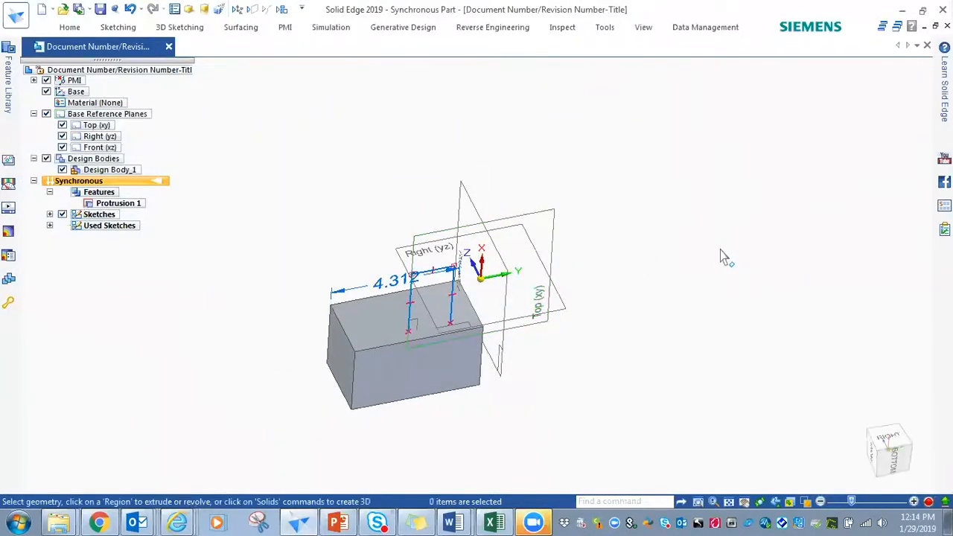
# - Examine how the open three-line profile sits against the block and the reference planes from different angles and distances
pyautogui.moveTo(642, 316); pyautogui.dragTo(407, 340, button='middle')
pyautogui.moveTo(456, 320)
pyautogui.mouseDown(button='middle')
pyautogui.moveTo(383, 325)
pyautogui.moveTo(431, 330)
pyautogui.mouseUp(button='middle')
pyautogui.scroll(-4, 436, 334)
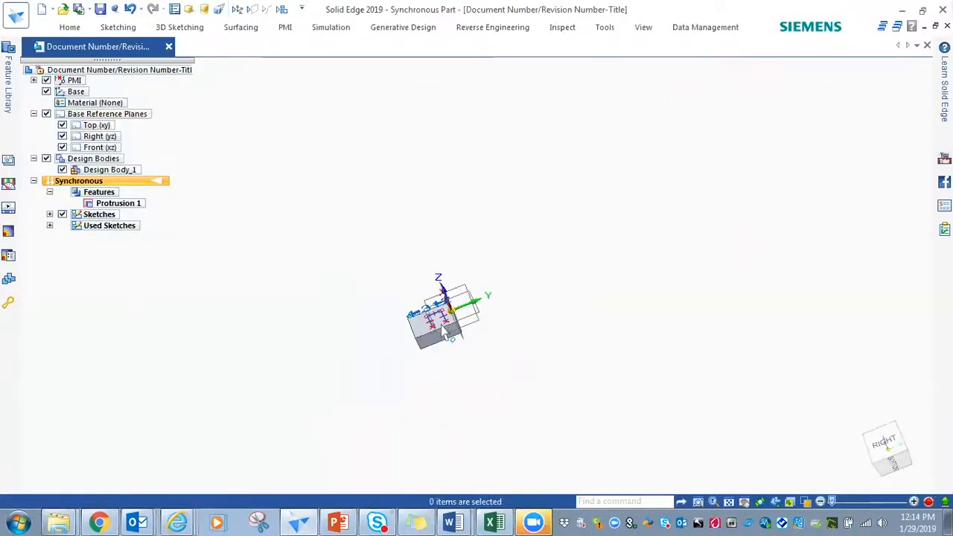
pyautogui.scroll(5, 439, 330)
pyautogui.scroll(2, 439, 324)
pyautogui.moveTo(433, 328); pyautogui.dragTo(433, 280, button='middle')
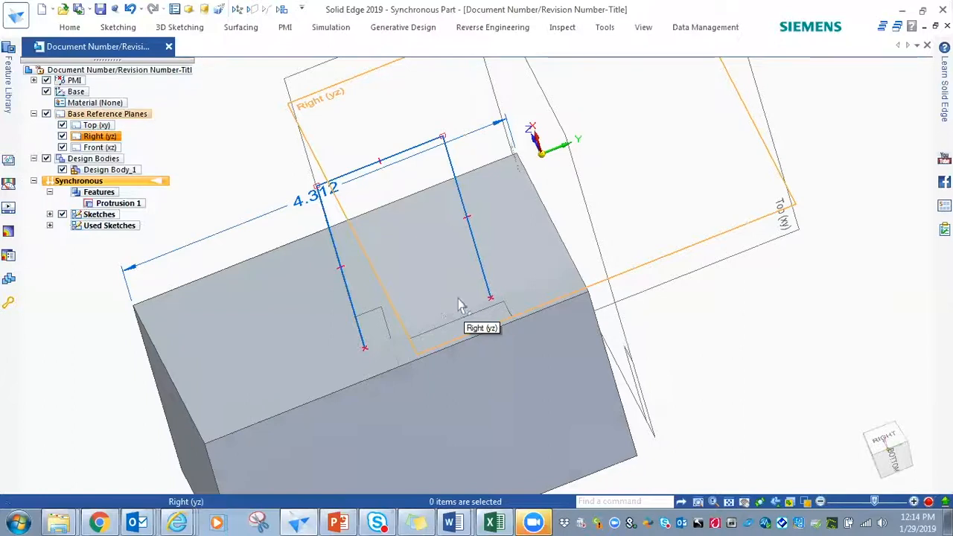
pyautogui.scroll(-2, 410, 270)
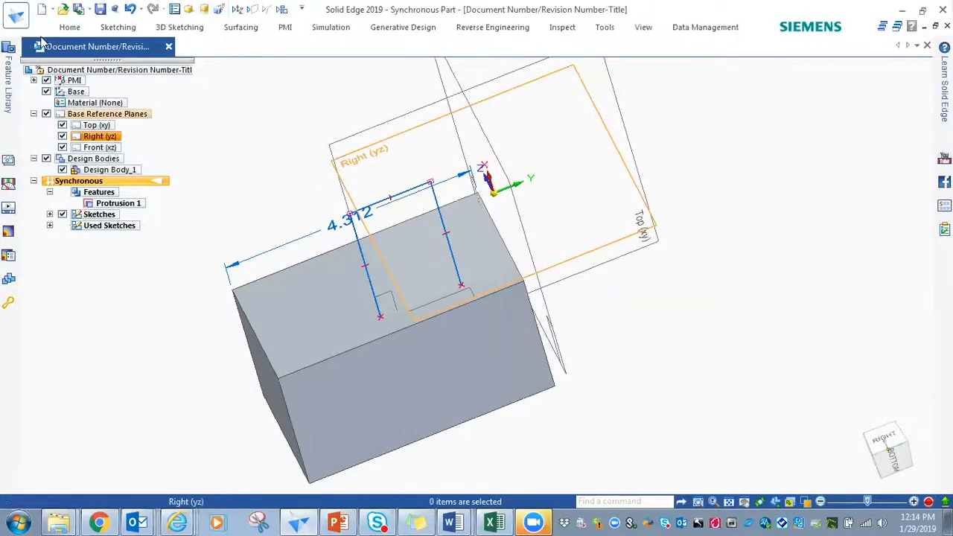
pyautogui.scroll(-2, 197, 134)
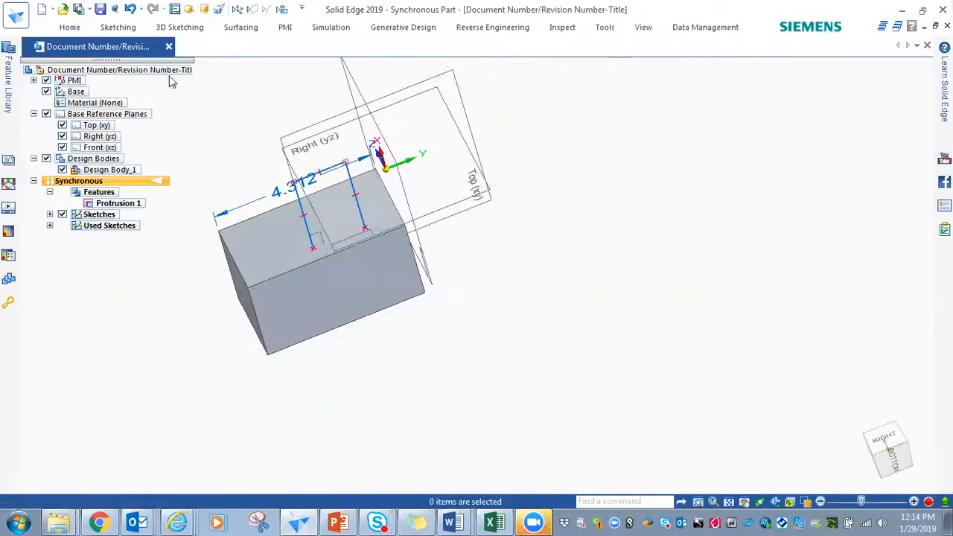
pyautogui.click(67, 27)
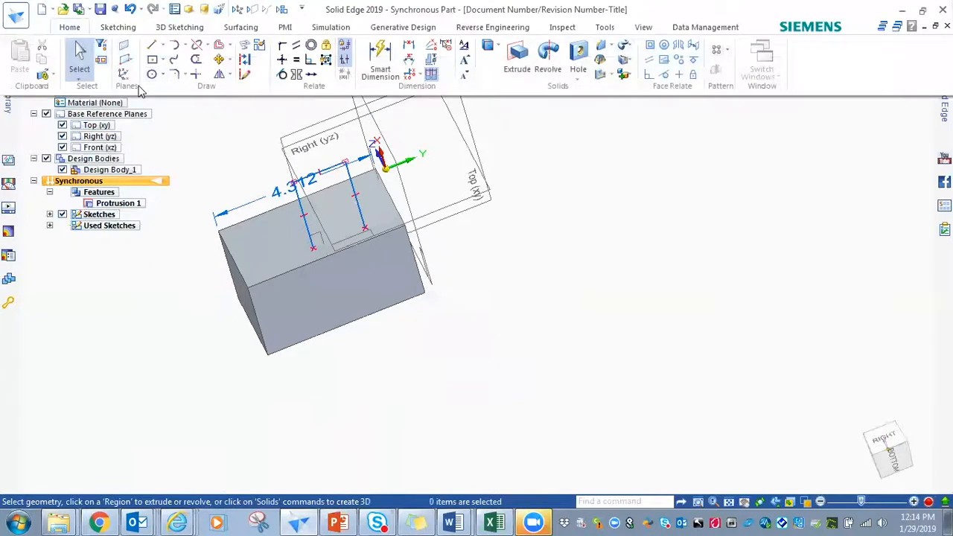
pyautogui.click(86, 69)
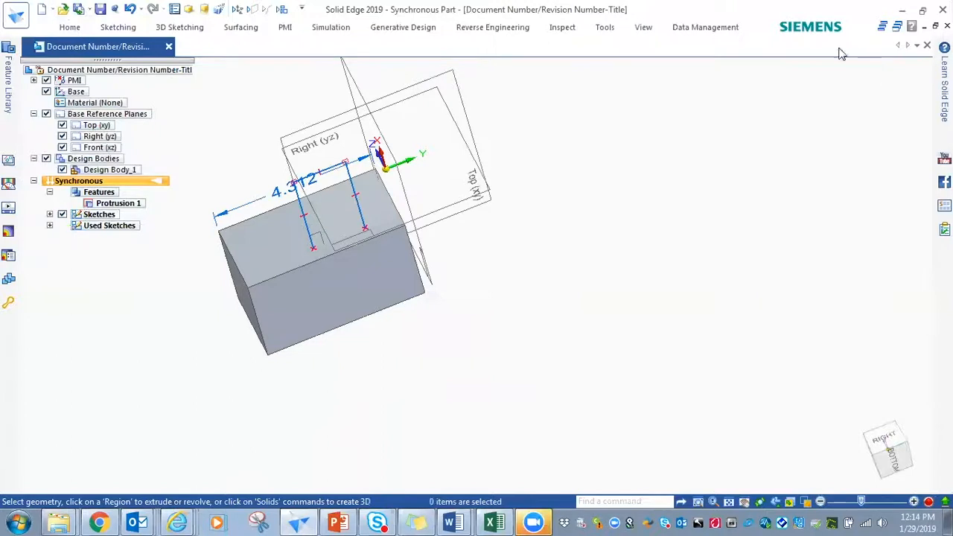
pyautogui.click(69, 28)
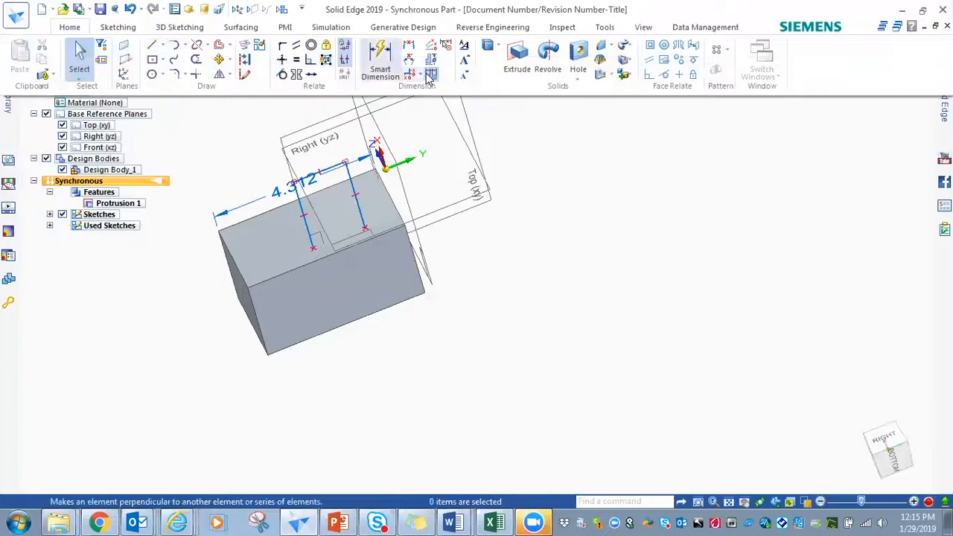
pyautogui.click(78, 29)
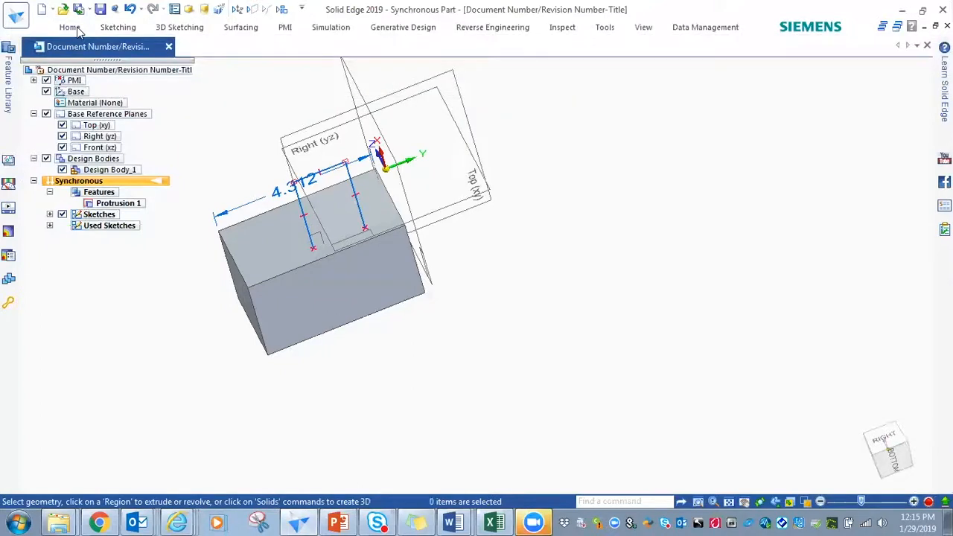
pyautogui.click(68, 27)
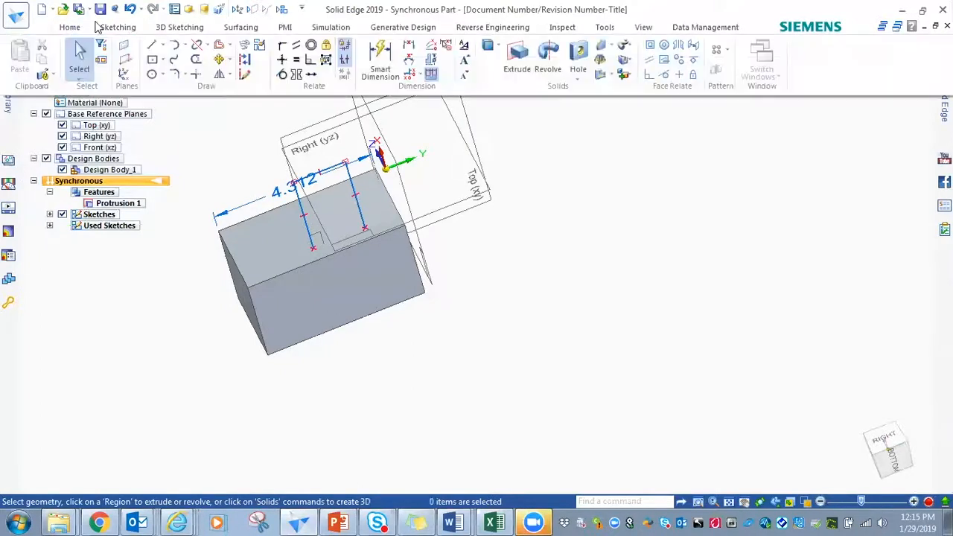
pyautogui.click(118, 27)
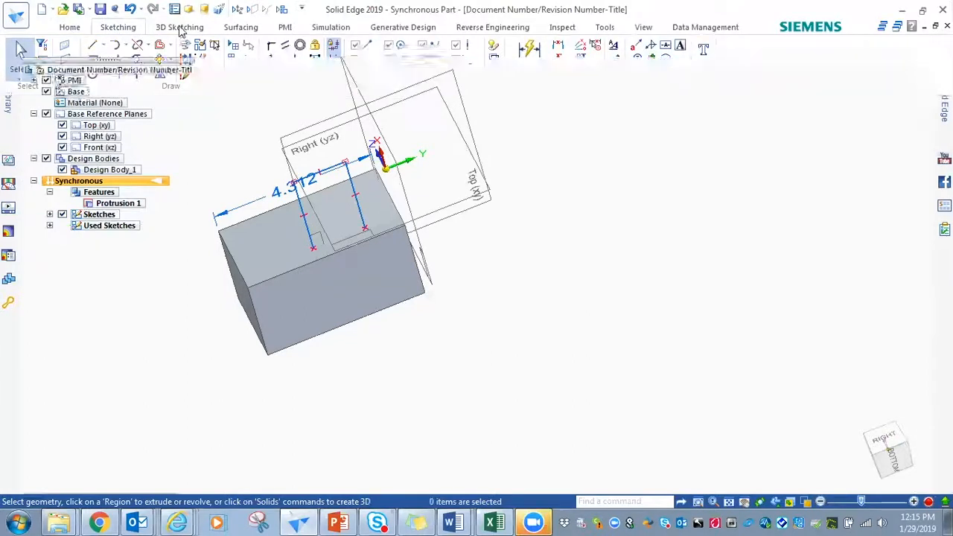
pyautogui.click(69, 26)
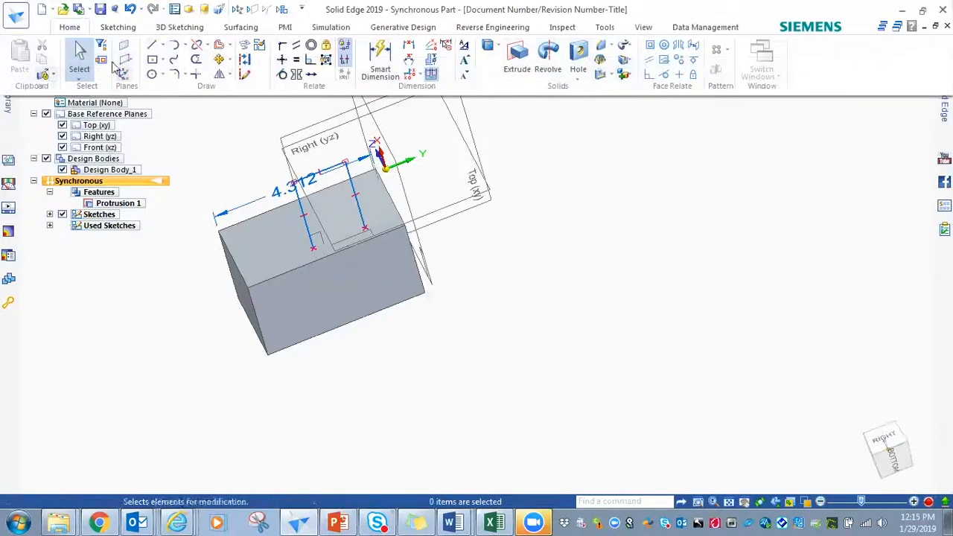
pyautogui.click(79, 55)
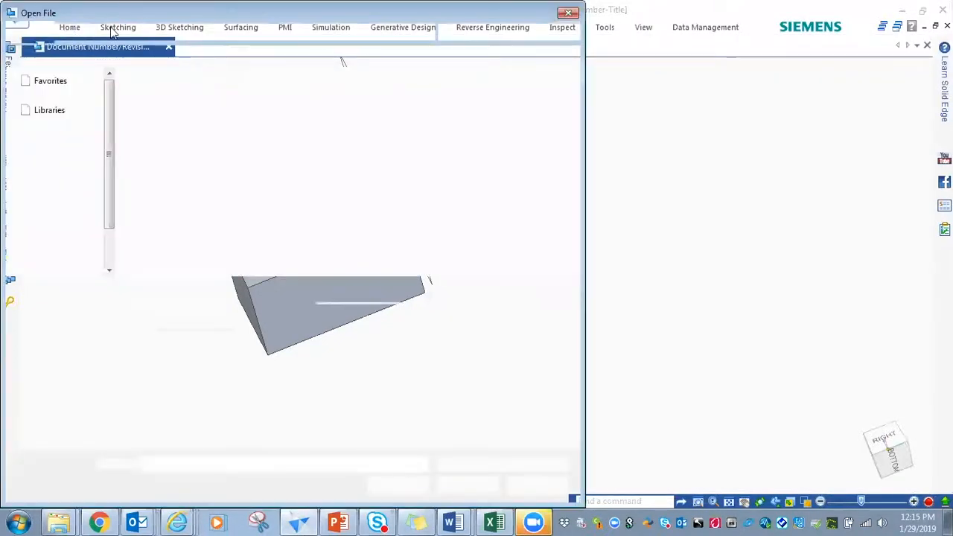
pyautogui.click(588, 112)
pyautogui.click(73, 28)
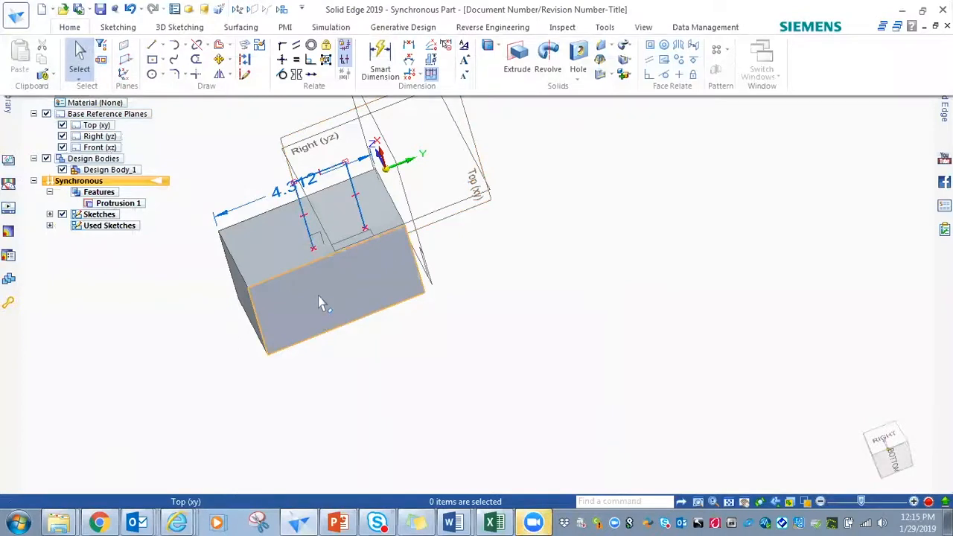
pyautogui.click(338, 301)
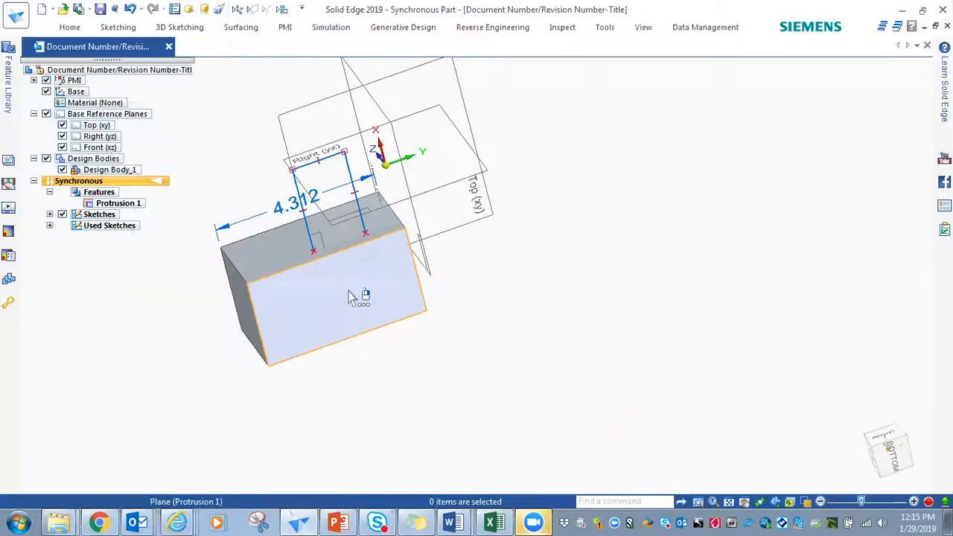
# - Examine the variants of the sketch drawing tools, including Arc, Split and Extend to Next, Fillet and Chamfer, and Offset
pyautogui.click(69, 26)
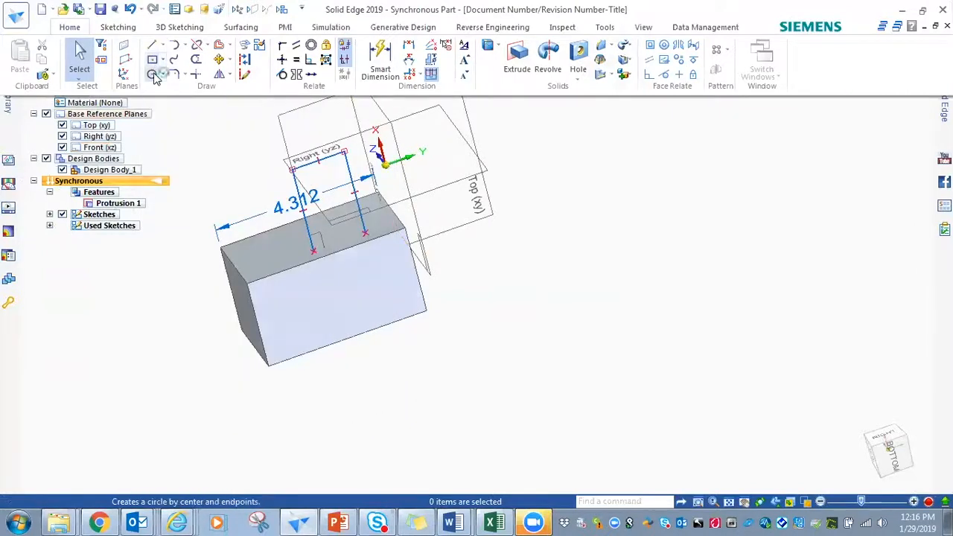
pyautogui.click(185, 48)
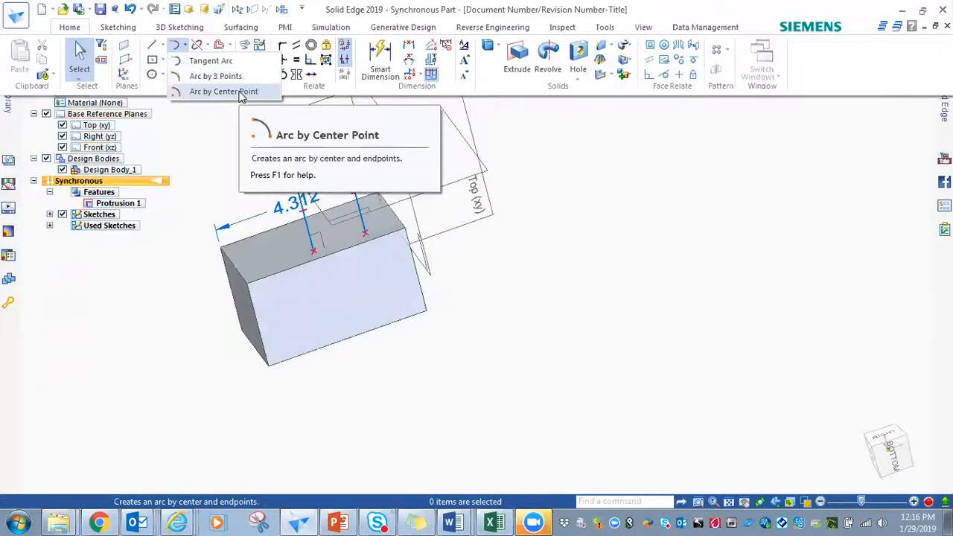
pyautogui.click(242, 46)
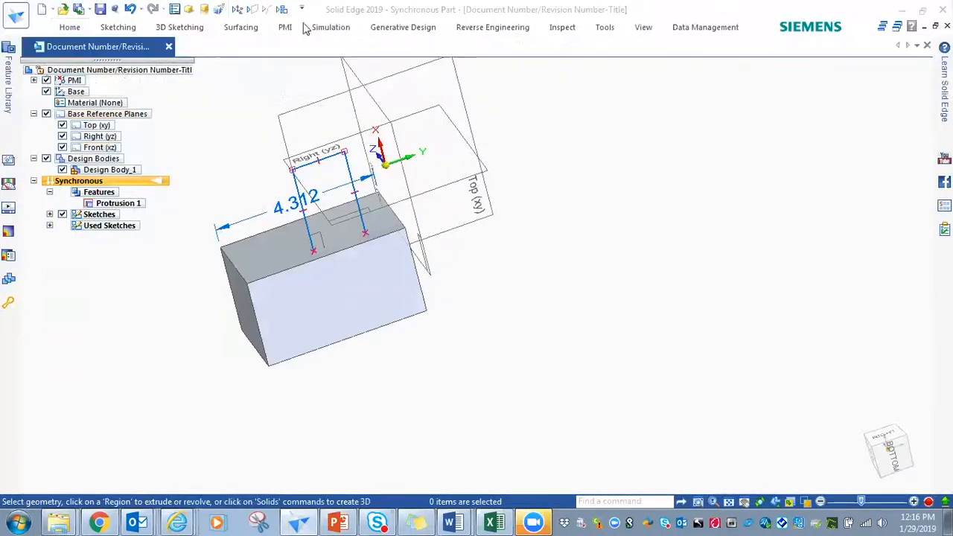
pyautogui.click(77, 27)
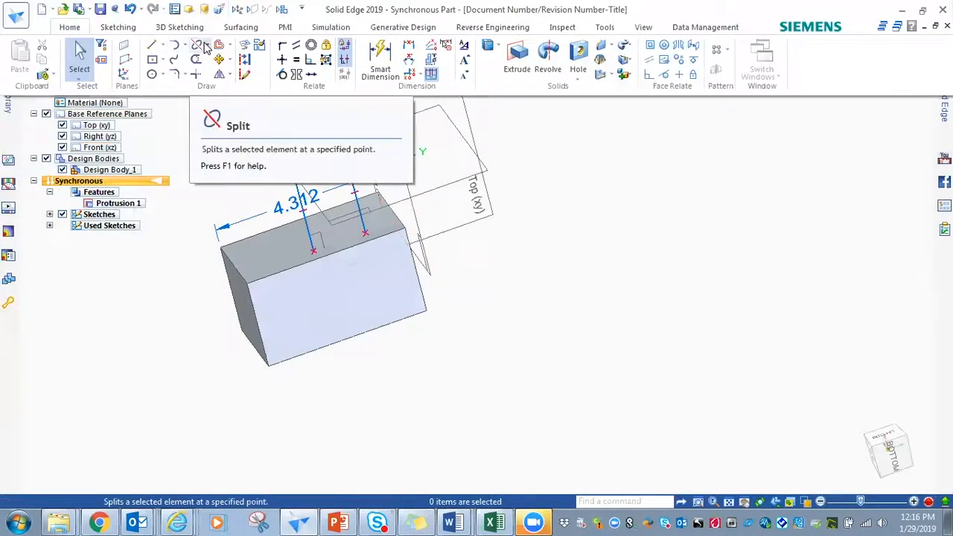
pyautogui.click(208, 47)
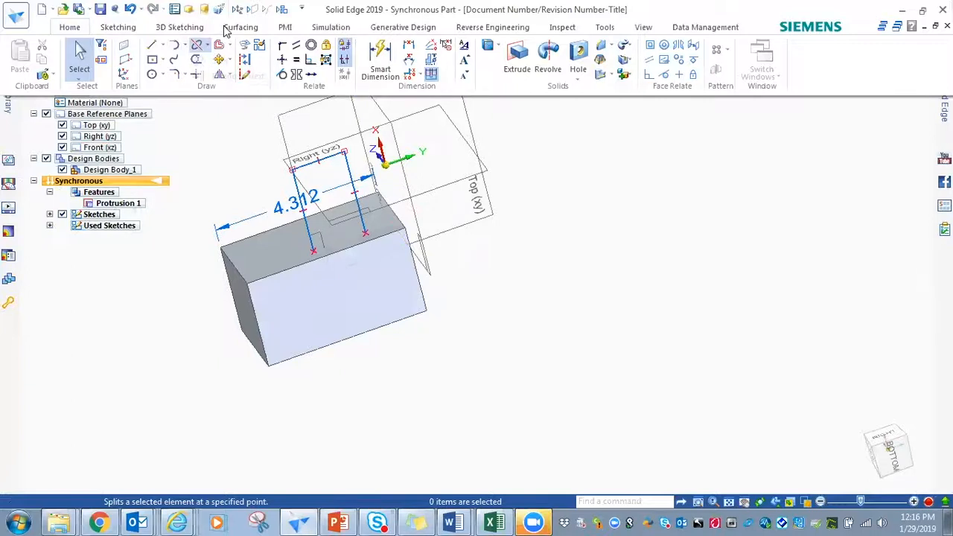
pyautogui.click(217, 45)
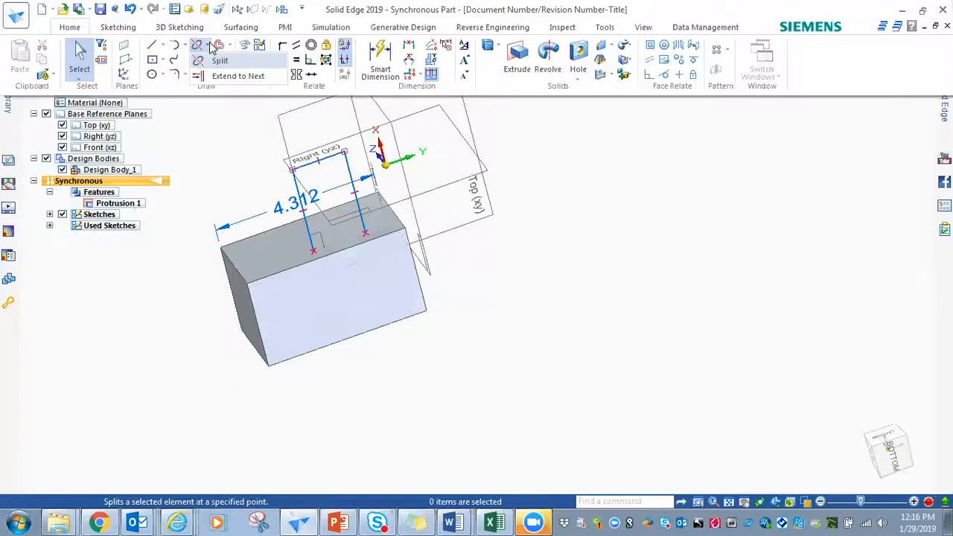
pyautogui.click(70, 29)
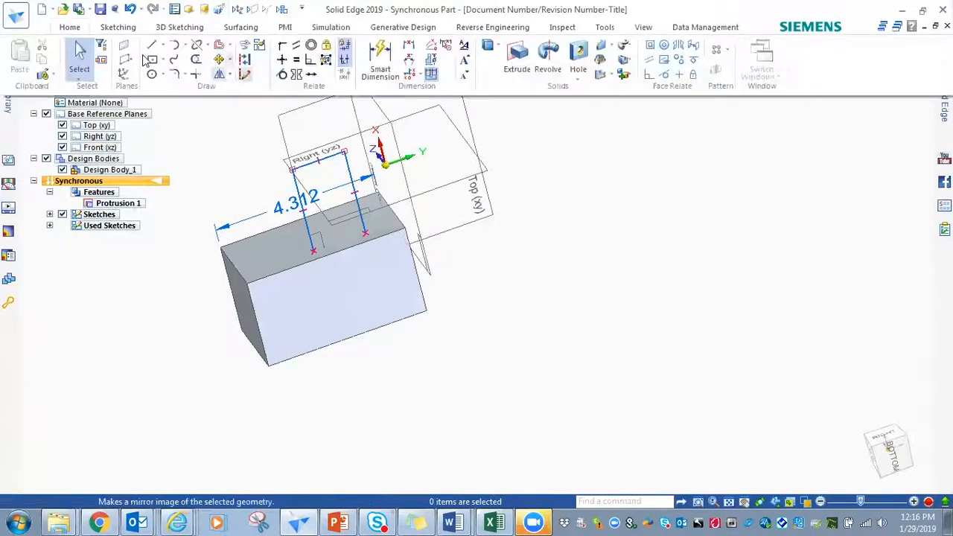
pyautogui.click(184, 75)
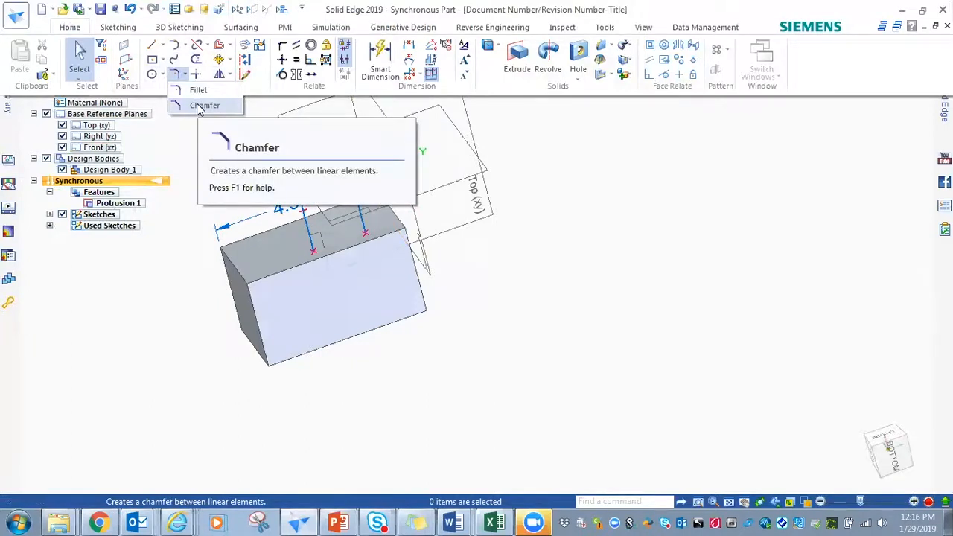
pyautogui.click(228, 46)
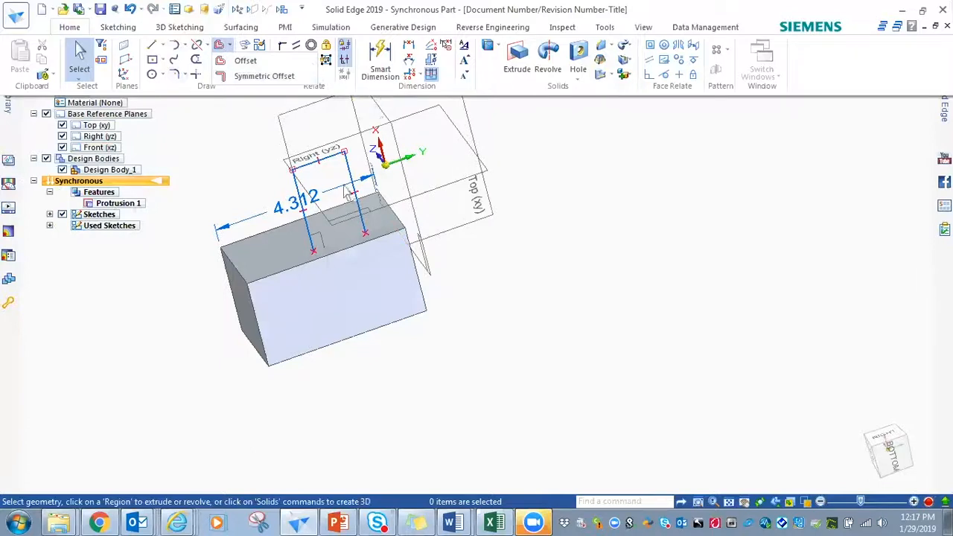
# - Undo the open three-line profile, the extruded block and its dimensioned sketch, back to the empty part
pyautogui.click(131, 9)
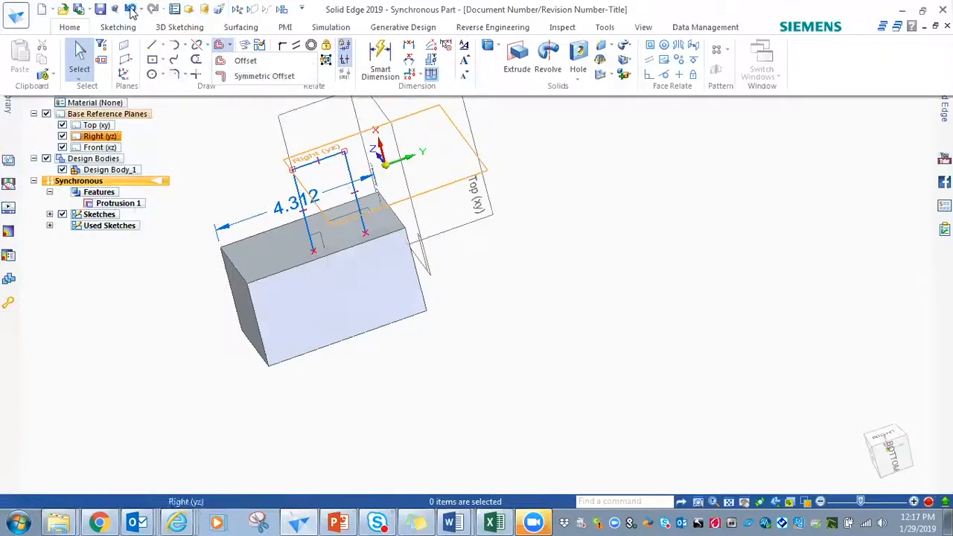
pyautogui.click(131, 9)
pyautogui.click(131, 9)
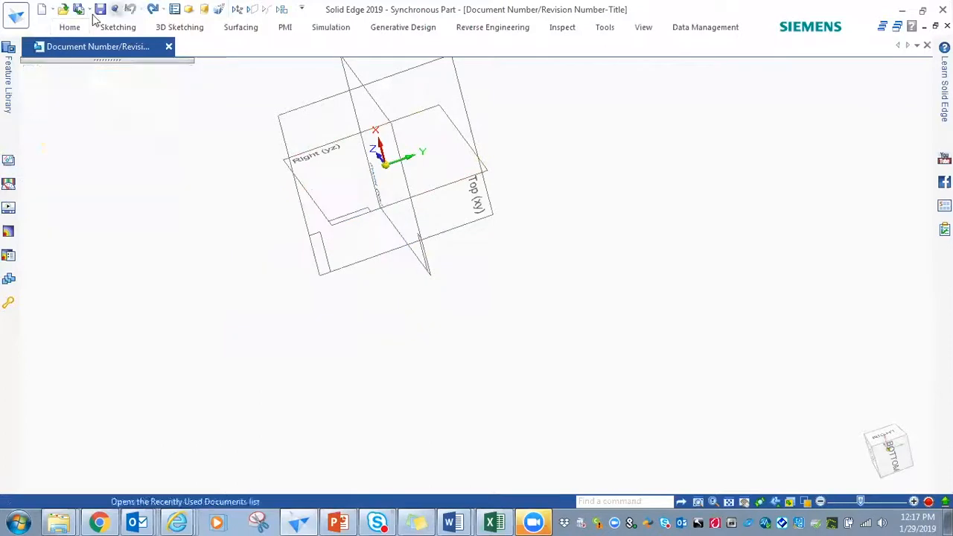
pyautogui.click(132, 9)
pyautogui.moveTo(466, 242); pyautogui.dragTo(564, 171, button='middle')
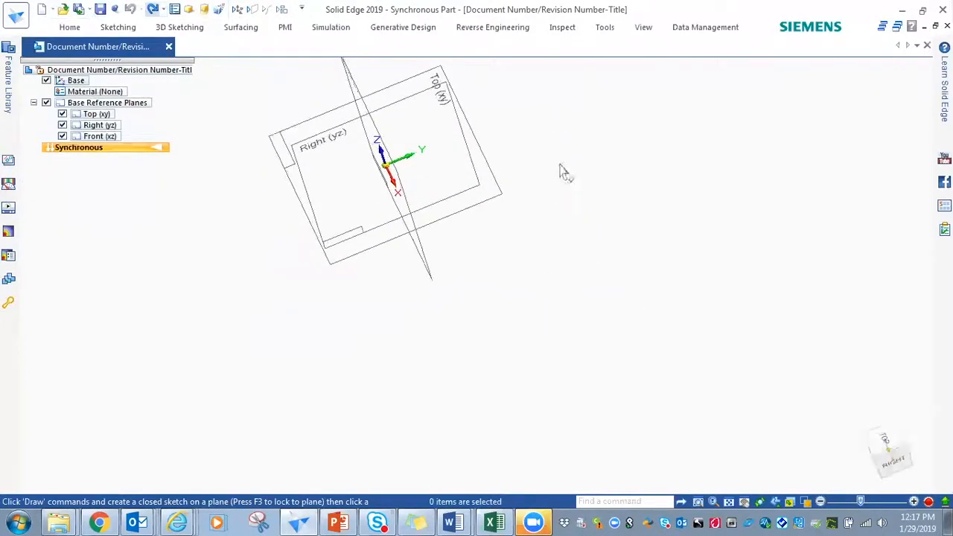
# - Draw a closed rectangle from four lines on the Front (xz) plane, about 1.93 in tall, around the origin
pyautogui.click(121, 27)
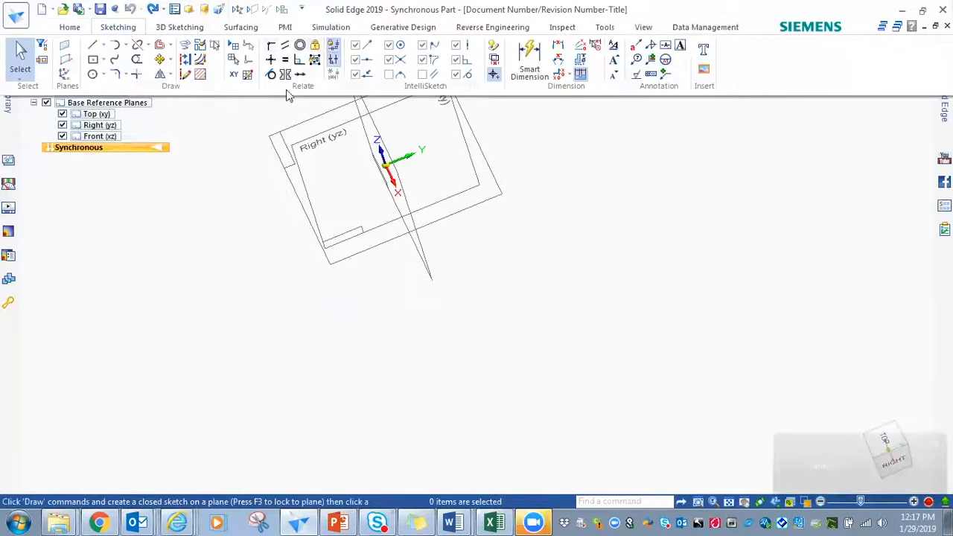
pyautogui.press('capslock')
pyautogui.moveTo(362, 183)
pyautogui.mouseDown(button='middle')
pyautogui.moveTo(385, 183)
pyautogui.moveTo(384, 195)
pyautogui.mouseUp(button='middle')
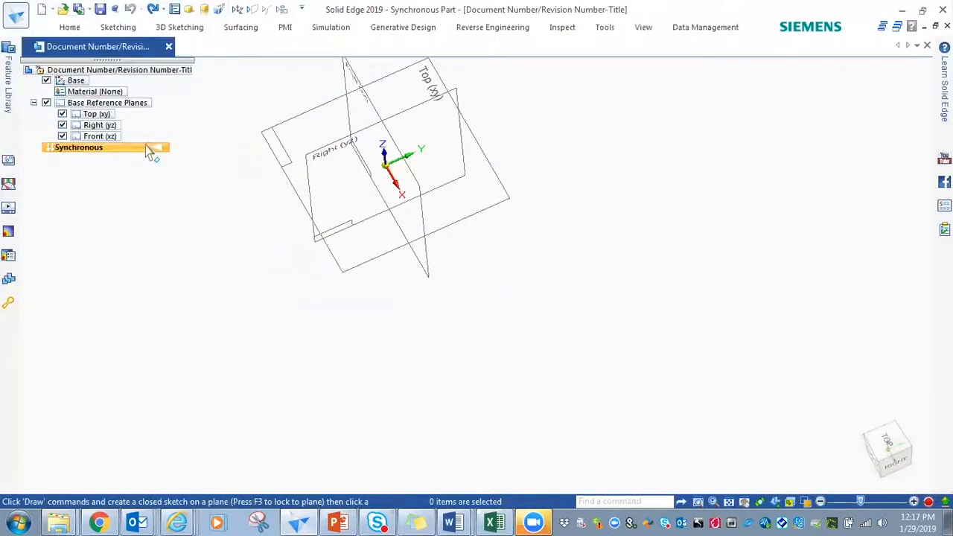
pyautogui.moveTo(583, 191); pyautogui.dragTo(660, 219, button='middle')
pyautogui.moveTo(611, 251); pyautogui.dragTo(645, 249, button='middle')
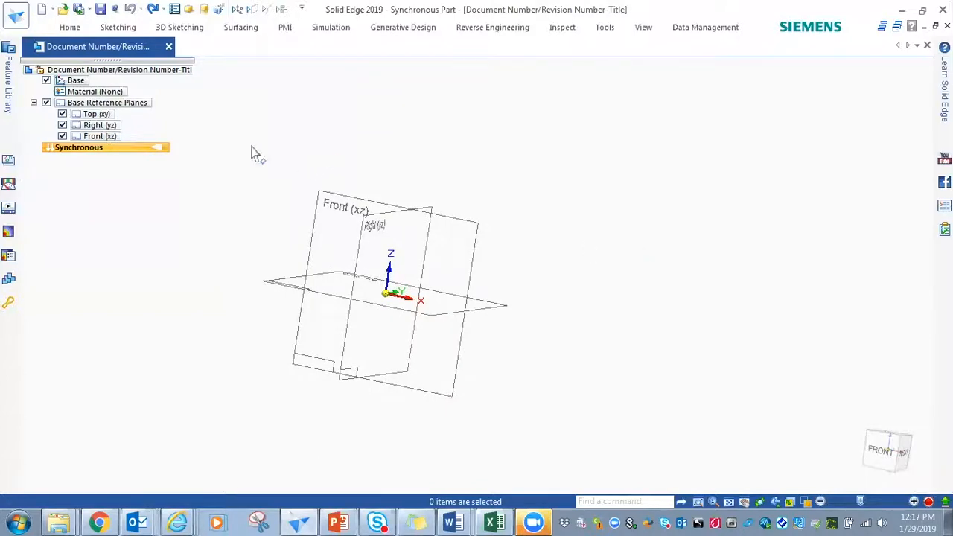
pyautogui.click(69, 27)
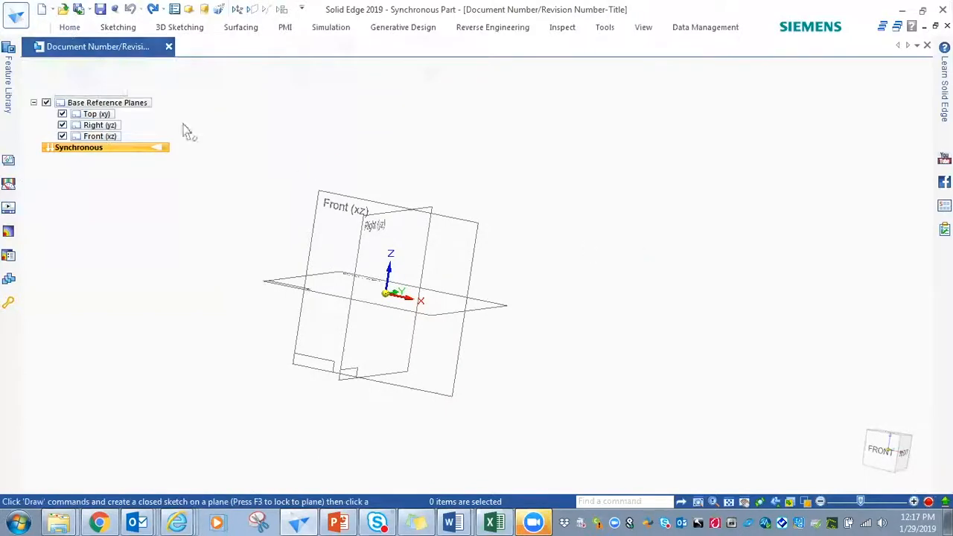
pyautogui.click(154, 46)
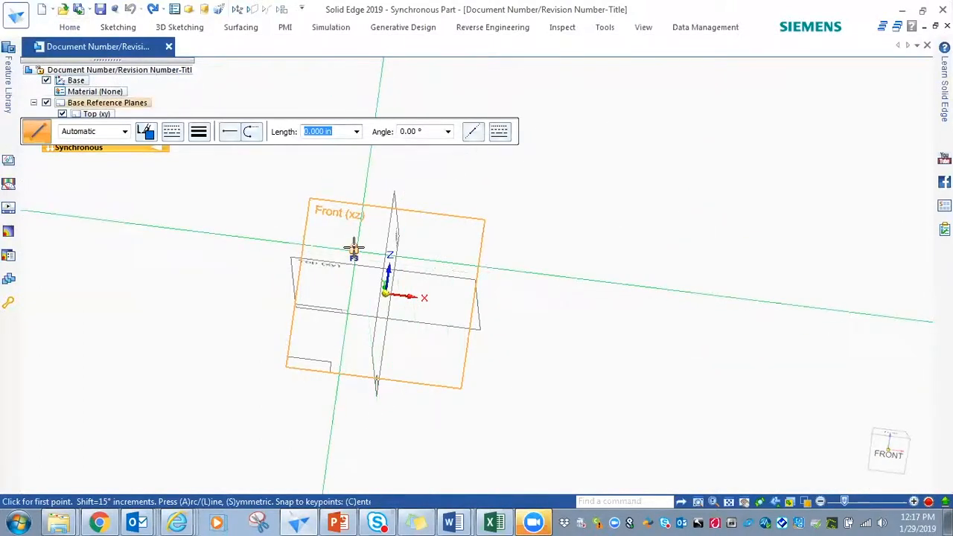
pyautogui.click(463, 253)
pyautogui.click(452, 325)
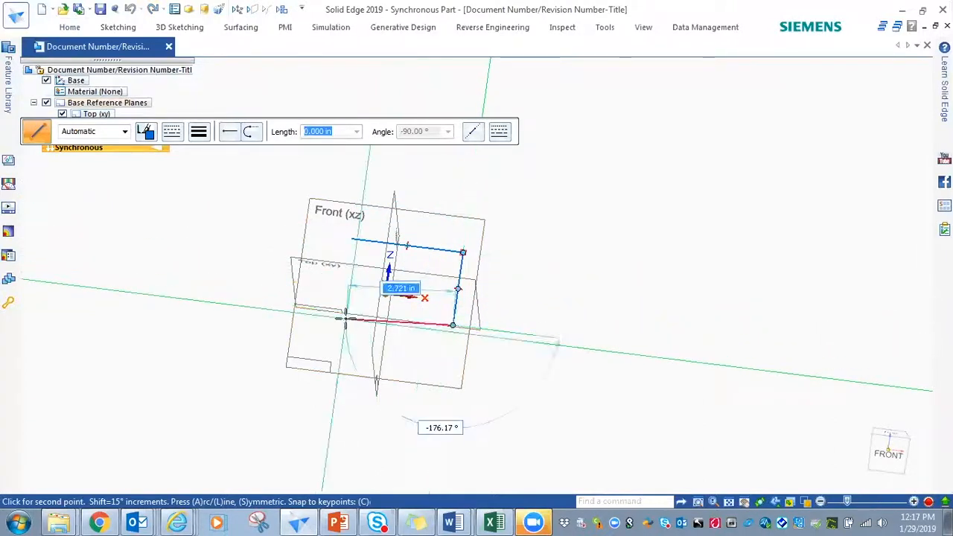
pyautogui.click(348, 276)
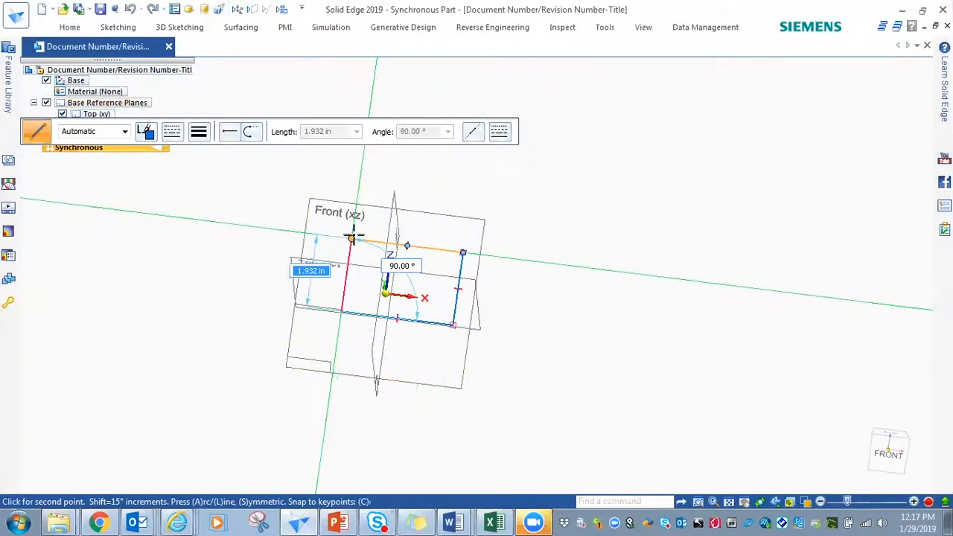
pyautogui.click(351, 239)
pyautogui.press('Escape')
# - Offset the whole rectangle chain outward by 0.250 in
pyautogui.moveTo(517, 154)
pyautogui.mouseDown(button='middle')
pyautogui.moveTo(574, 145)
pyautogui.moveTo(559, 181)
pyautogui.moveTo(508, 125)
pyautogui.mouseUp(button='middle')
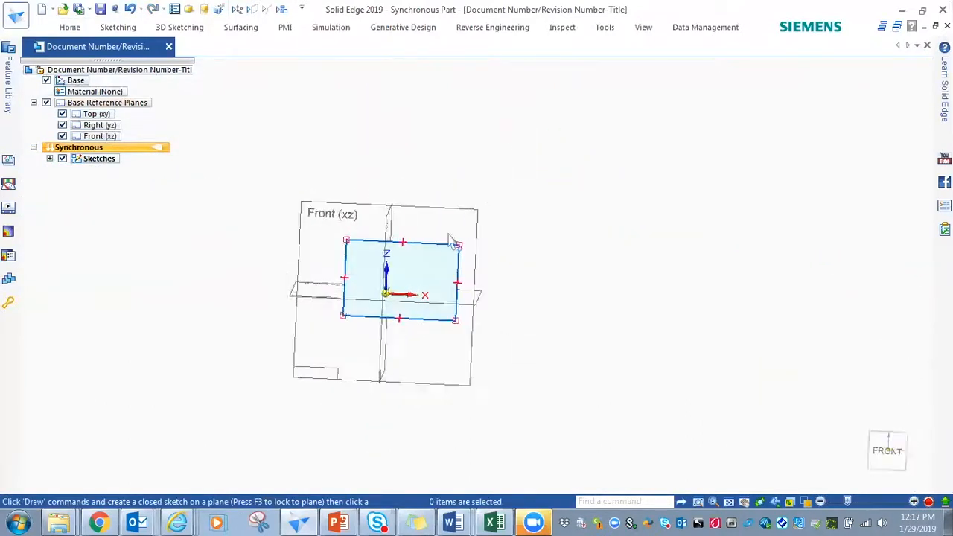
pyautogui.scroll(4, 447, 234)
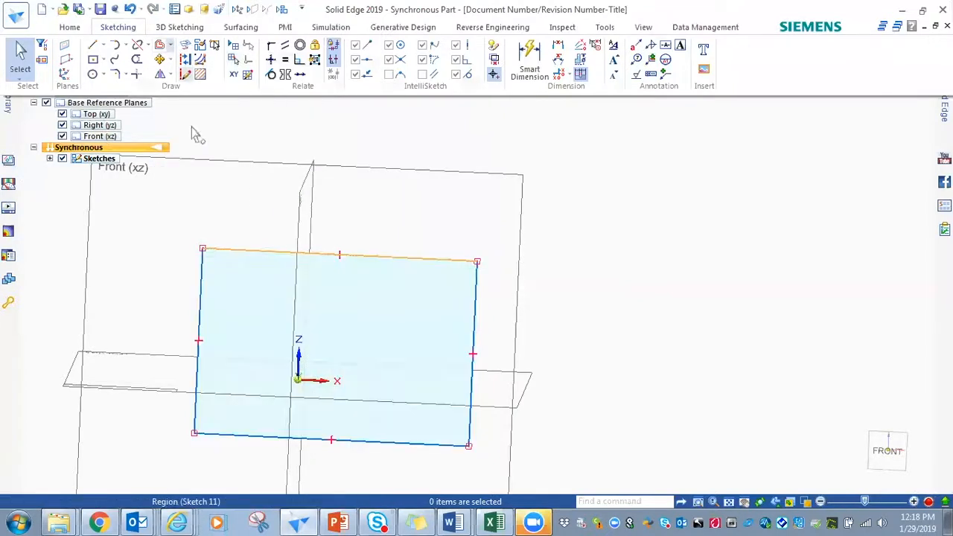
pyautogui.click(171, 46)
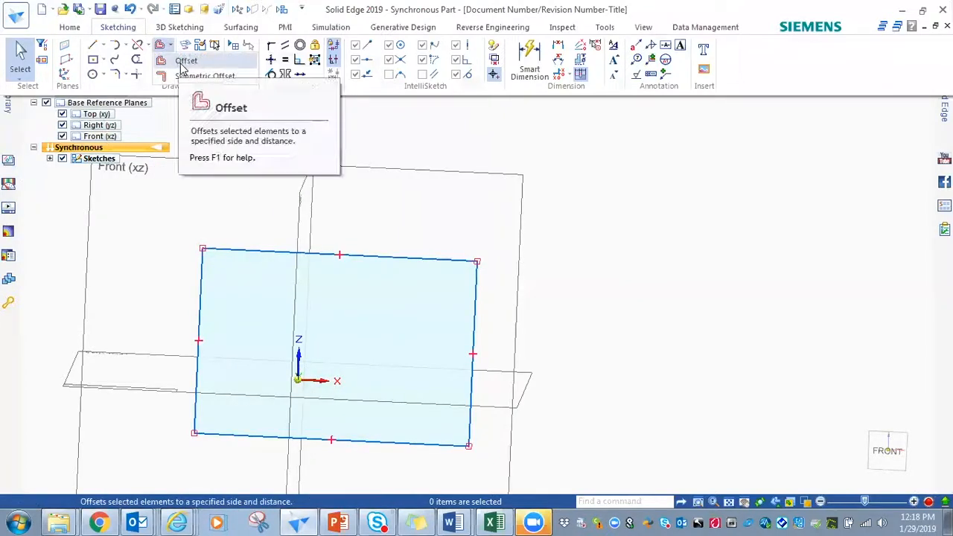
pyautogui.click(183, 66)
pyautogui.click(429, 259)
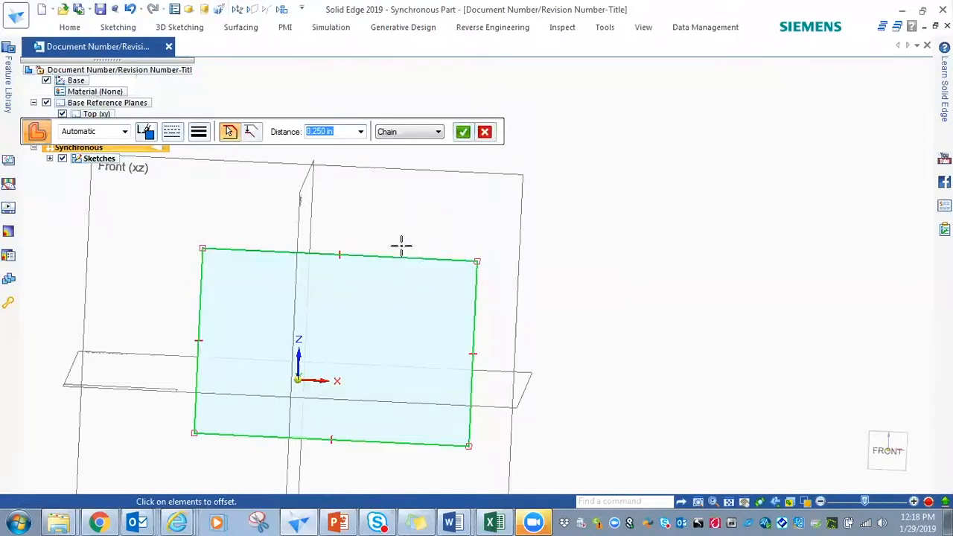
pyautogui.click(361, 132)
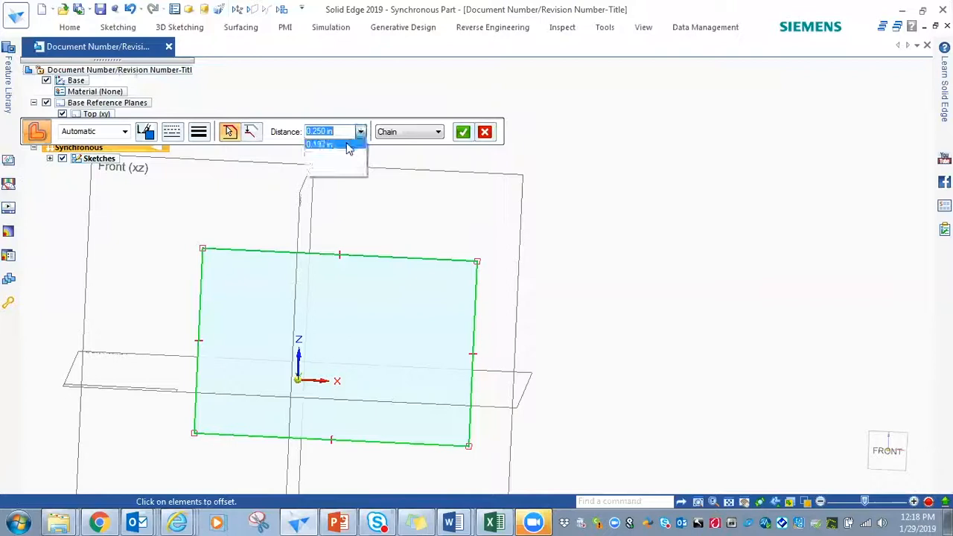
pyautogui.click(357, 132)
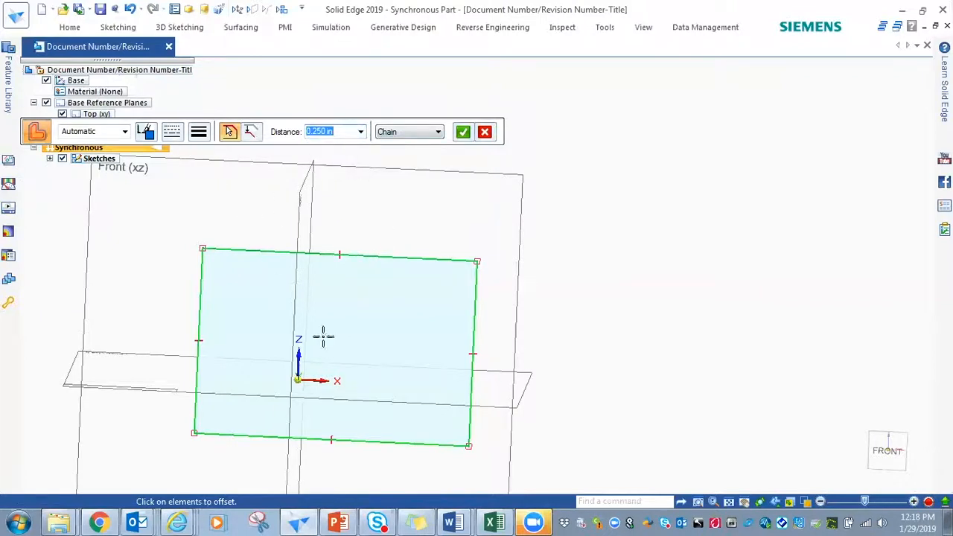
pyautogui.moveTo(481, 290); pyautogui.dragTo(462, 317, button='middle')
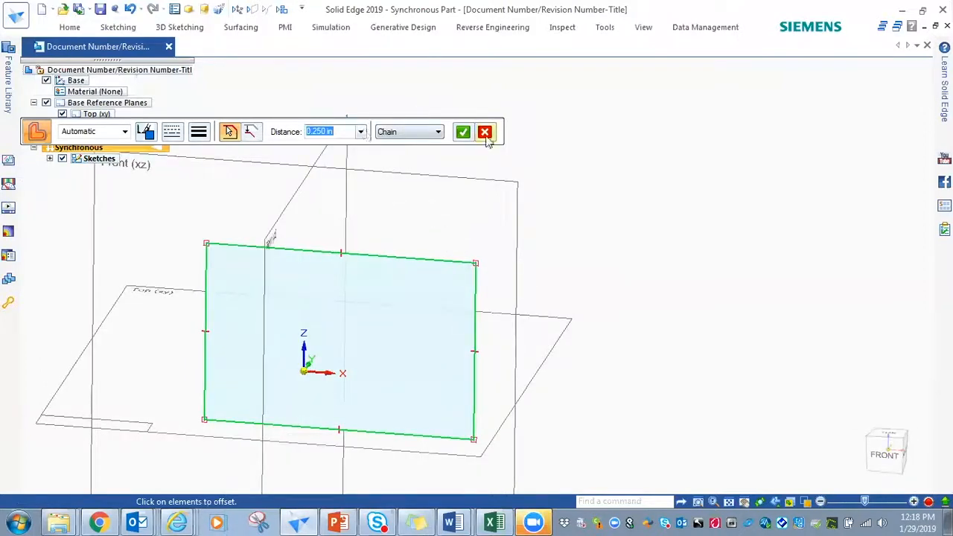
pyautogui.click(462, 132)
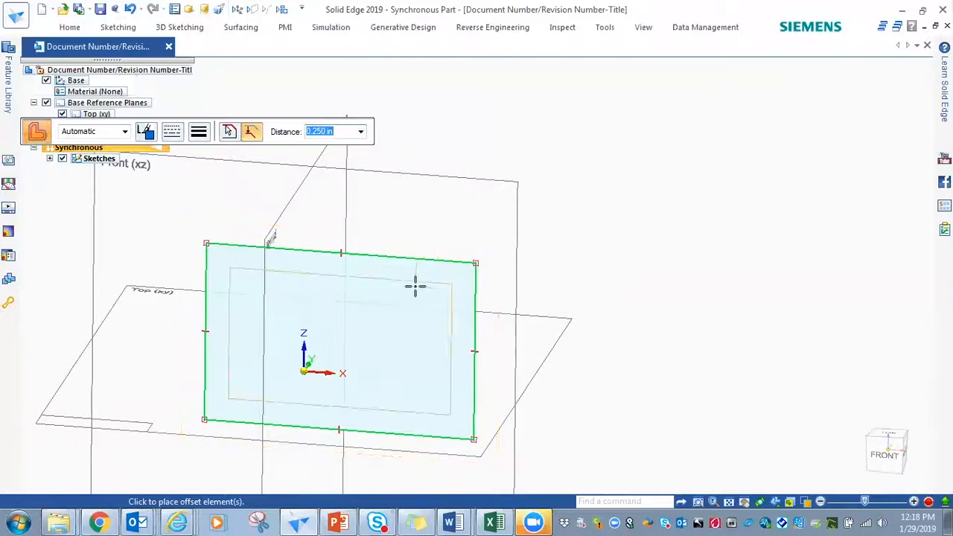
pyautogui.click(426, 222)
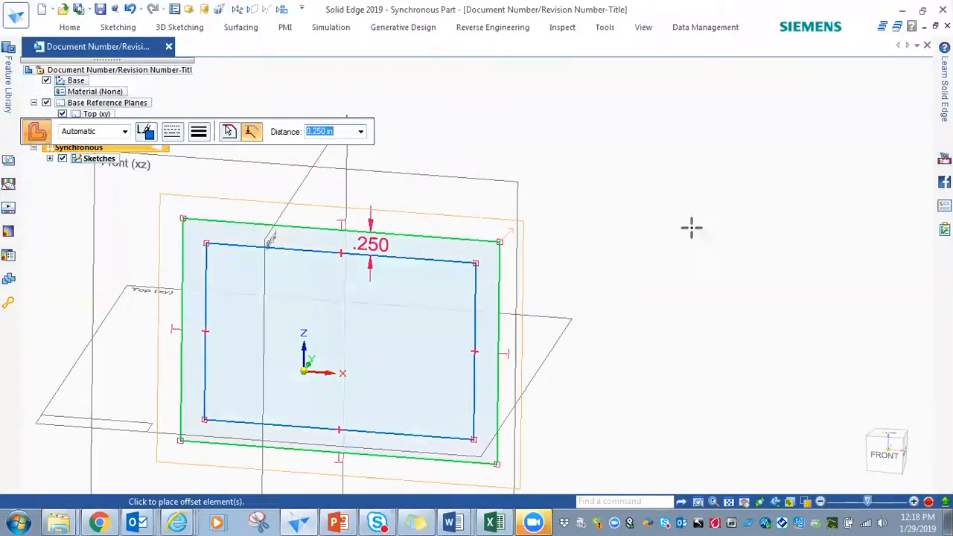
pyautogui.press('Escape')
pyautogui.moveTo(687, 260)
pyautogui.mouseDown(button='middle')
pyautogui.moveTo(643, 217)
pyautogui.moveTo(655, 298)
pyautogui.moveTo(641, 330)
pyautogui.moveTo(640, 202)
pyautogui.moveTo(651, 160)
pyautogui.moveTo(645, 230)
pyautogui.moveTo(533, 194)
pyautogui.mouseUp(button='middle')
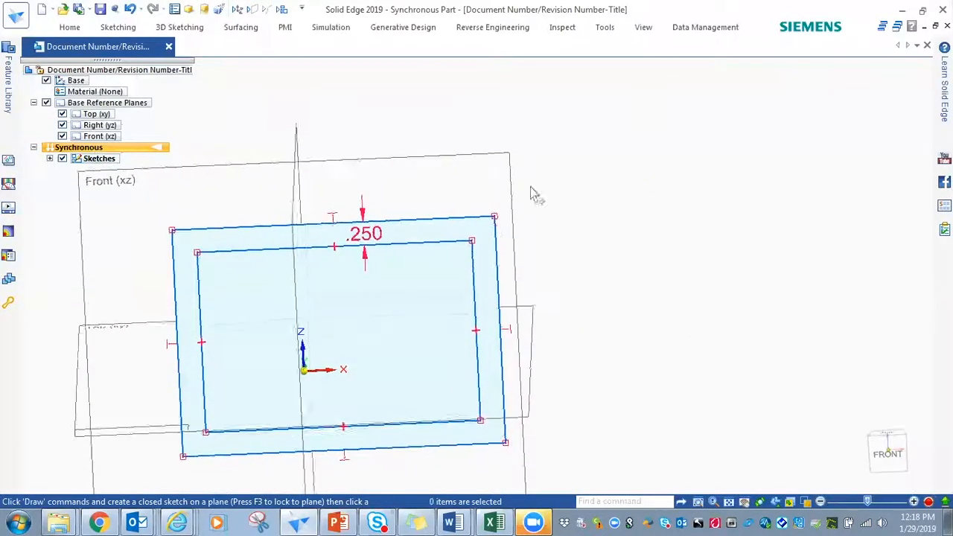
pyautogui.click(117, 27)
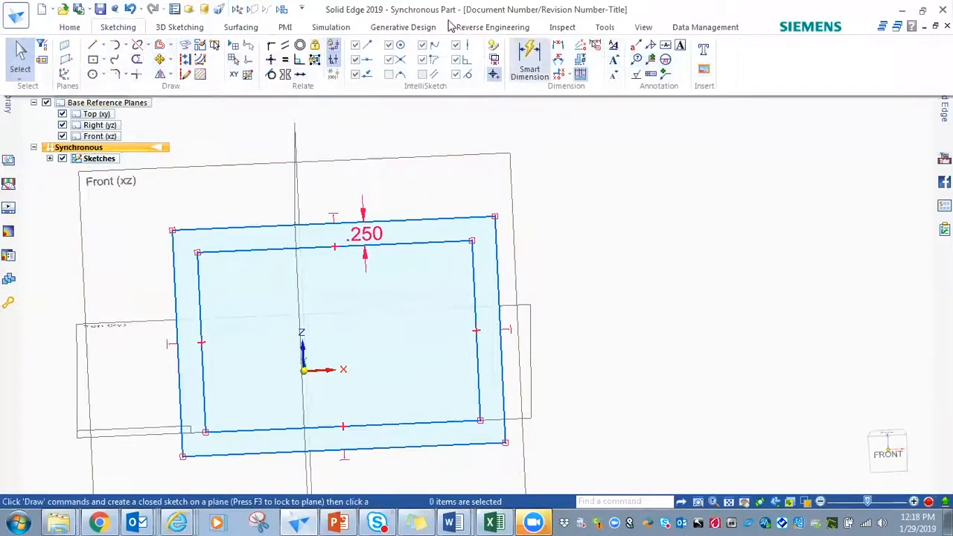
pyautogui.moveTo(648, 201)
pyautogui.mouseDown(button='middle')
pyautogui.moveTo(649, 250)
pyautogui.moveTo(633, 157)
pyautogui.mouseUp(button='middle')
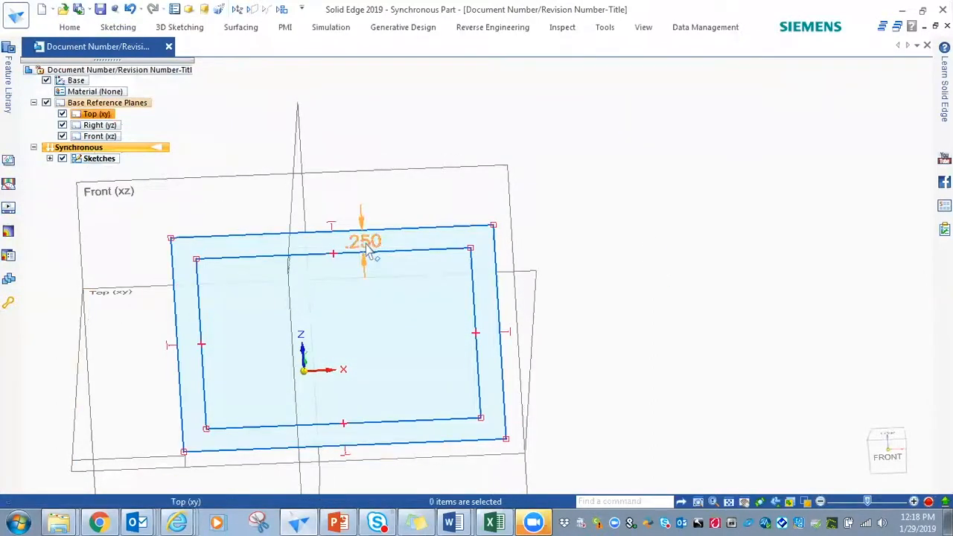
# - Open the .250 offset dimension between the two rectangles and examine its value and lock controls
pyautogui.click(439, 245)
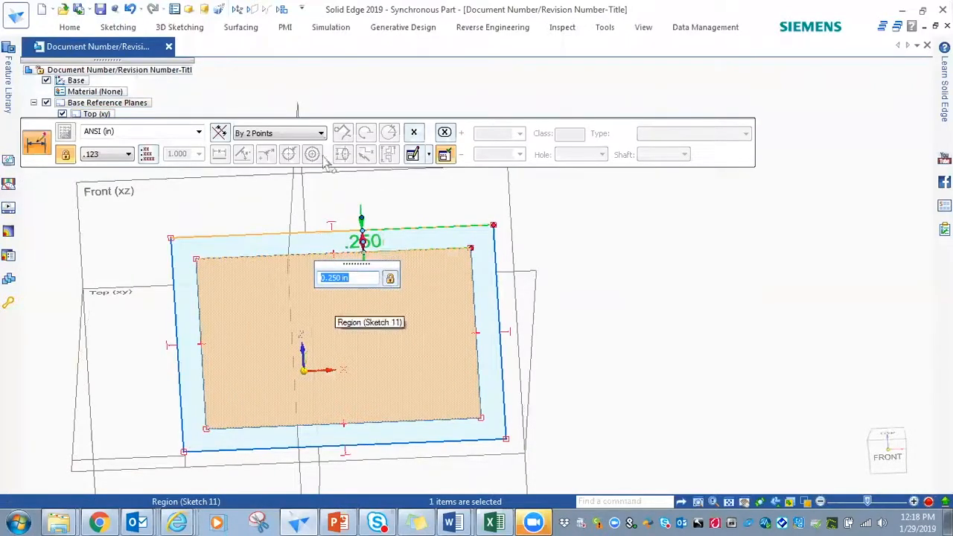
pyautogui.moveTo(328, 121); pyautogui.dragTo(352, 100)
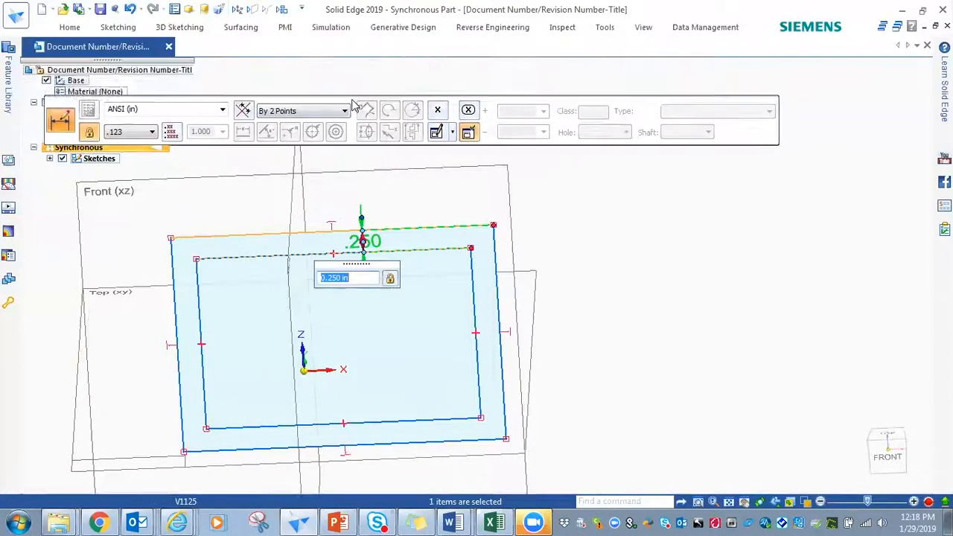
pyautogui.click(364, 278)
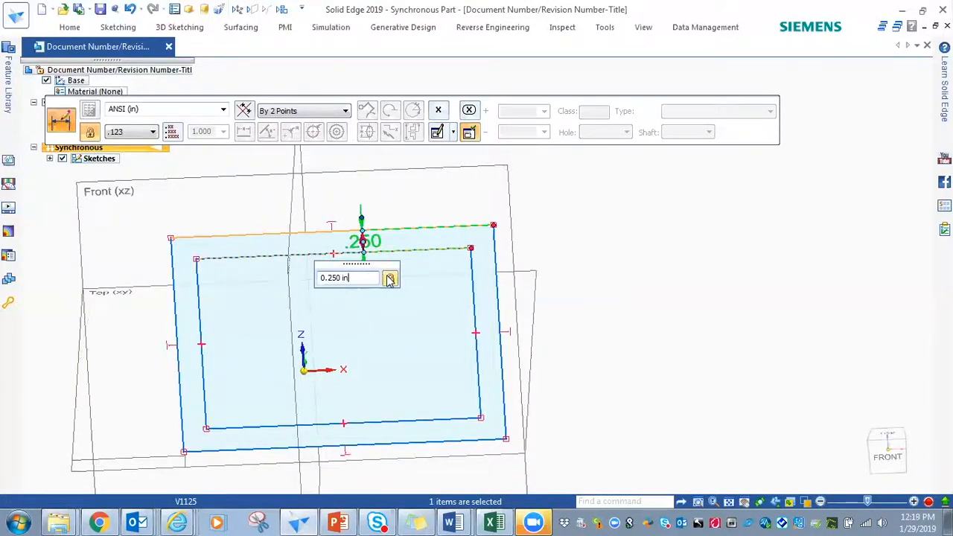
pyautogui.moveTo(366, 277); pyautogui.dragTo(277, 261)
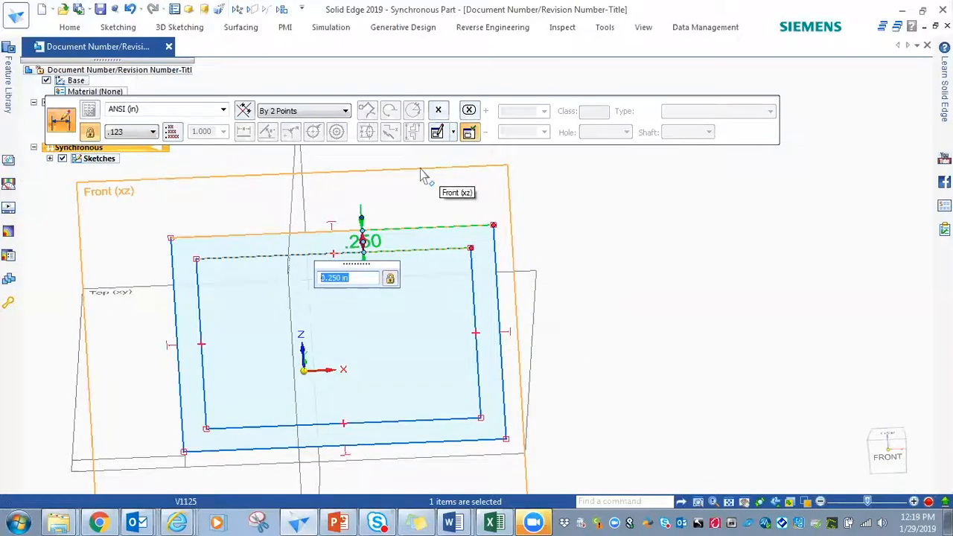
pyautogui.click(547, 205)
pyautogui.press('Escape')
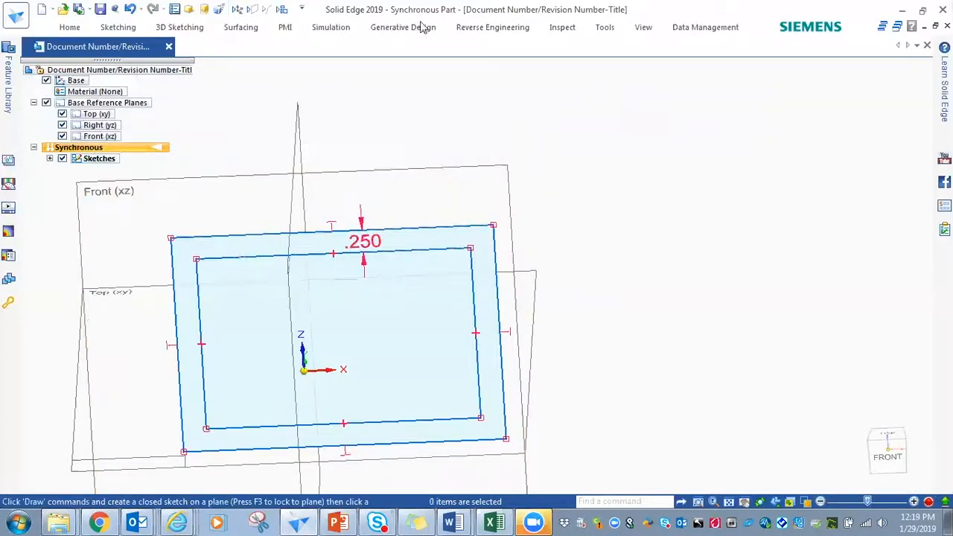
# - Draw a steep slanted line about 1.98 in long in the empty area beside the rectangles
pyautogui.click(127, 27)
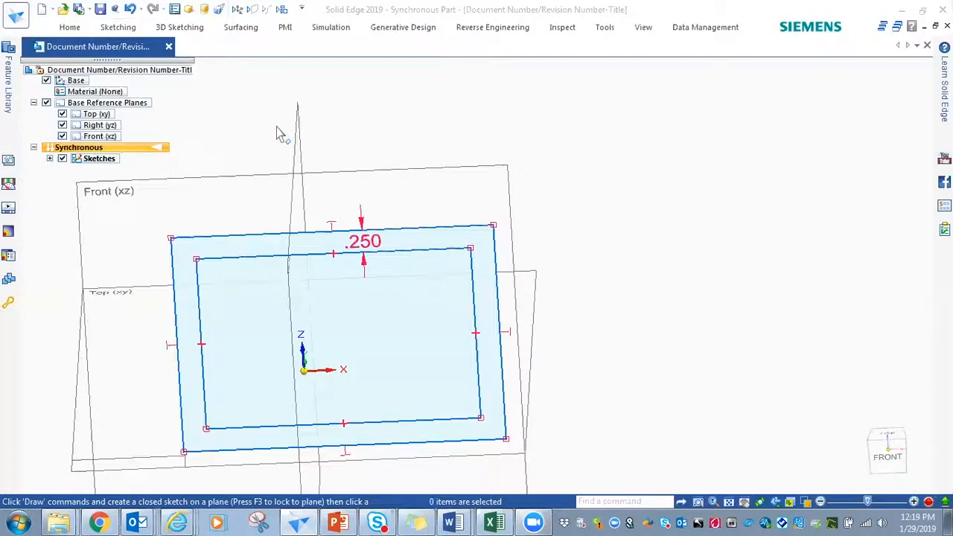
pyautogui.click(121, 27)
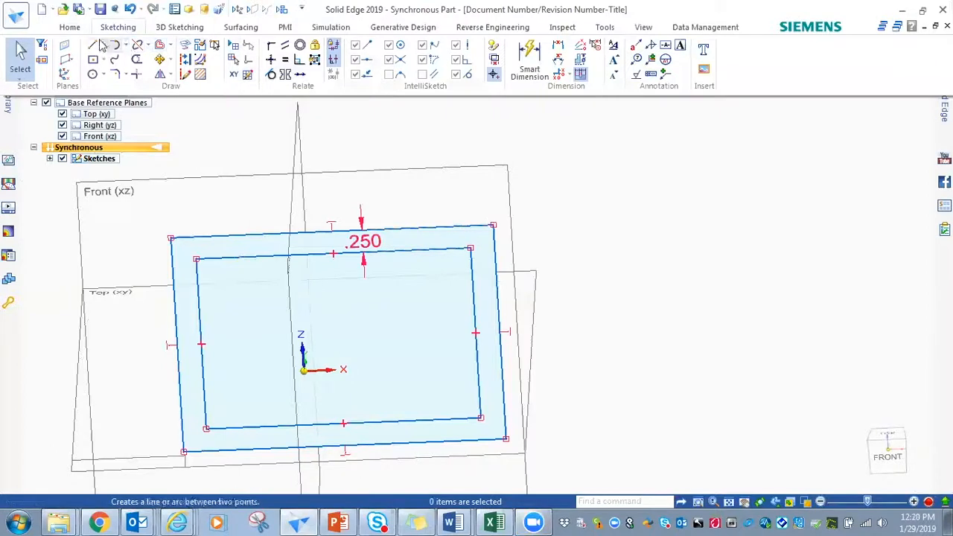
pyautogui.click(90, 47)
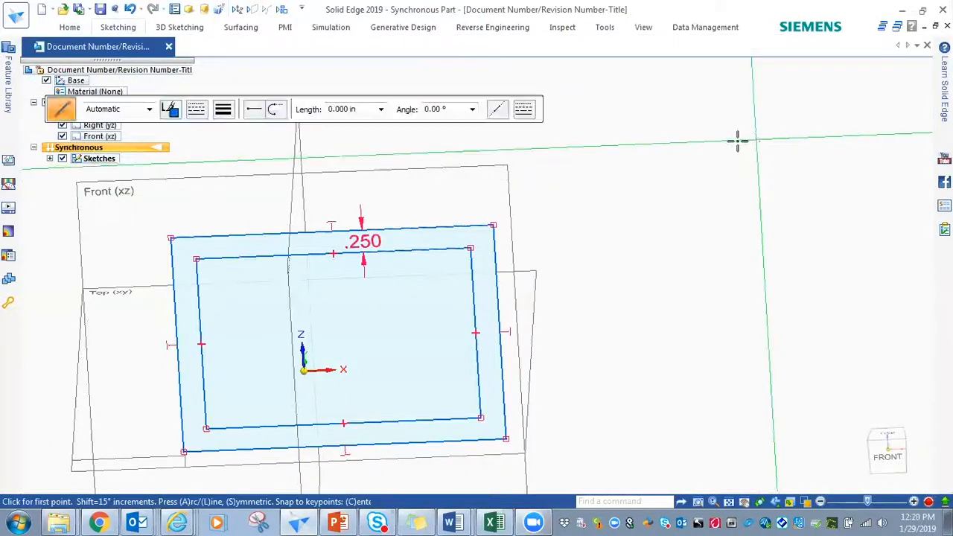
pyautogui.click(730, 125)
pyautogui.click(624, 270)
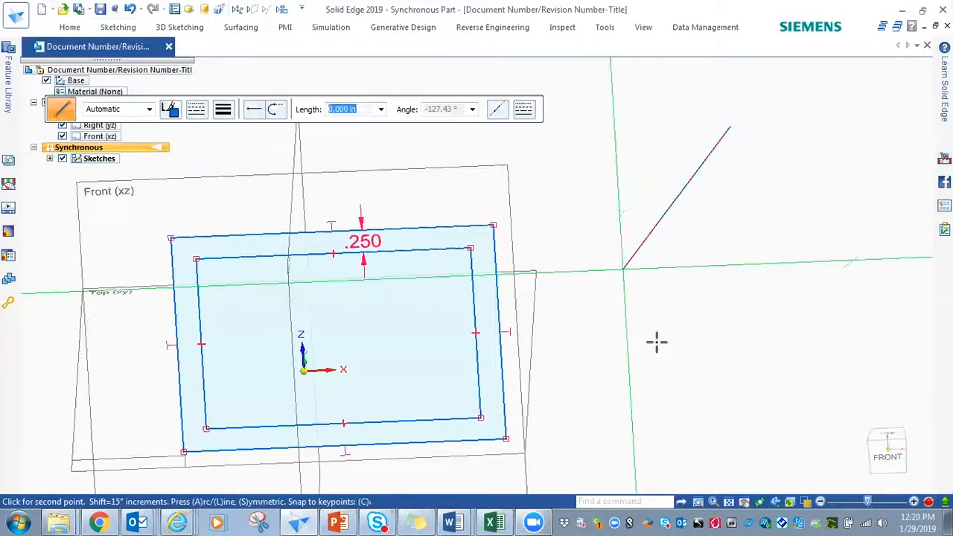
pyautogui.press('Escape')
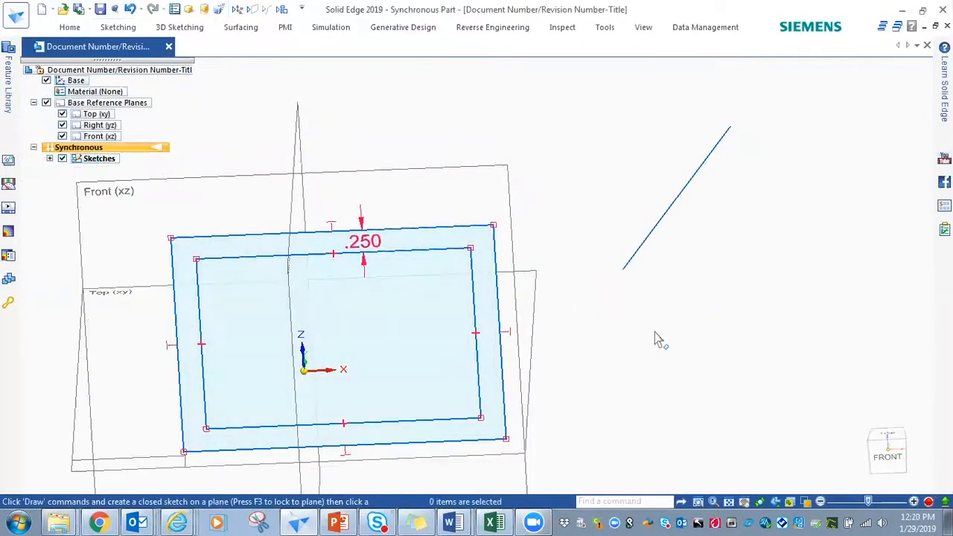
# - Draw a second, shallower slanted line about 1.95 in long below the first one
pyautogui.click(77, 28)
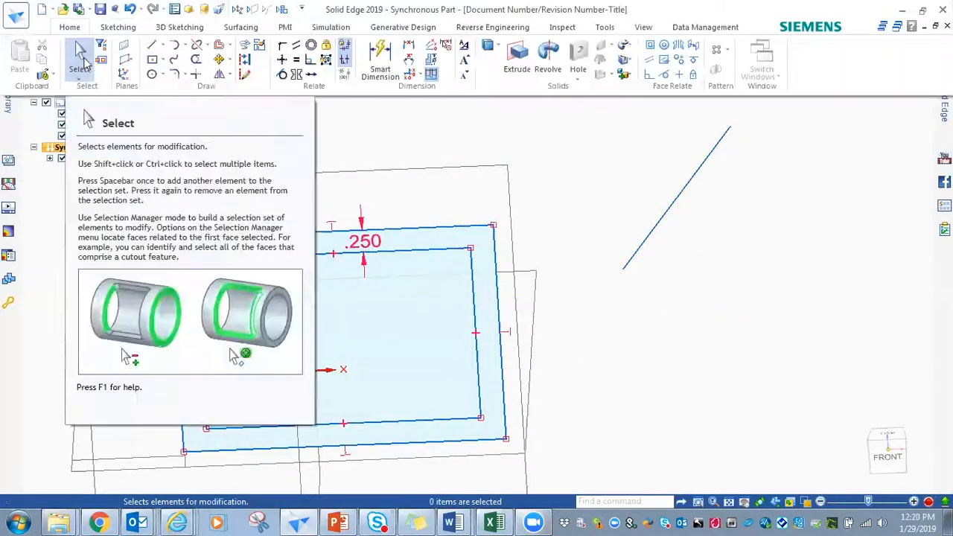
pyautogui.click(151, 45)
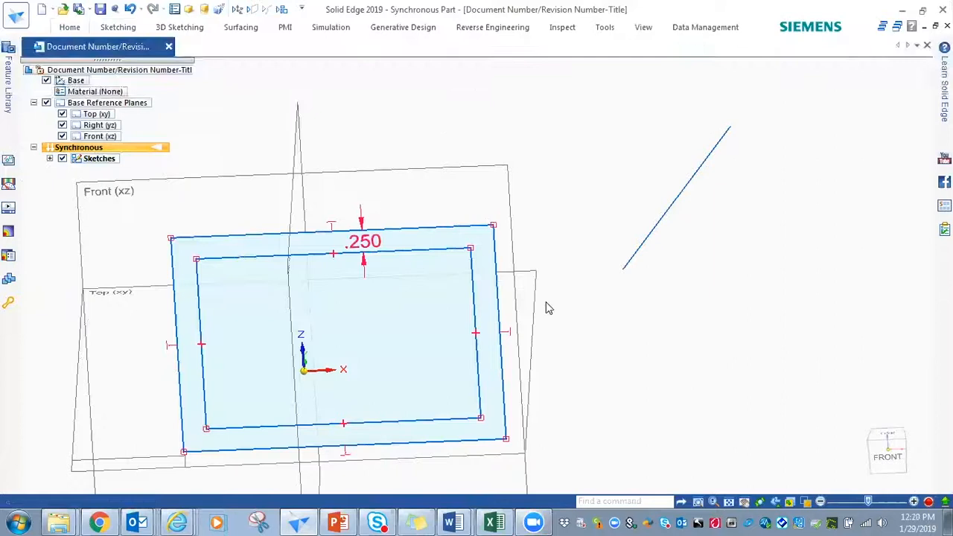
pyautogui.click(648, 346)
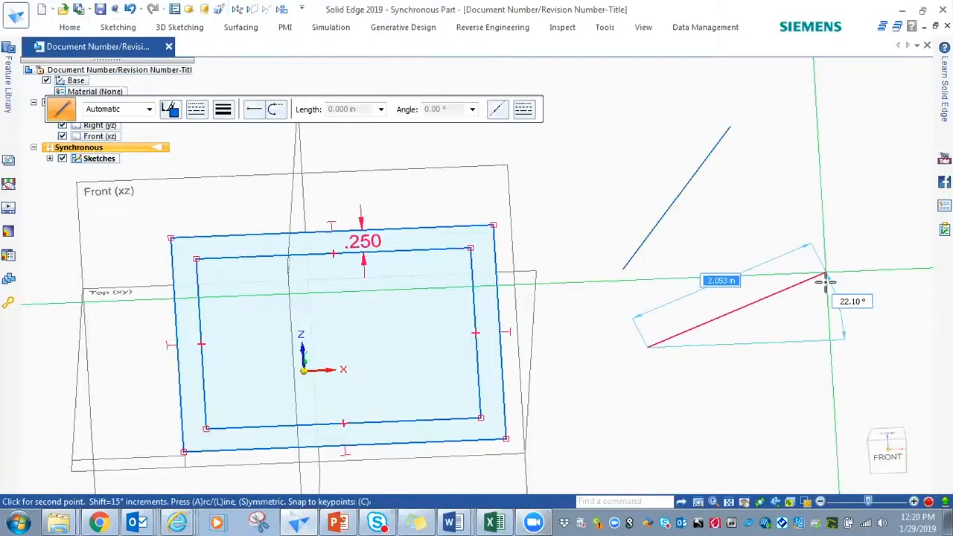
pyautogui.click(822, 287)
pyautogui.press('Escape')
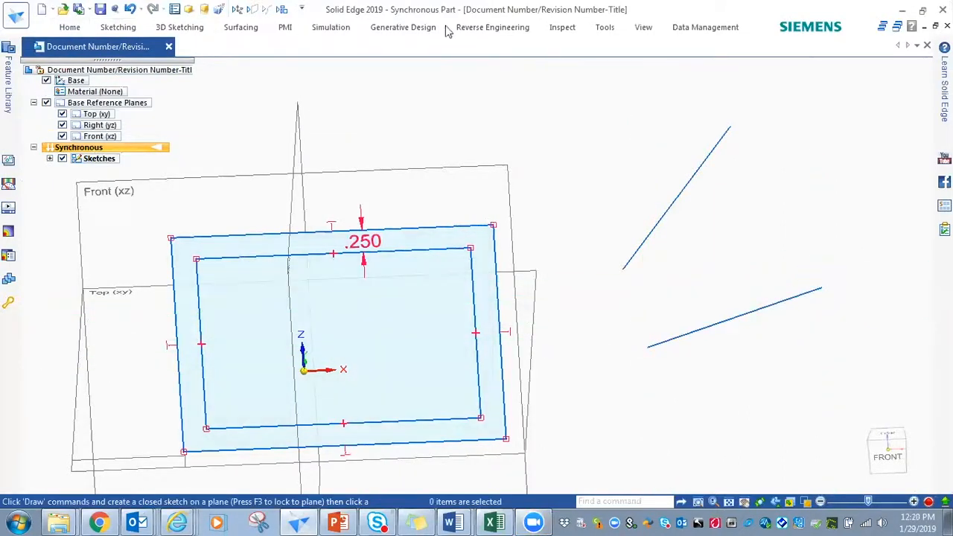
# - Select both slanted lines together and turn on parallel-line recognition in IntelliSketch
pyautogui.click(125, 27)
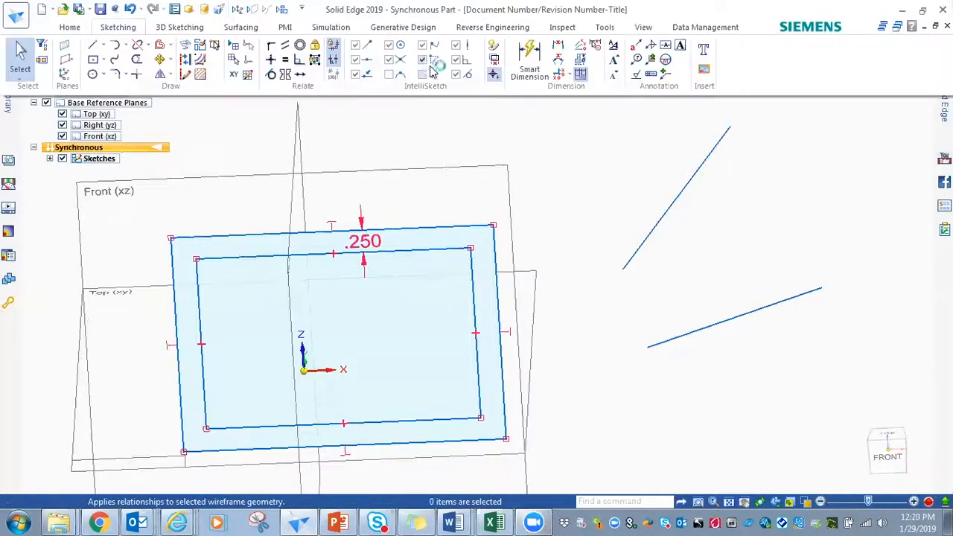
pyautogui.click(688, 187)
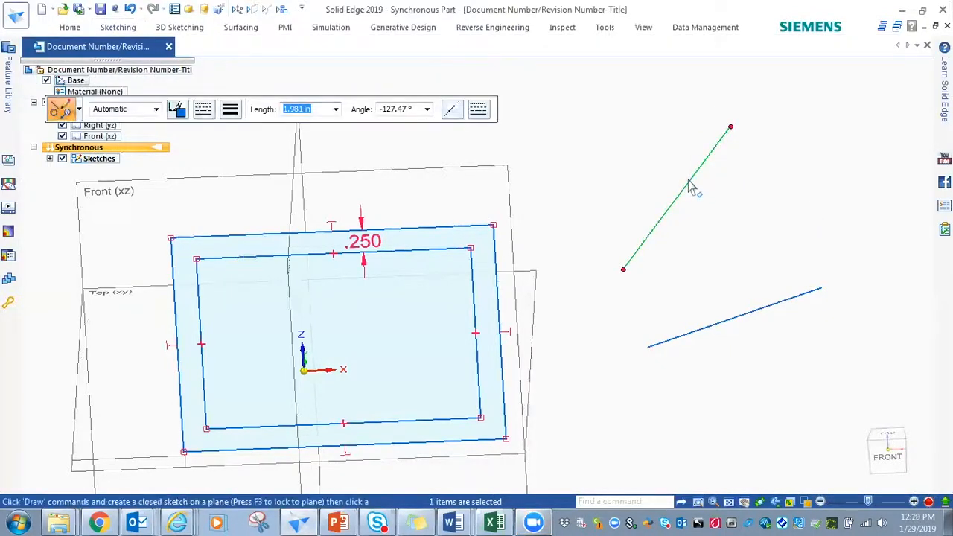
pyautogui.click(111, 28)
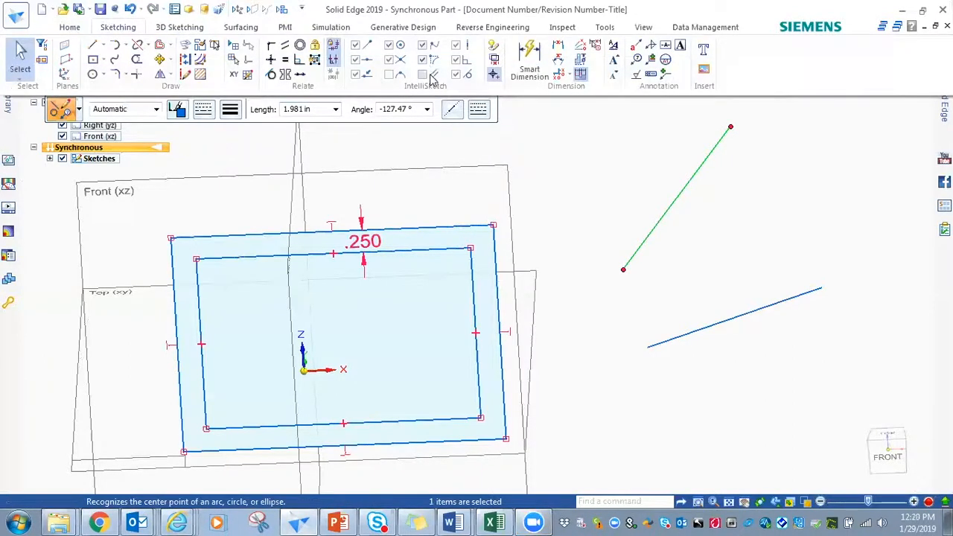
pyautogui.click(782, 304)
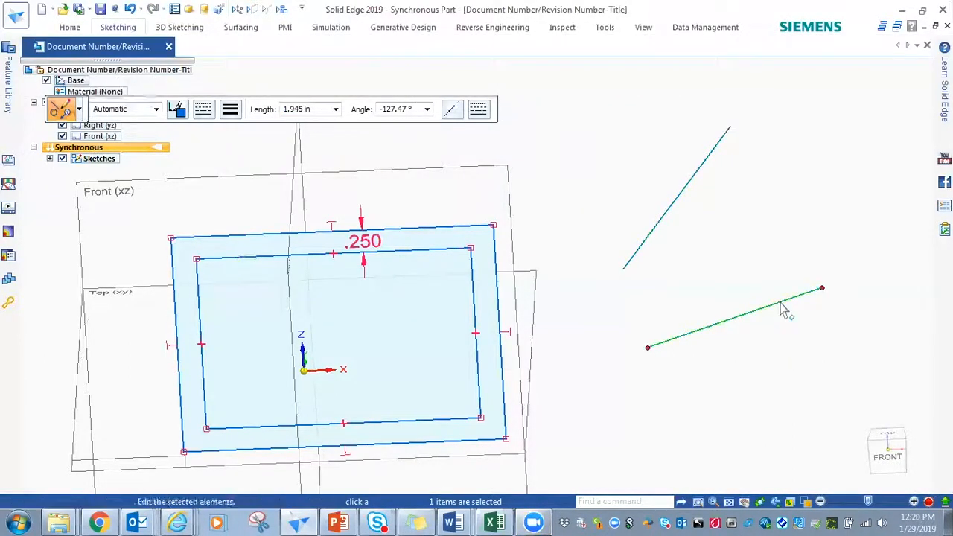
pyautogui.keyDown('ctrl'); pyautogui.click(672, 205); pyautogui.keyUp('ctrl')
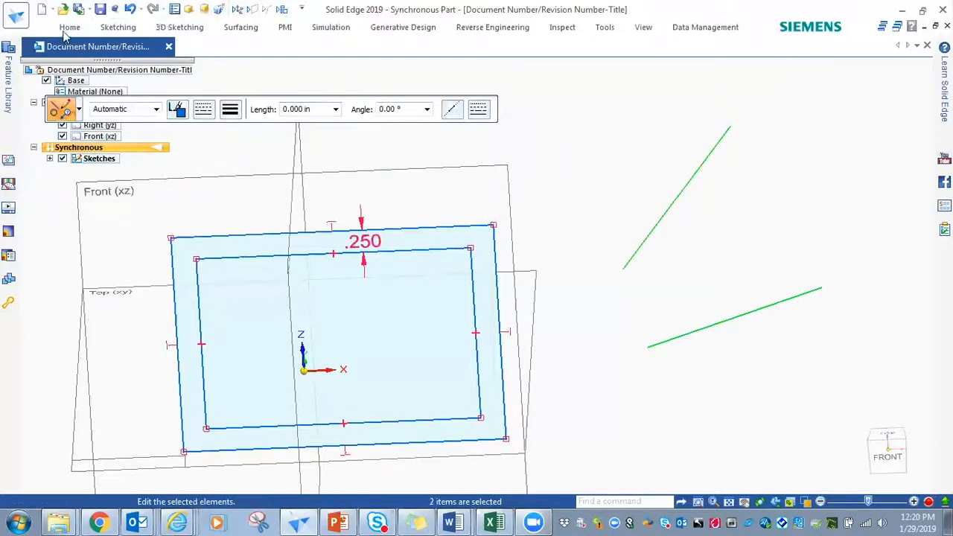
pyautogui.click(102, 34)
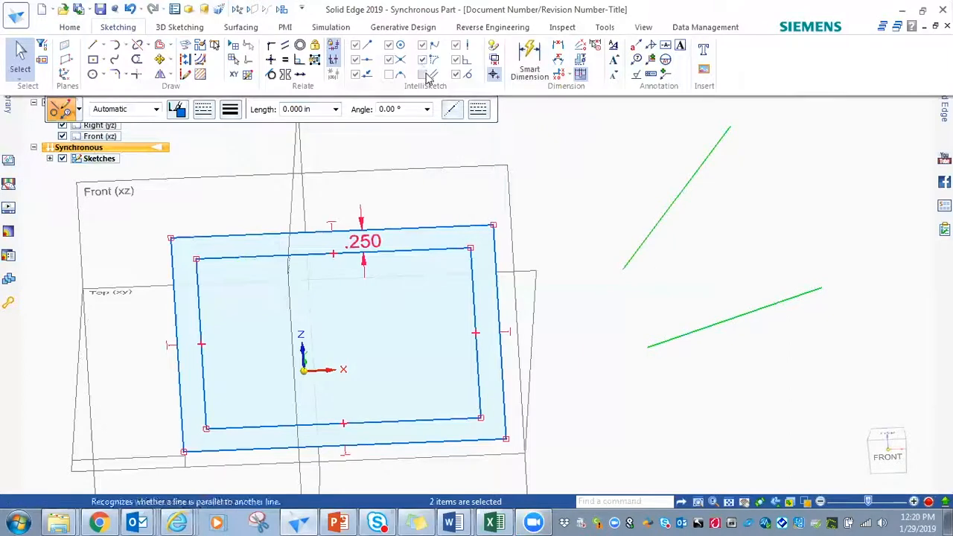
pyautogui.click(426, 74)
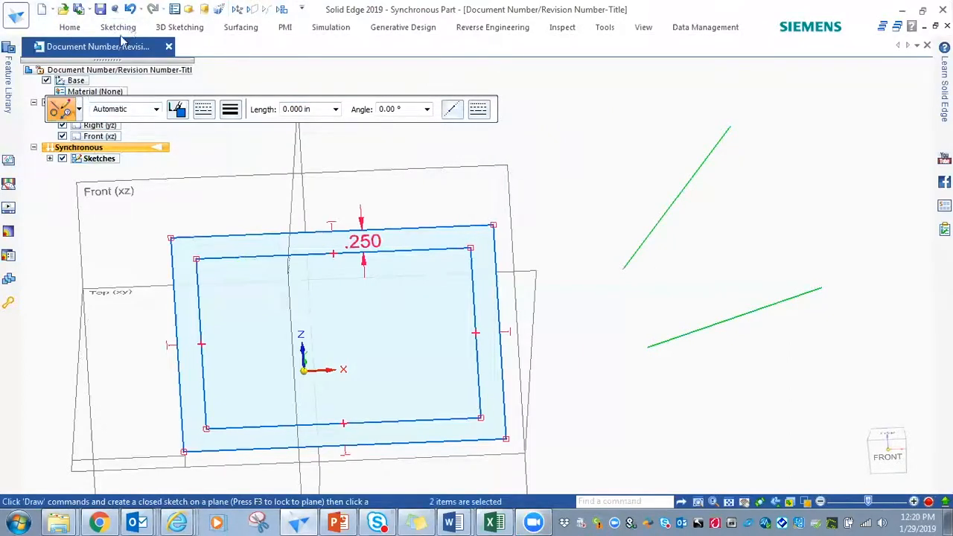
# - Apply a Parallel relationship to the two slanted lines, using the upper line as the primary element
pyautogui.click(74, 28)
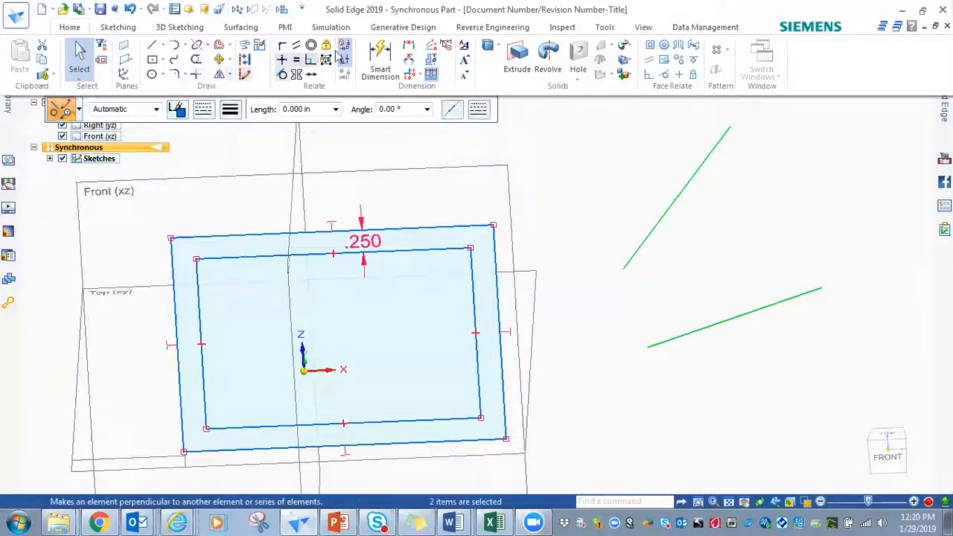
pyautogui.click(122, 28)
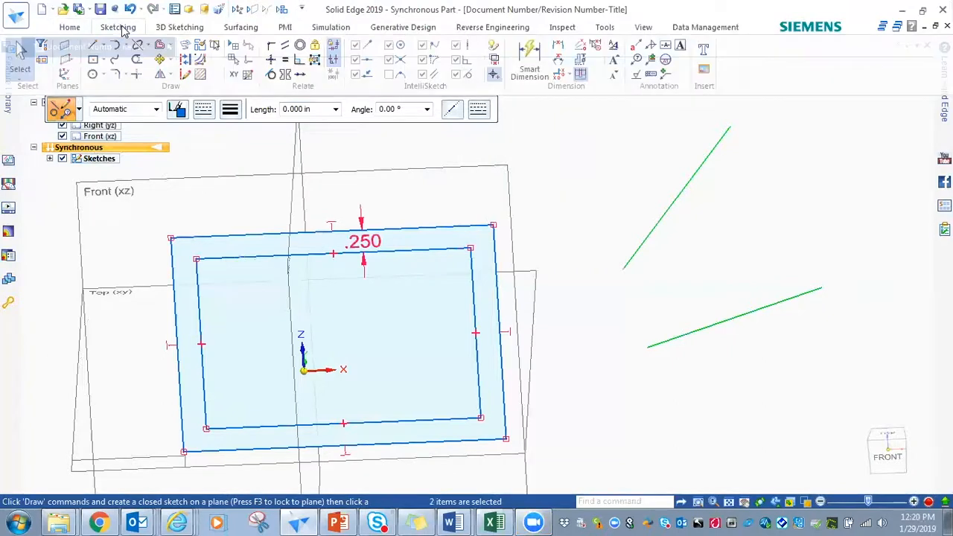
pyautogui.click(287, 50)
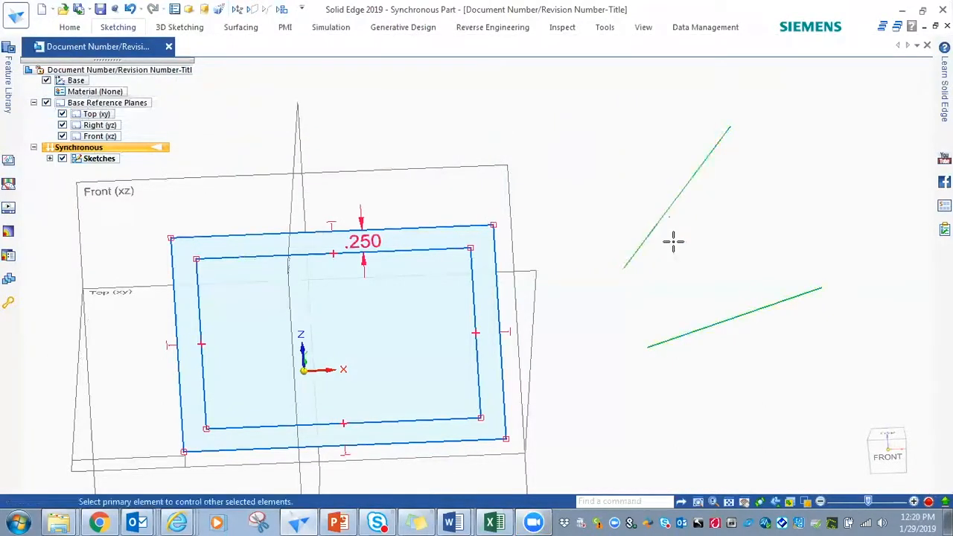
pyautogui.click(675, 199)
pyautogui.press('Escape')
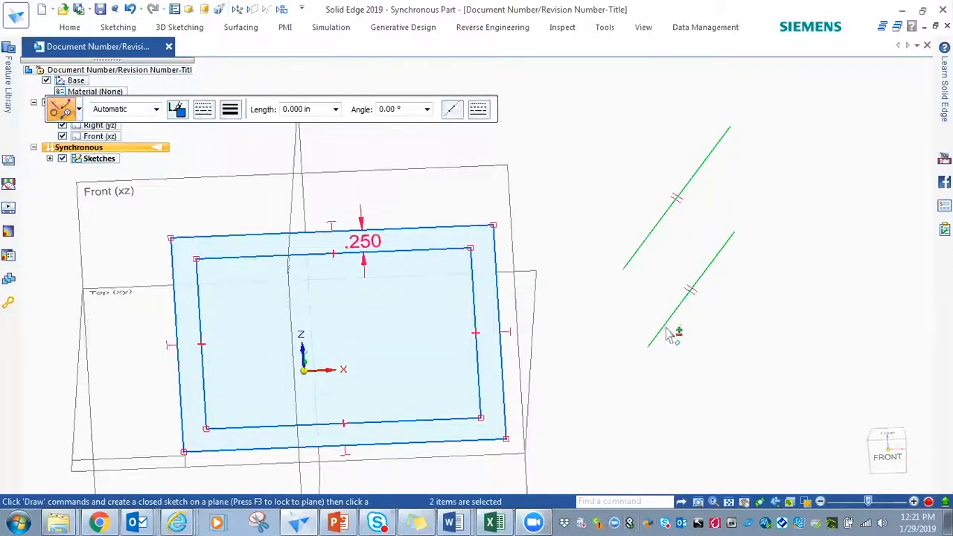
# - Examine the IntelliSketch recognition options and the dimensioning tools, including the Smart Dimension description
pyautogui.click(105, 27)
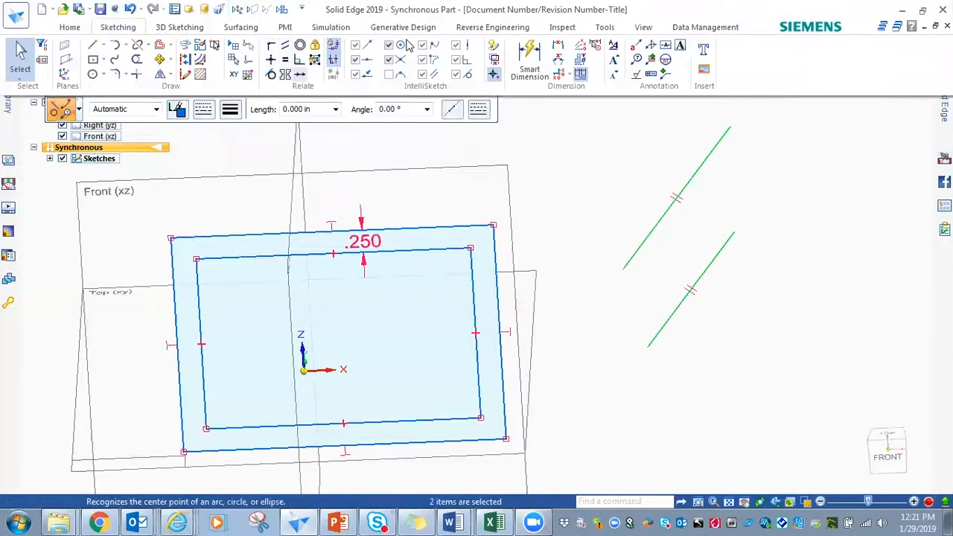
pyautogui.click(621, 189)
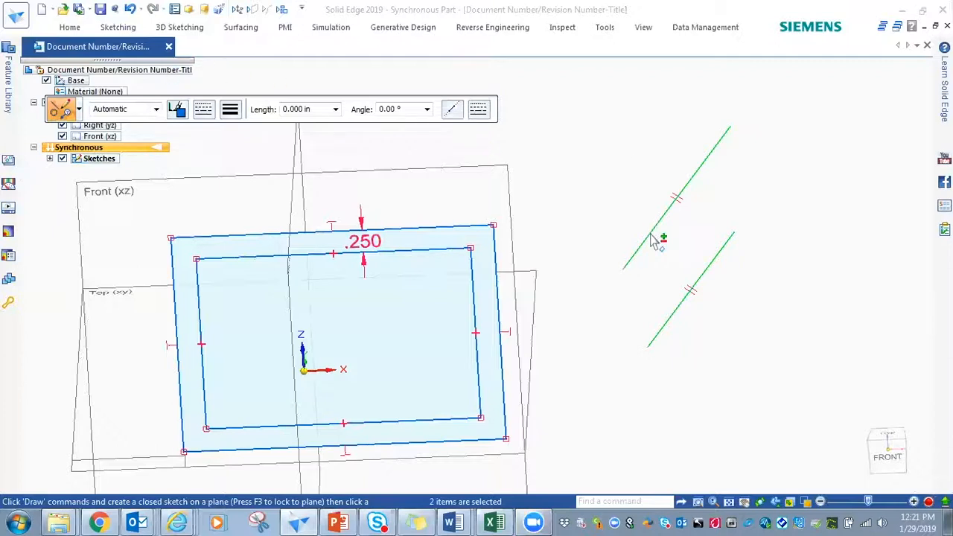
pyautogui.click(69, 27)
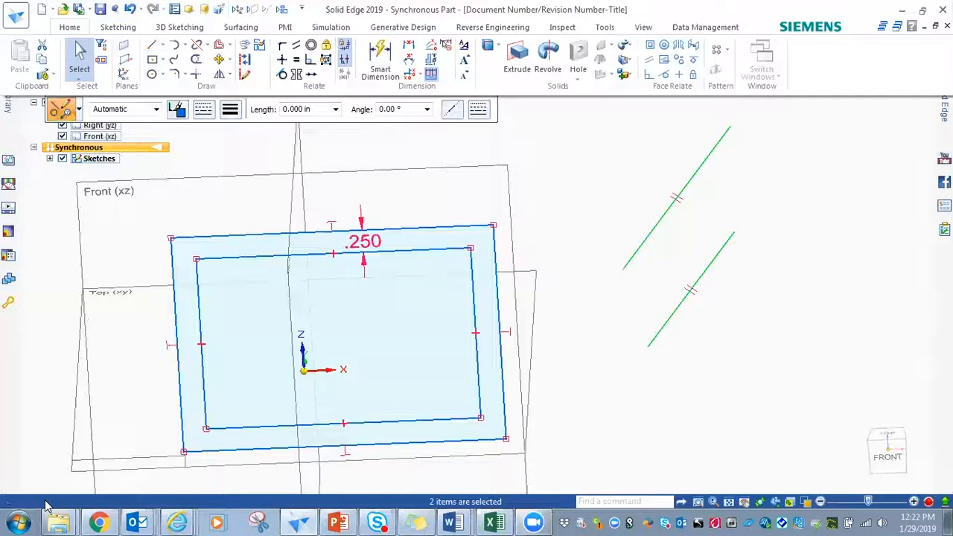
pyautogui.click(594, 242)
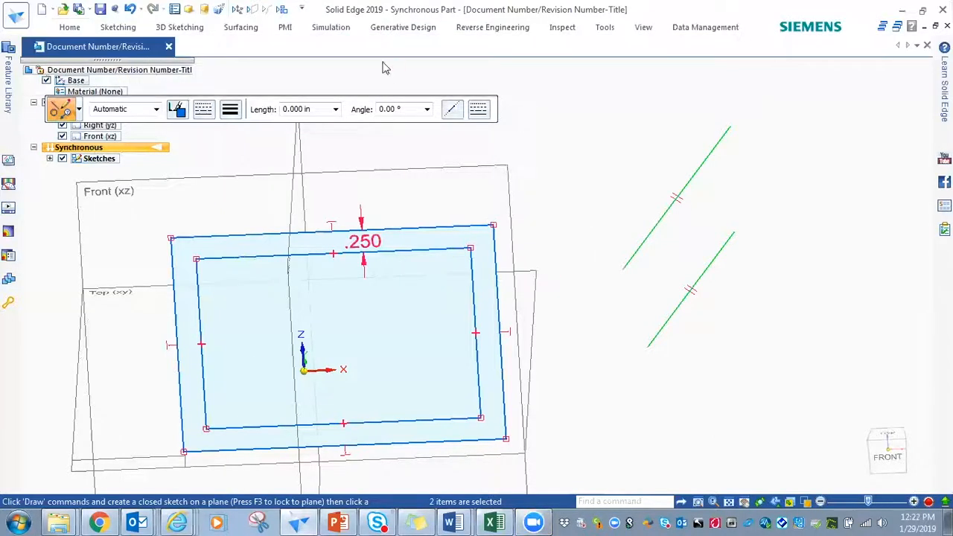
pyautogui.click(70, 27)
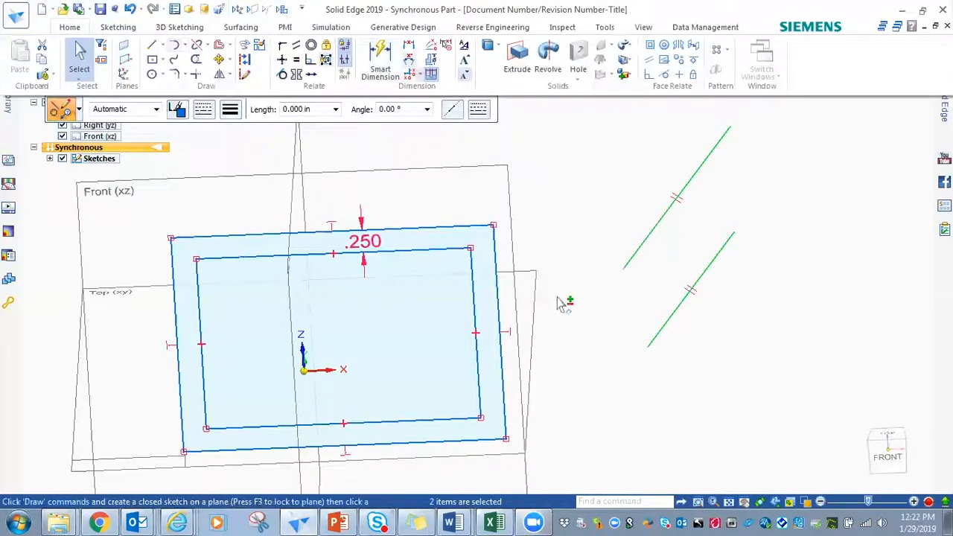
pyautogui.click(575, 198)
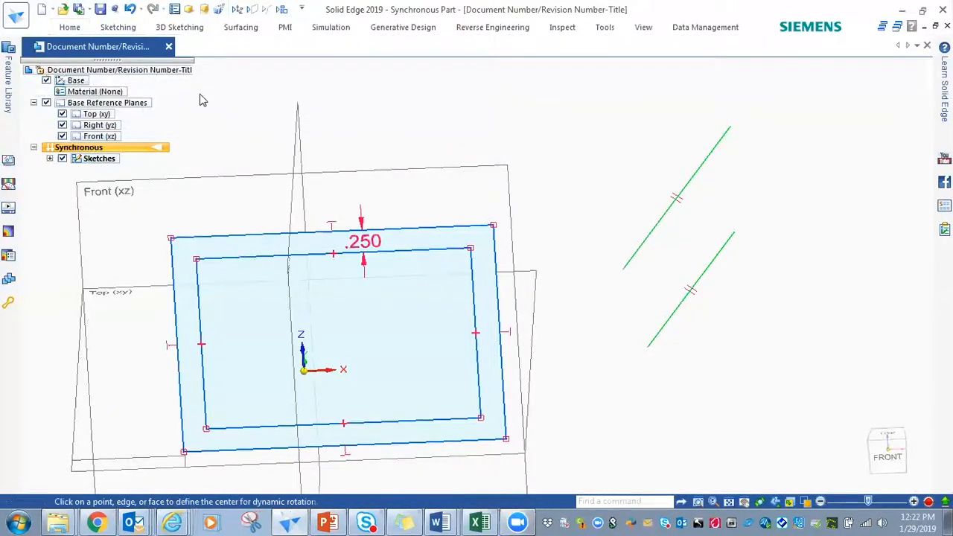
pyautogui.click(75, 28)
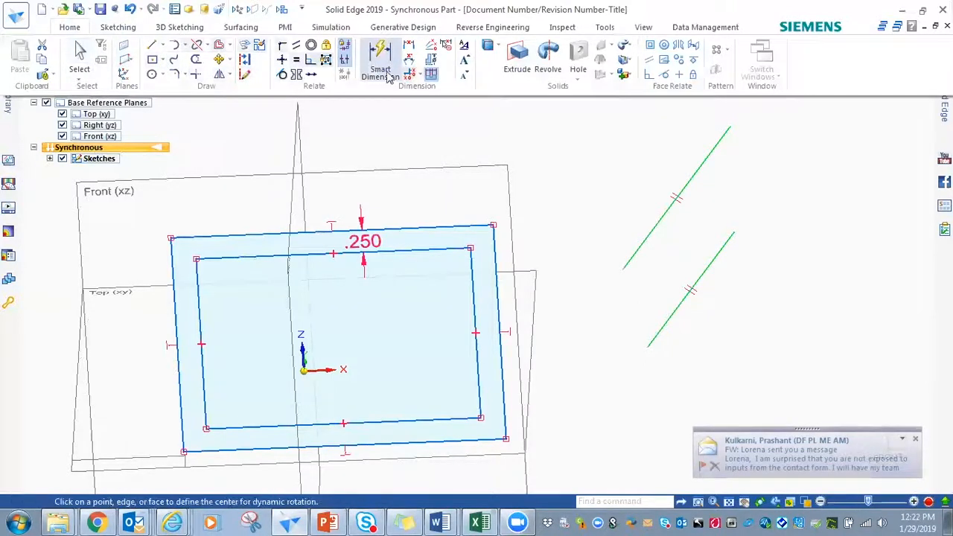
pyautogui.click(592, 225)
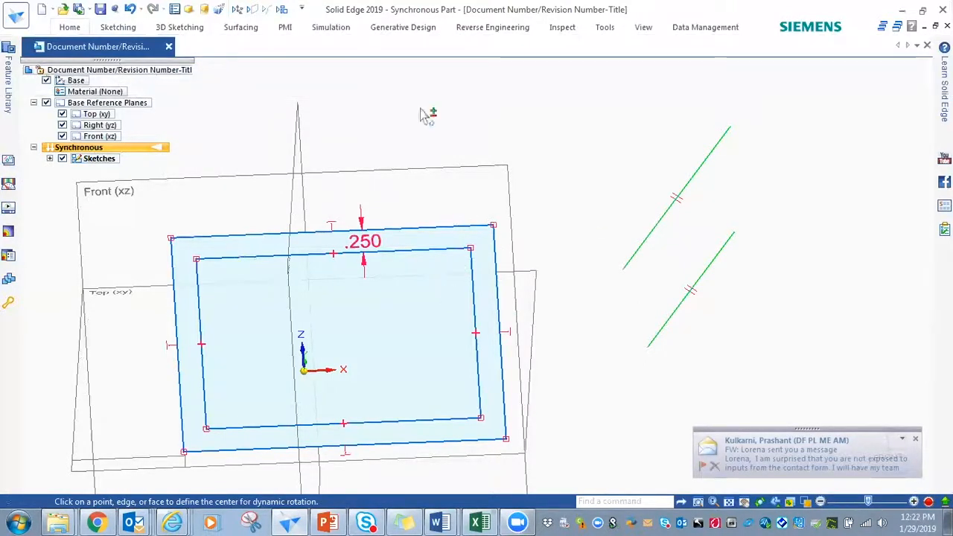
pyautogui.moveTo(528, 214); pyautogui.dragTo(537, 123, button='middle')
pyautogui.moveTo(551, 276); pyautogui.dragTo(558, 276, button='middle')
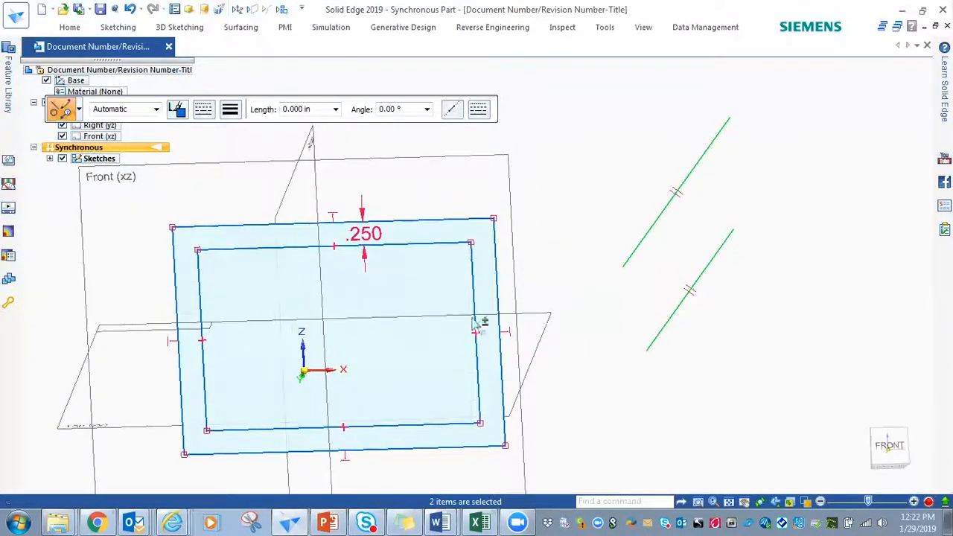
pyautogui.click(71, 27)
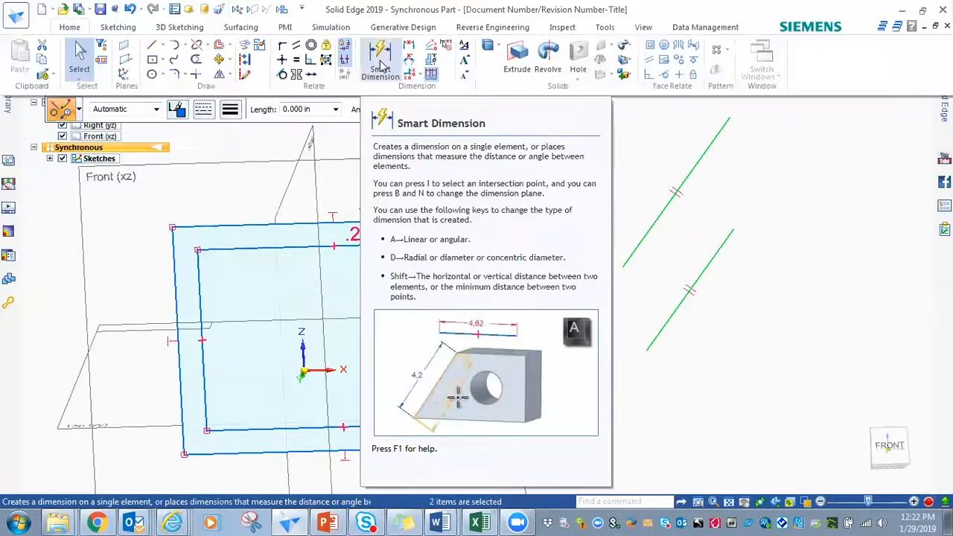
# - Place a Smart Dimension on the outer rectangle's vertical edge nearest the slanted lines
pyautogui.click(380, 67)
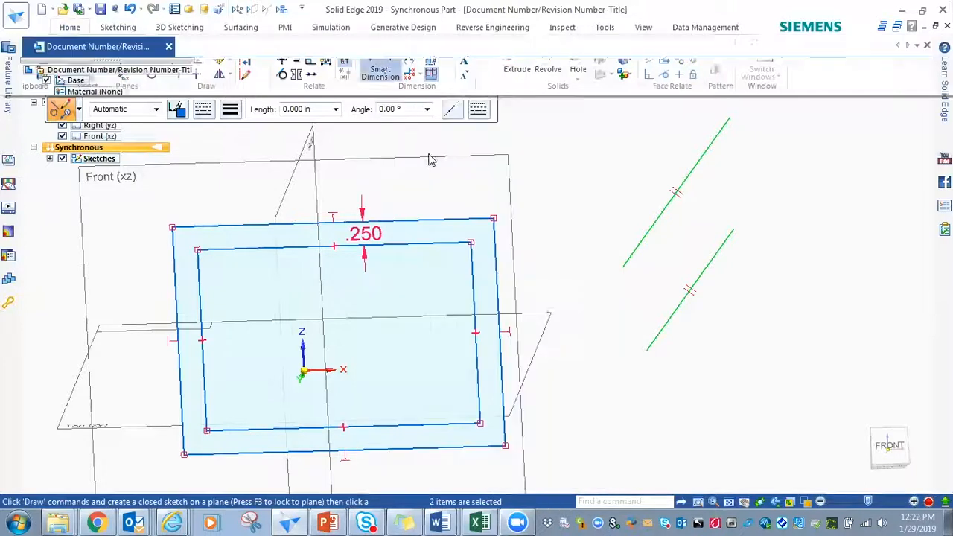
pyautogui.click(498, 281)
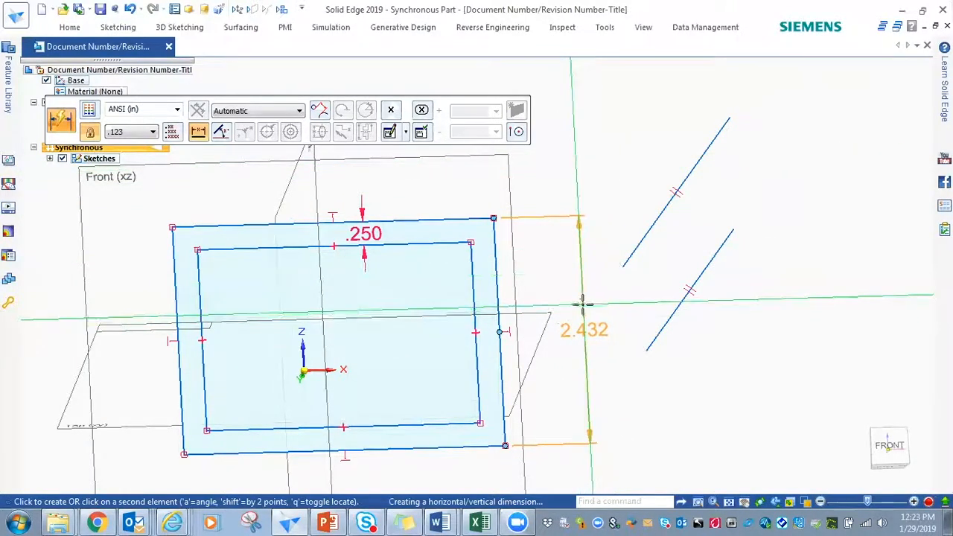
pyautogui.click(588, 342)
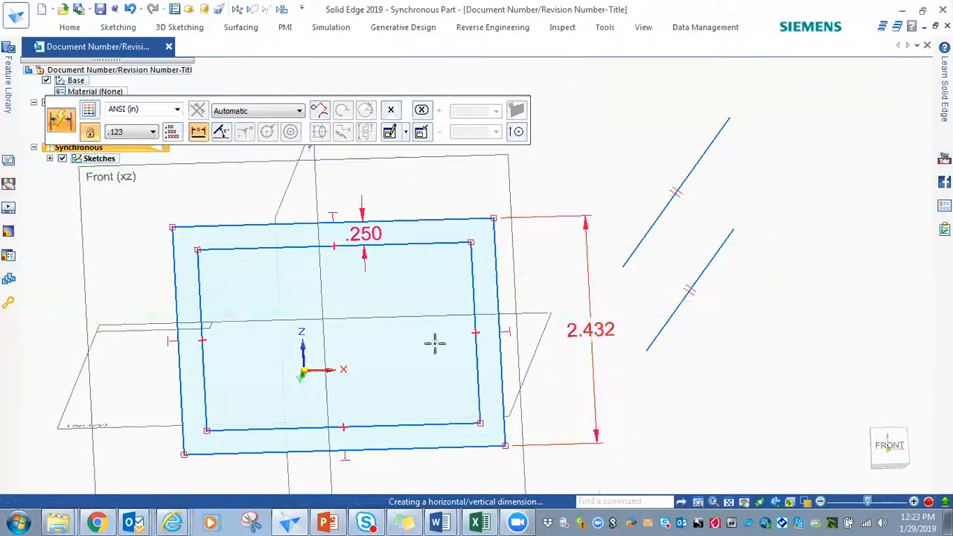
# - Dimension the inner rectangle's width above the profile and its height on the side away from the slanted lines
pyautogui.click(224, 247)
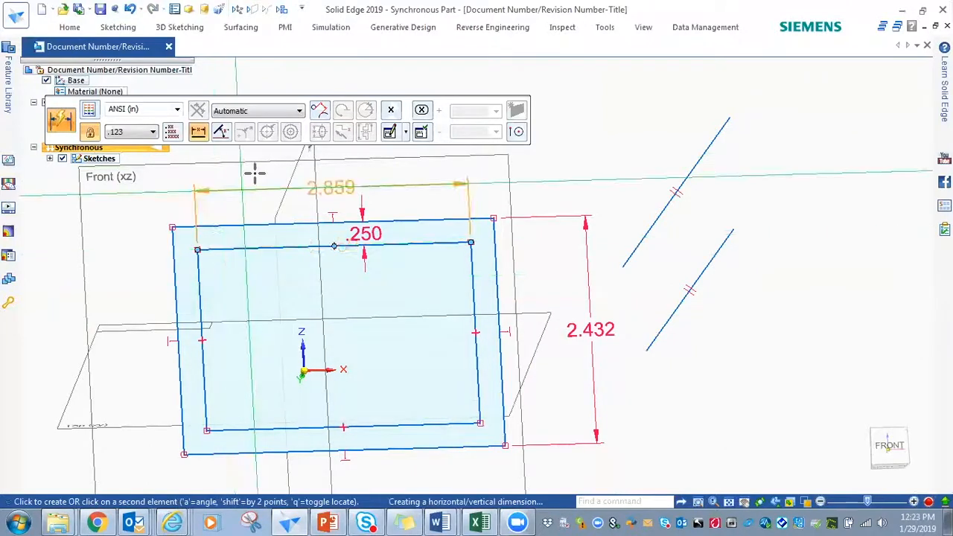
pyautogui.click(250, 181)
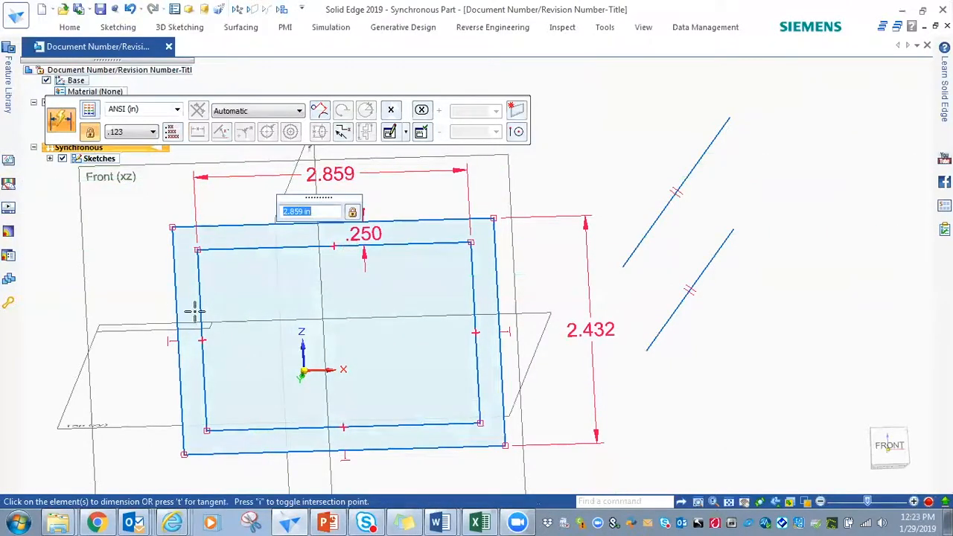
pyautogui.click(197, 293)
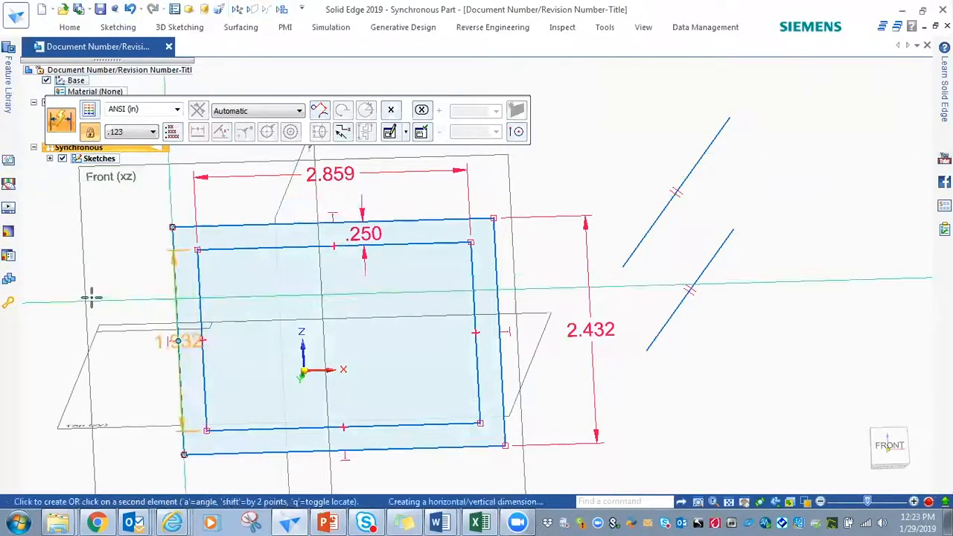
pyautogui.click(106, 278)
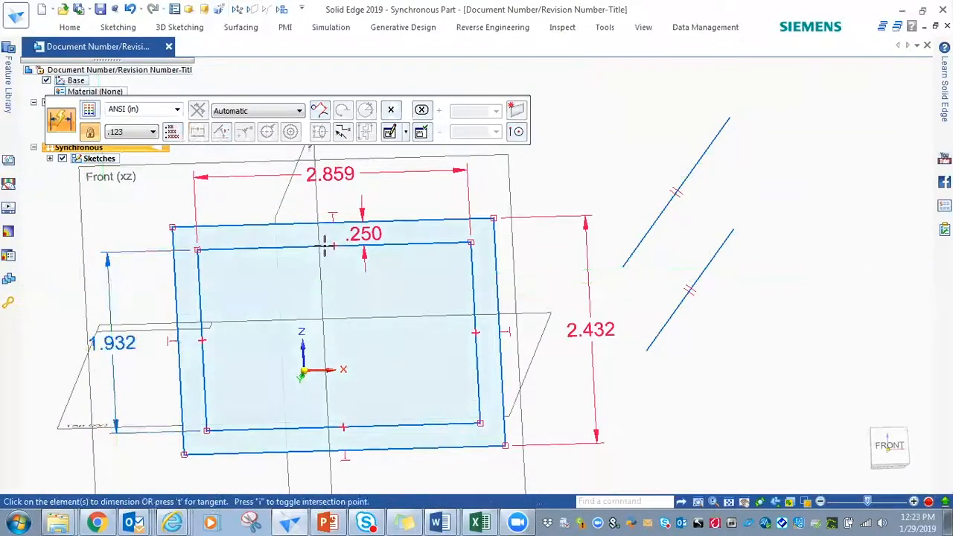
# - Add an Angle Between dimension between the inner rectangle's upper edge and its adjacent vertical edge nearest the slanted lines
pyautogui.moveTo(598, 193)
pyautogui.mouseDown(button='middle')
pyautogui.moveTo(621, 126)
pyautogui.moveTo(596, 202)
pyautogui.mouseUp(button='middle')
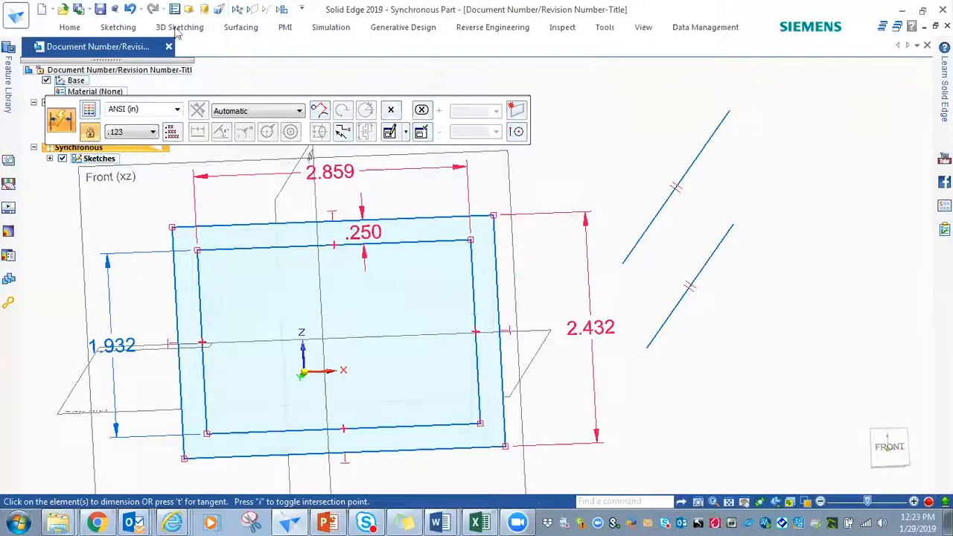
pyautogui.click(134, 30)
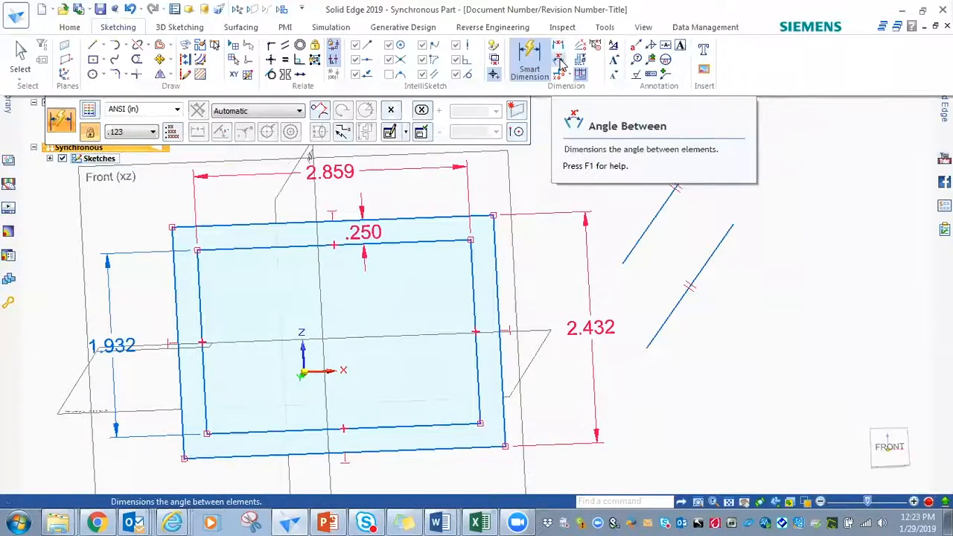
pyautogui.click(559, 59)
pyautogui.click(436, 241)
pyautogui.click(473, 274)
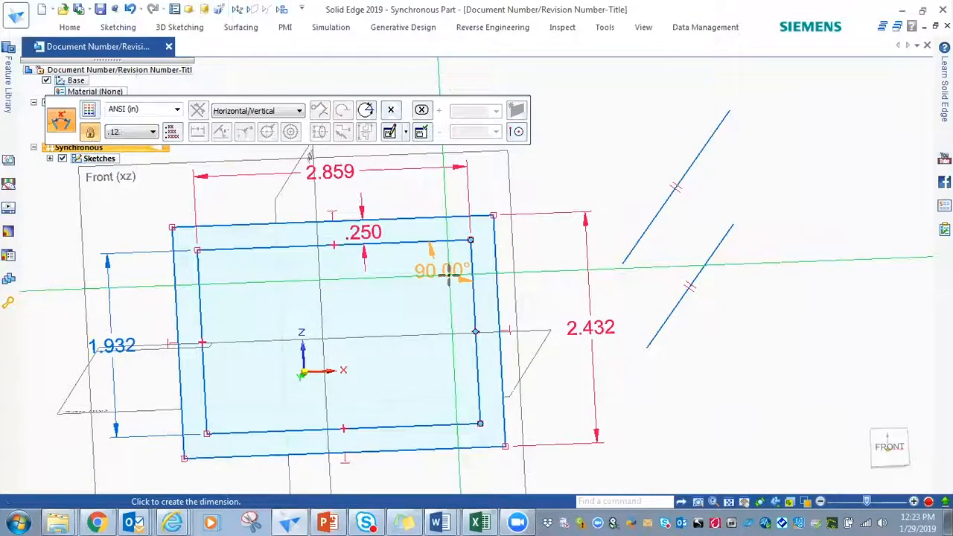
pyautogui.click(449, 274)
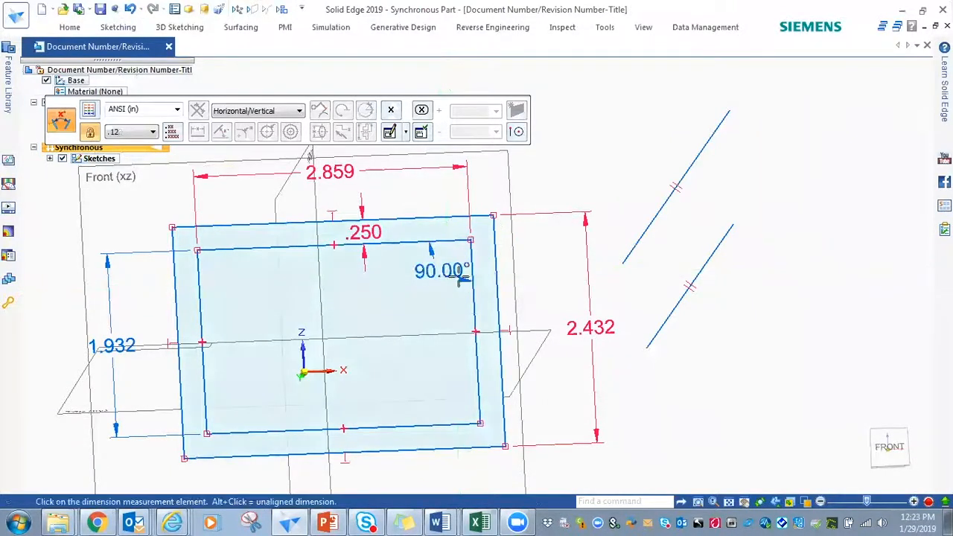
pyautogui.click(119, 26)
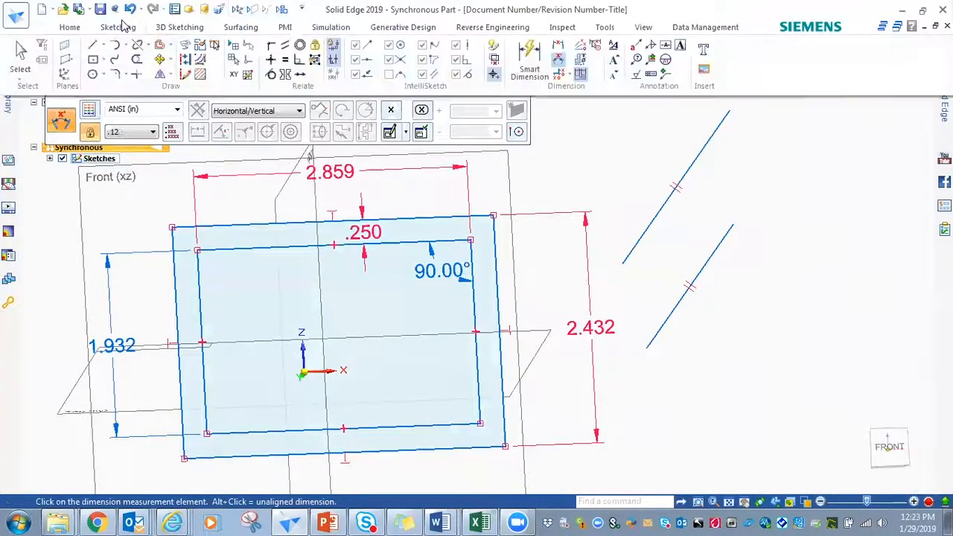
pyautogui.click(583, 49)
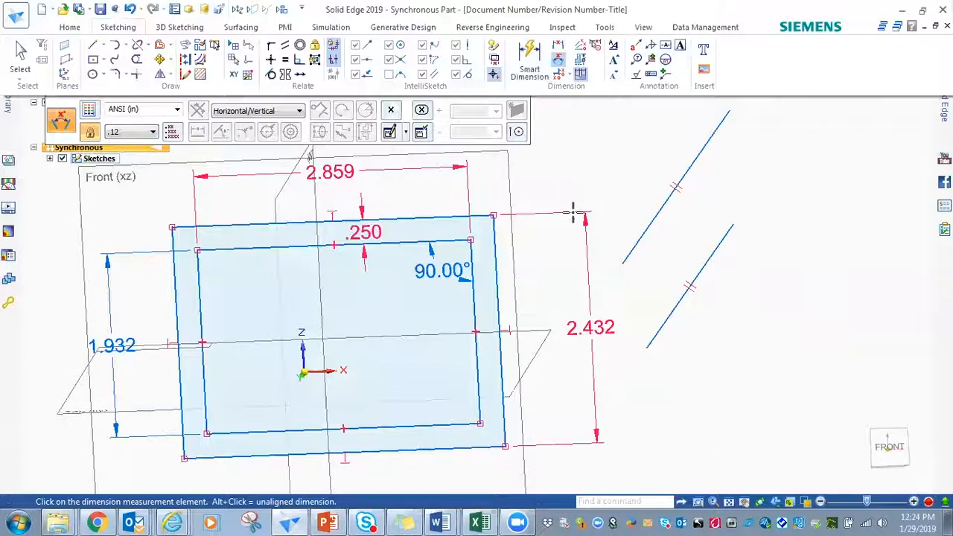
pyautogui.click(610, 501)
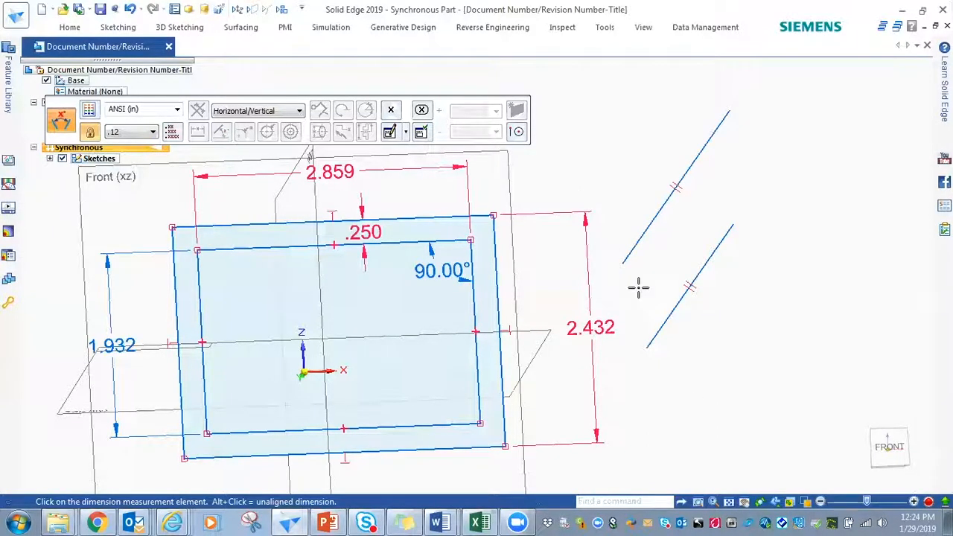
# - Leave the angle dimension command and hide all base reference planes
pyautogui.click(69, 27)
pyautogui.click(77, 47)
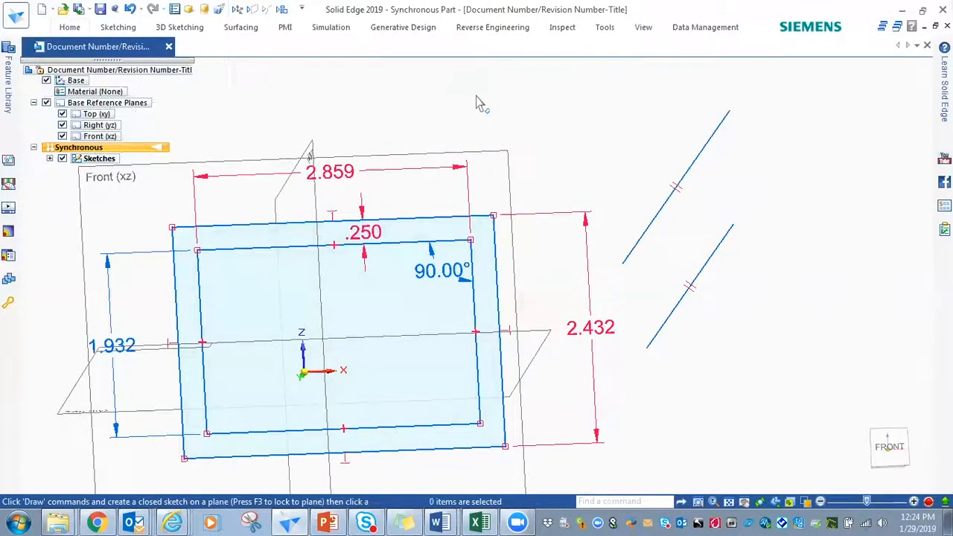
pyautogui.scroll(-3, 577, 175)
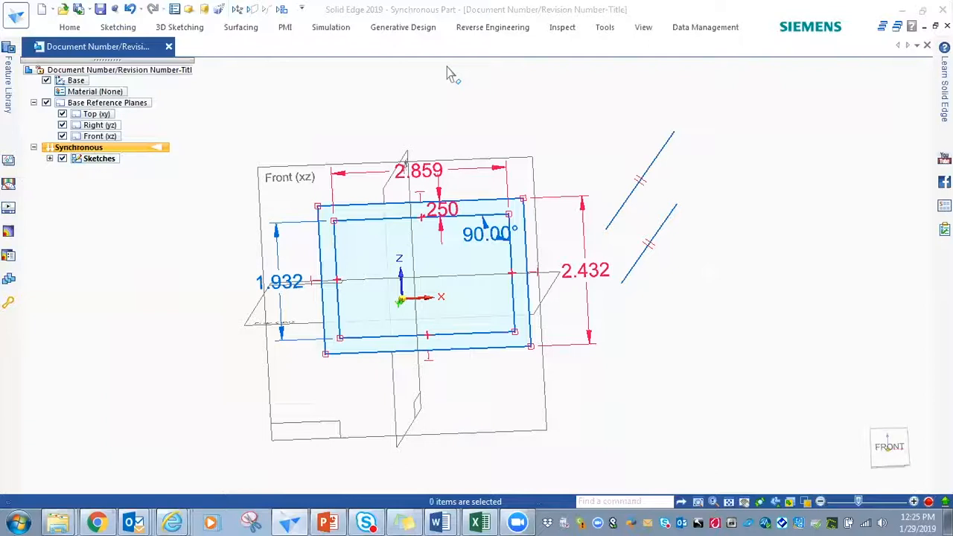
pyautogui.click(47, 102)
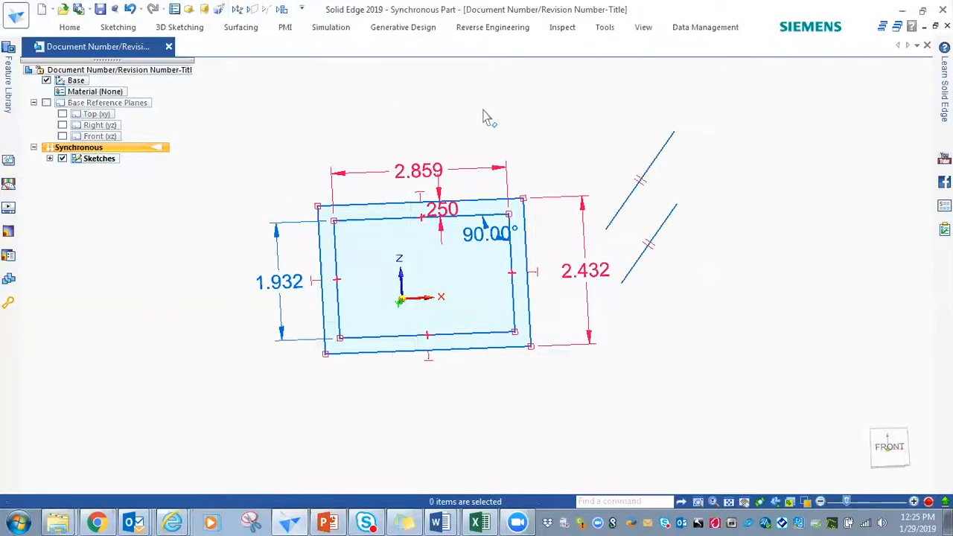